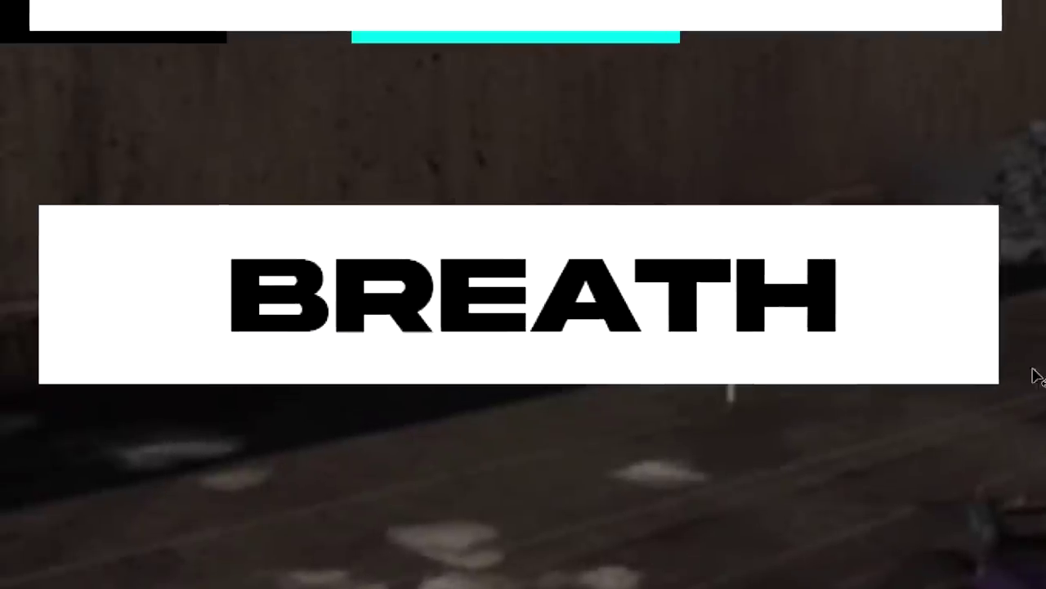
left_click(891, 297)
left_click_drag(516, 389, 518, 335)
left_click_drag(649, 304, 677, 276)
left_click_drag(843, 270, 750, 274)
key("Return")
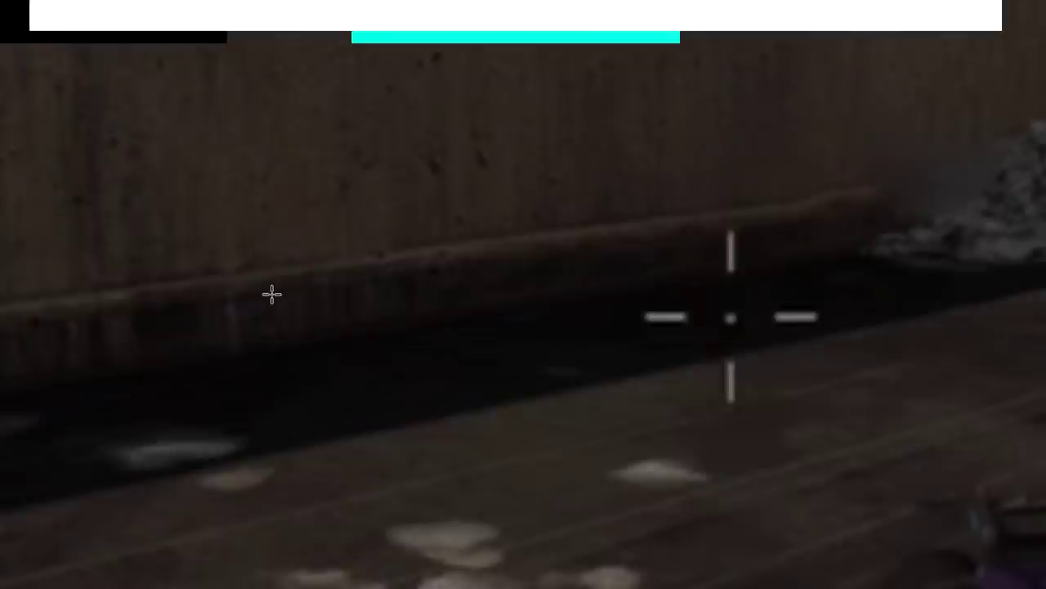
Step: Marquee-select a rectangle about 2.1 in wide and 0.44 in high below the existing alert and add a new layer
left_click_drag(30, 170, 1001, 374)
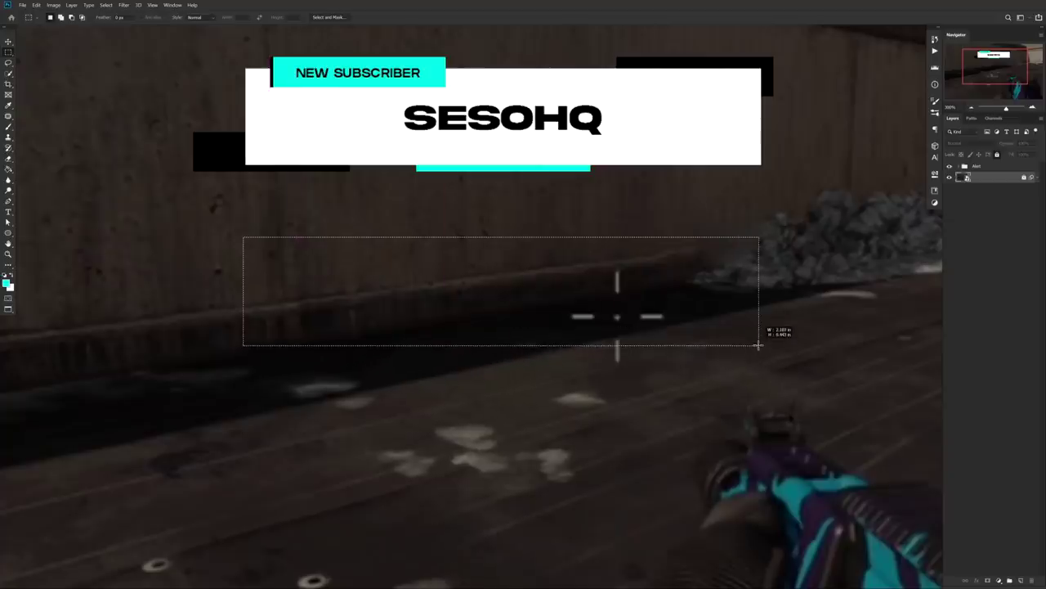
left_click_drag(711, 318, 712, 339)
key("ctrl+shift+alt+n")
Step: Fill the rectangular selection with white on the new layer and deselect it
right_click(711, 338)
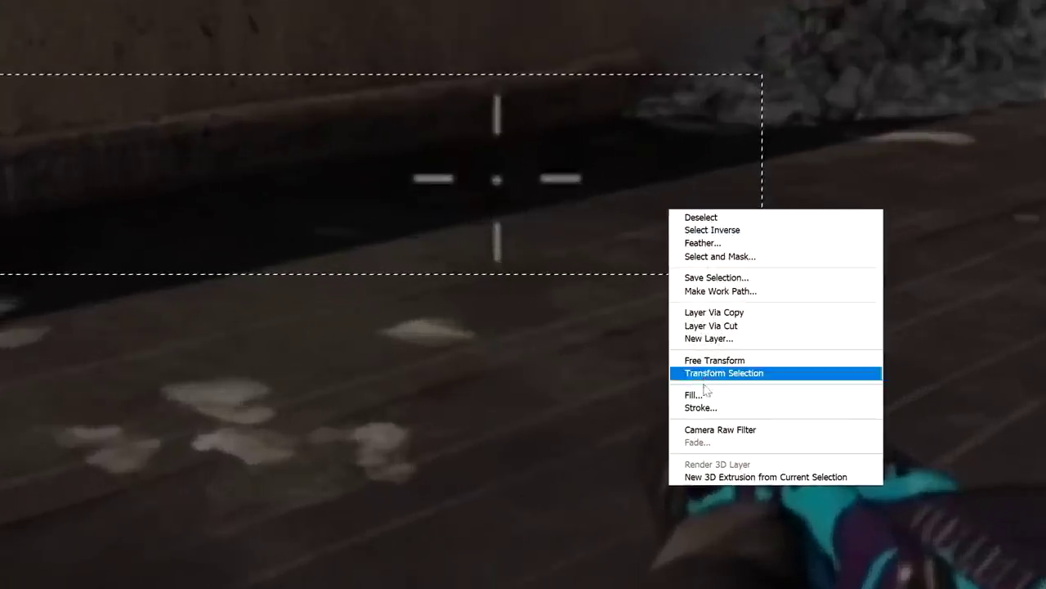
left_click(708, 396)
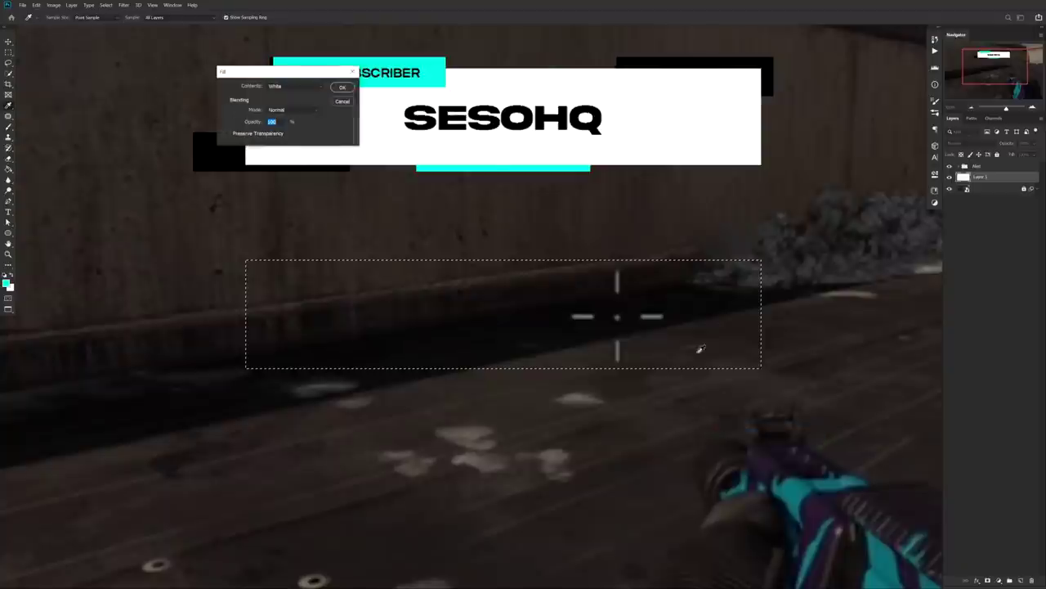
left_click(295, 85)
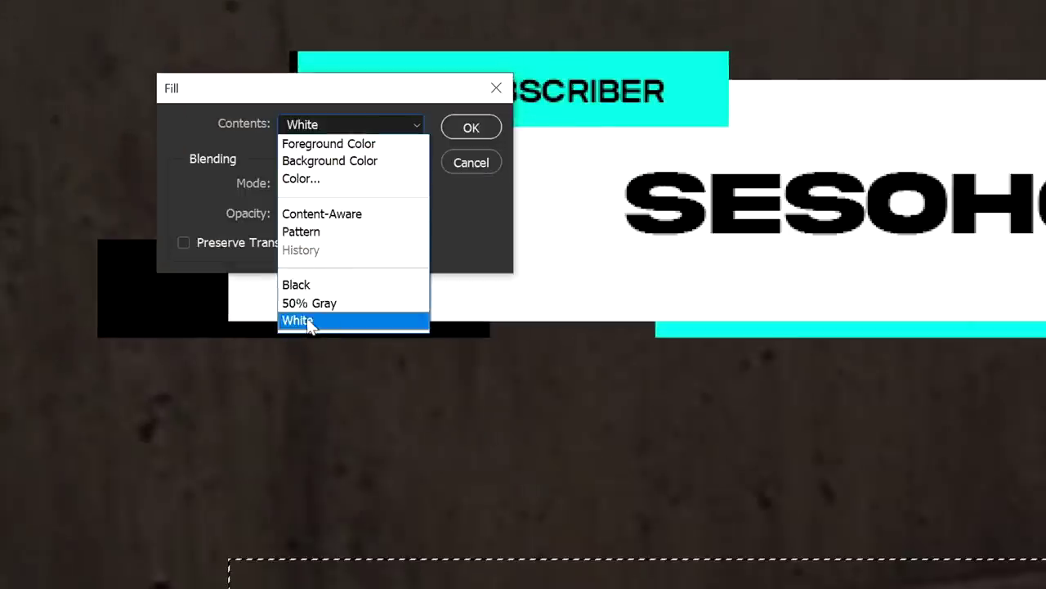
left_click(308, 321)
left_click(471, 127)
right_click(540, 299)
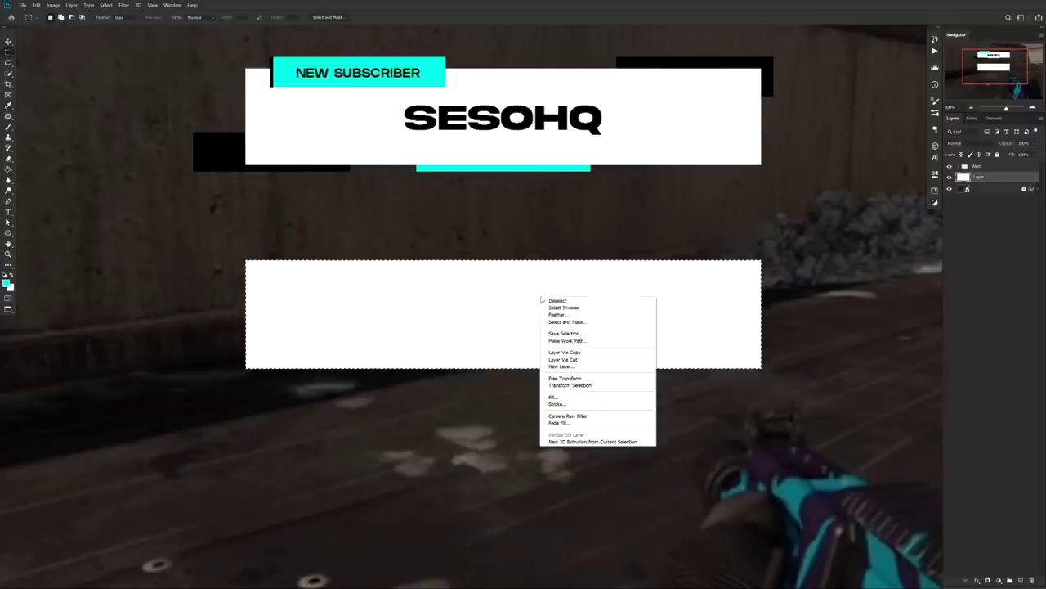
left_click(564, 300)
Step: Add the text "NEW" on the white box and scale it up until it spans slightly more than the box
key("t")
left_click(478, 309)
type("NEW")
key("ctrl+Return")
key("ctrl+t")
left_click_drag(595, 280, 789, 226)
left_click_drag(701, 296, 674, 317)
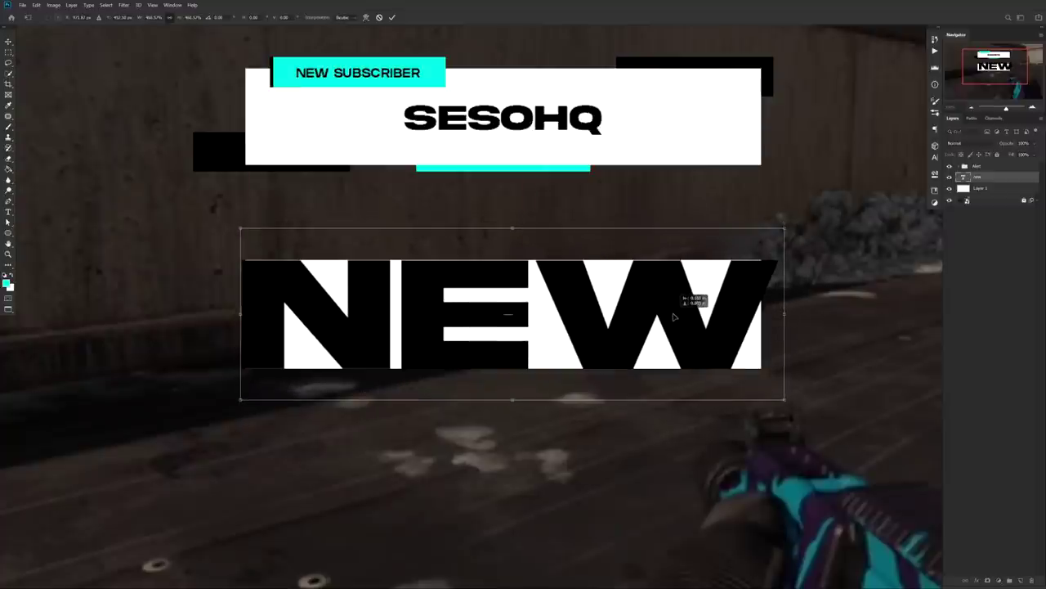
key("Return")
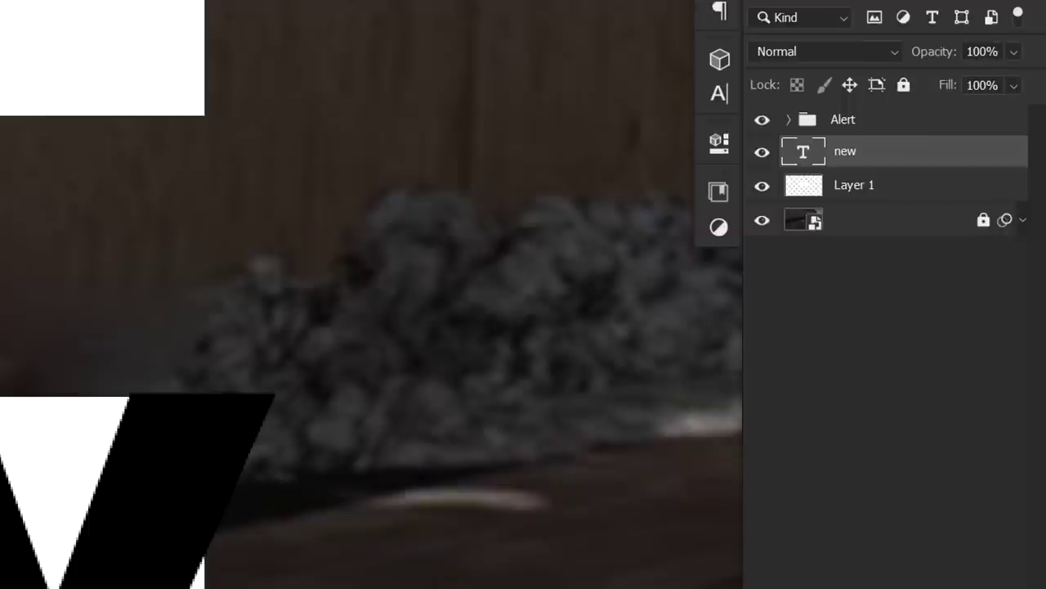
Step: Set the large NEW text layer's opacity to 5%
left_click(982, 52)
type("5")
key("Return")
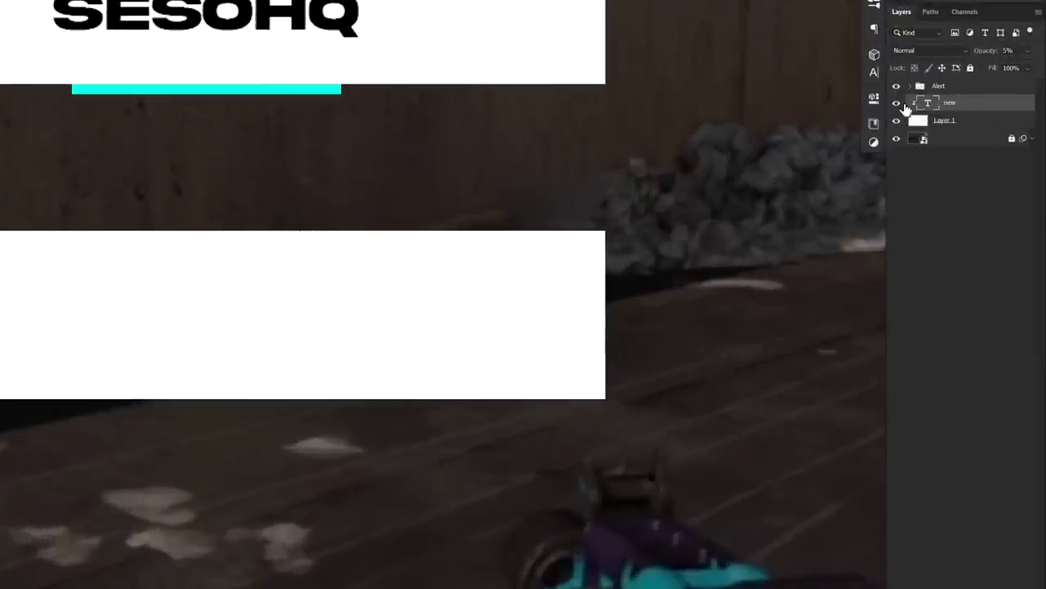
Step: Clip the large NEW text layer to the white box on Layer 1
left_click(963, 113, "alt")
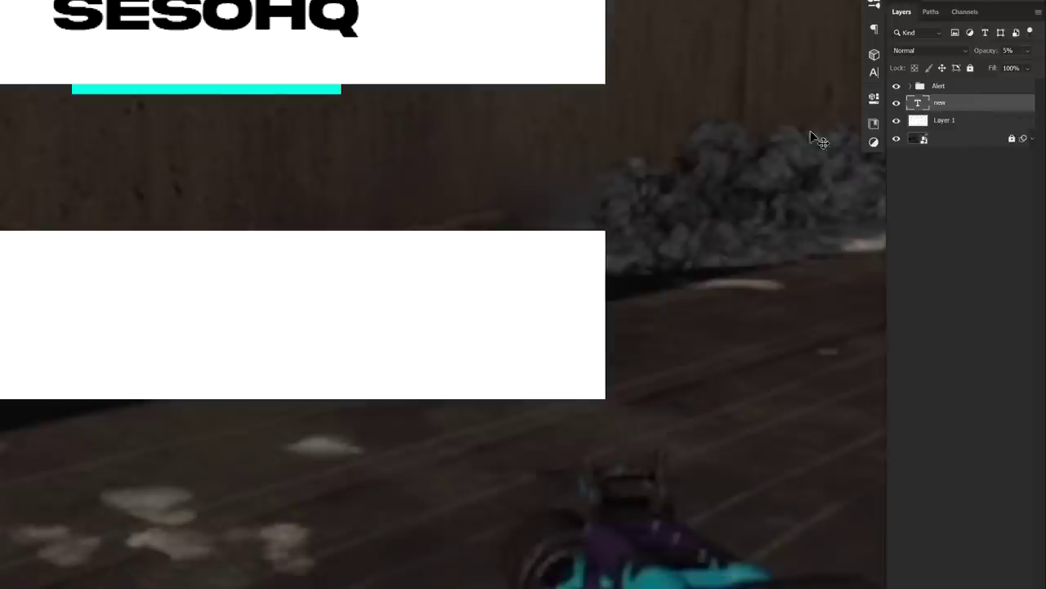
right_click(965, 107)
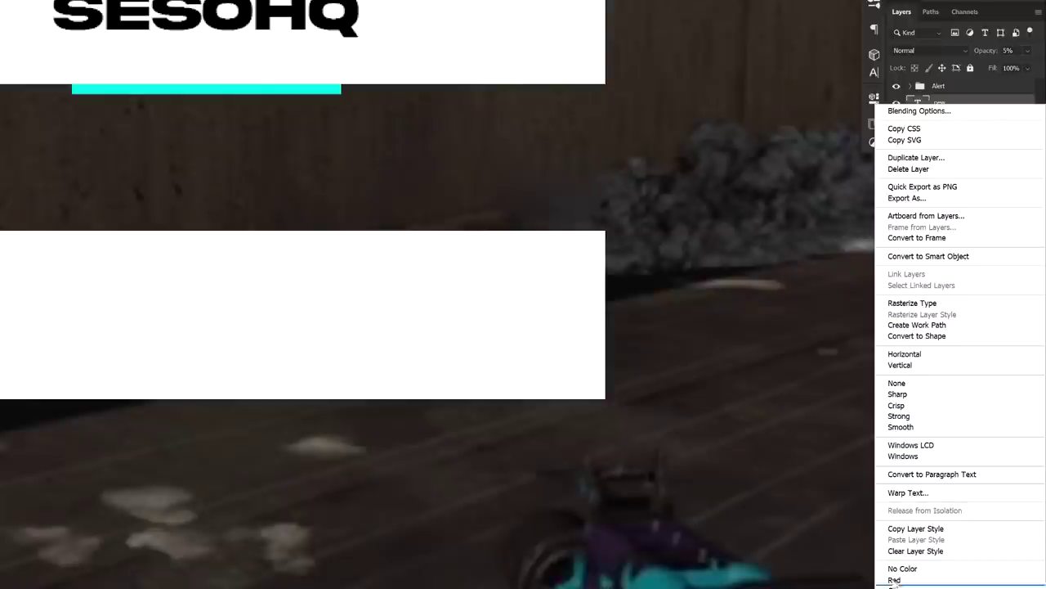
left_click(829, 261)
left_click_drag(953, 105, 958, 107)
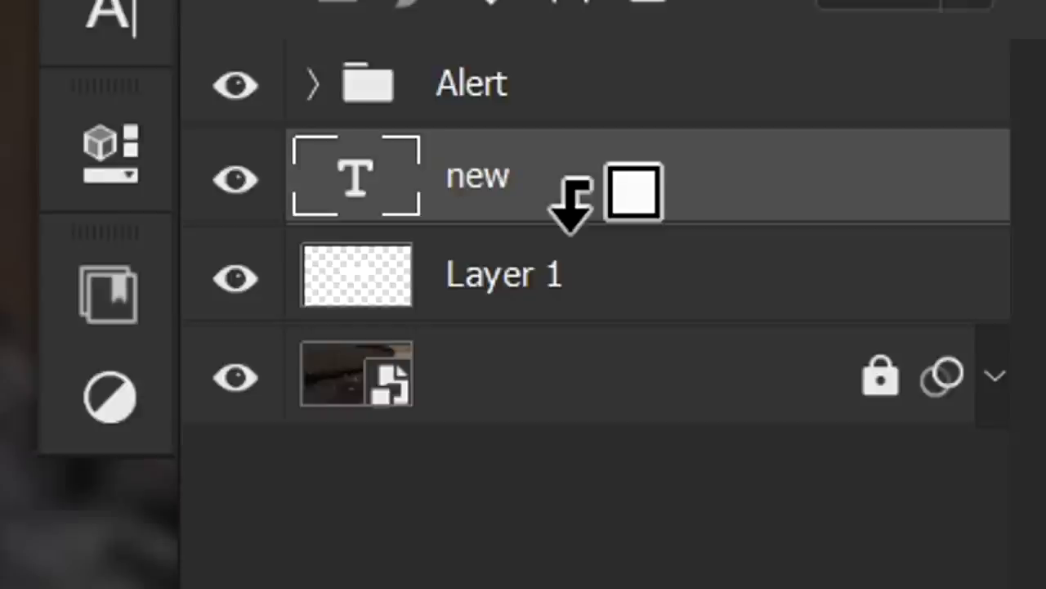
left_click(572, 209, "alt")
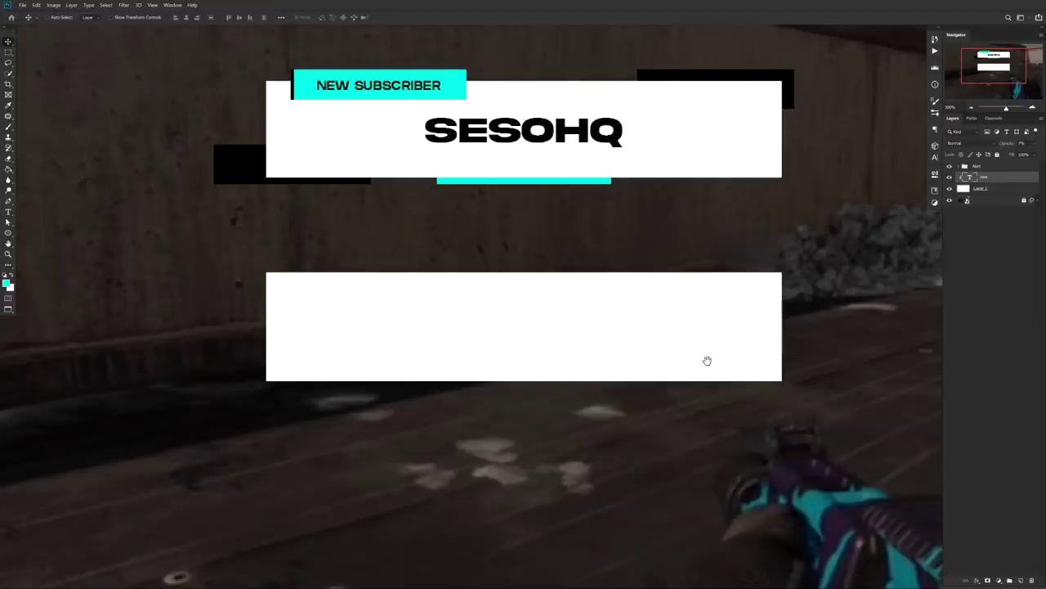
Step: On a new layer, draw a cyan-filled label rectangle overlapping the upper-left edge of the white box
left_click(1020, 581)
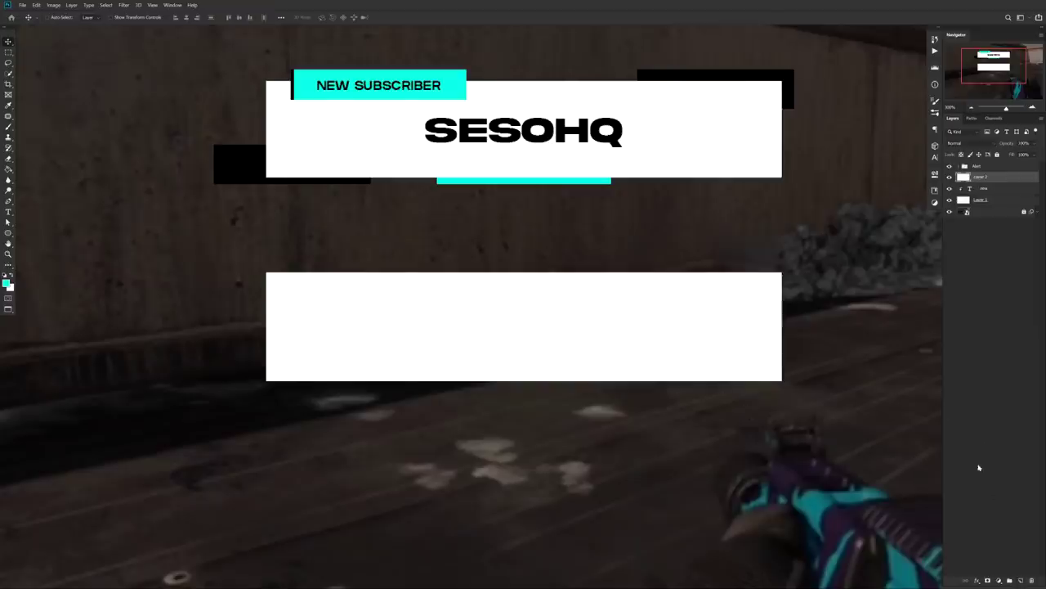
key("m")
left_click_drag(298, 266, 442, 284)
key("alt+BackSpace")
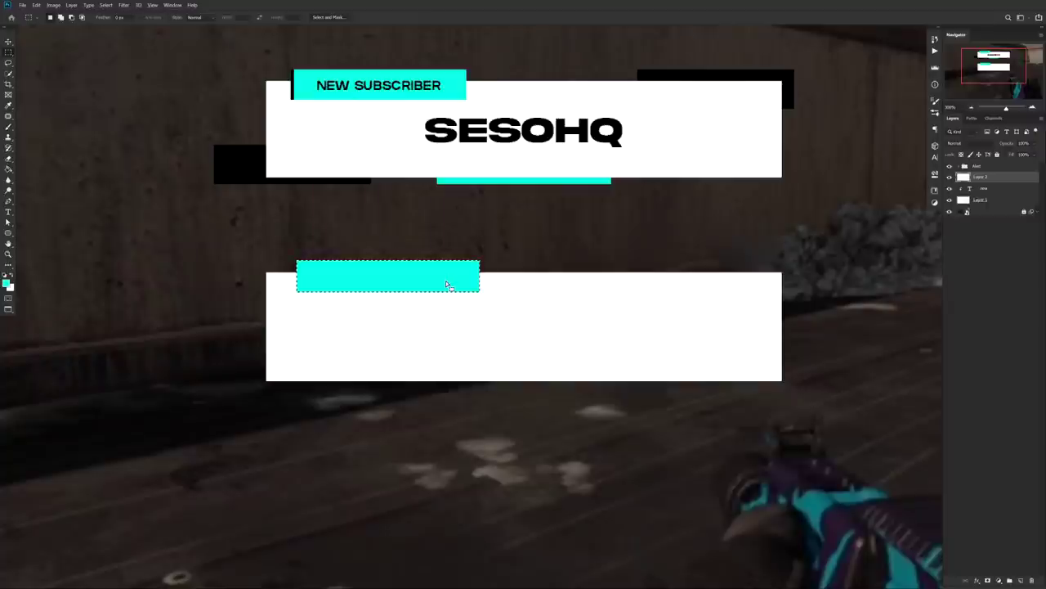
Step: Add a text layer reading "NEW SUBSCIBER" between the two alert boxes
key("t")
left_click(190, 231)
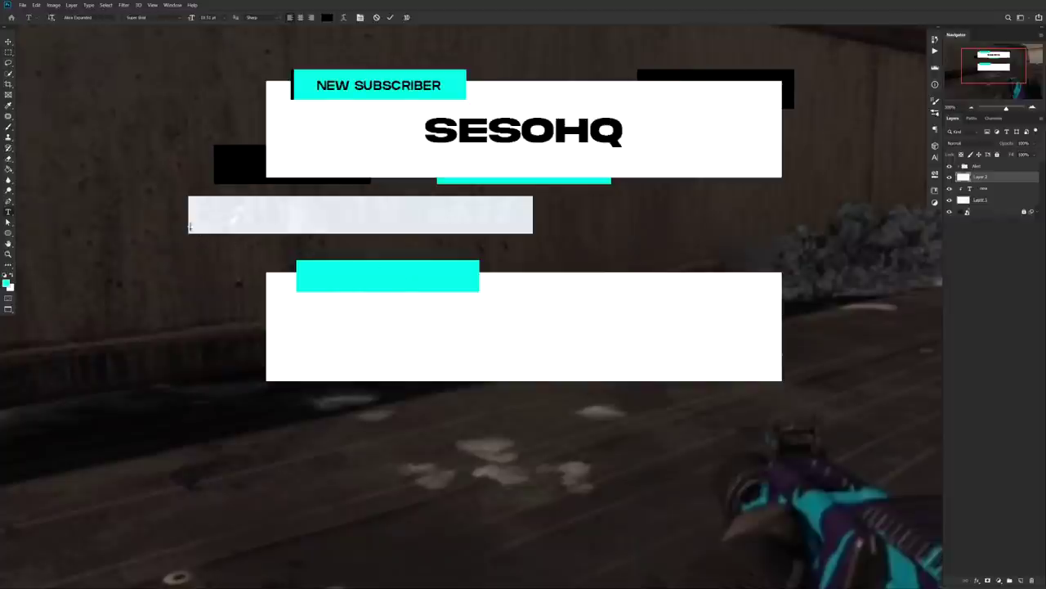
type("NEW SUBSCI")
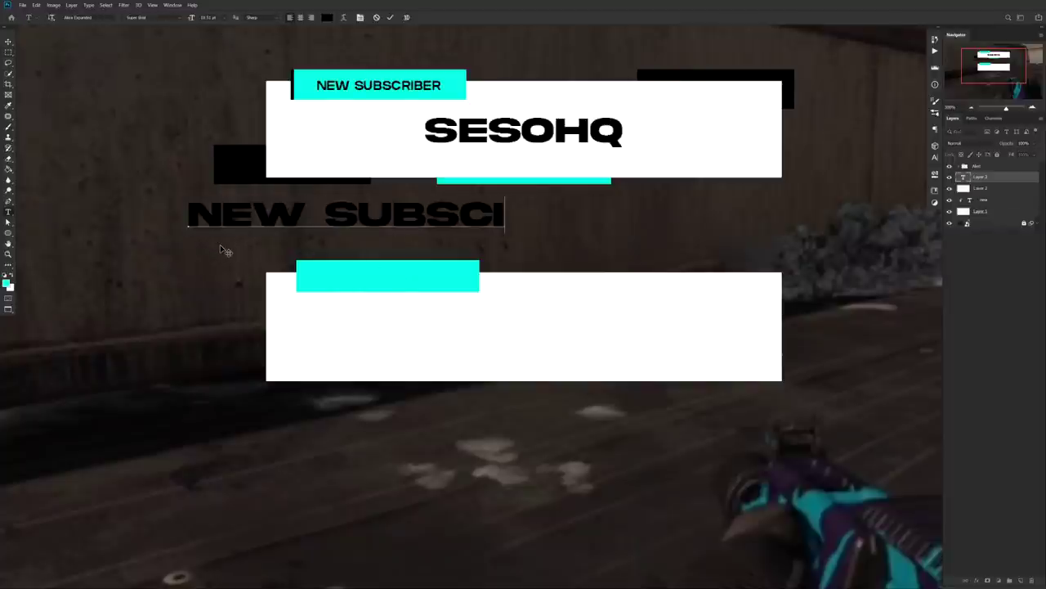
type("BER")
key("ctrl+Return")
Step: Scale down the NEW SUBSCIBER text and place it centred inside the cyan label of the new box
key("ctrl+t")
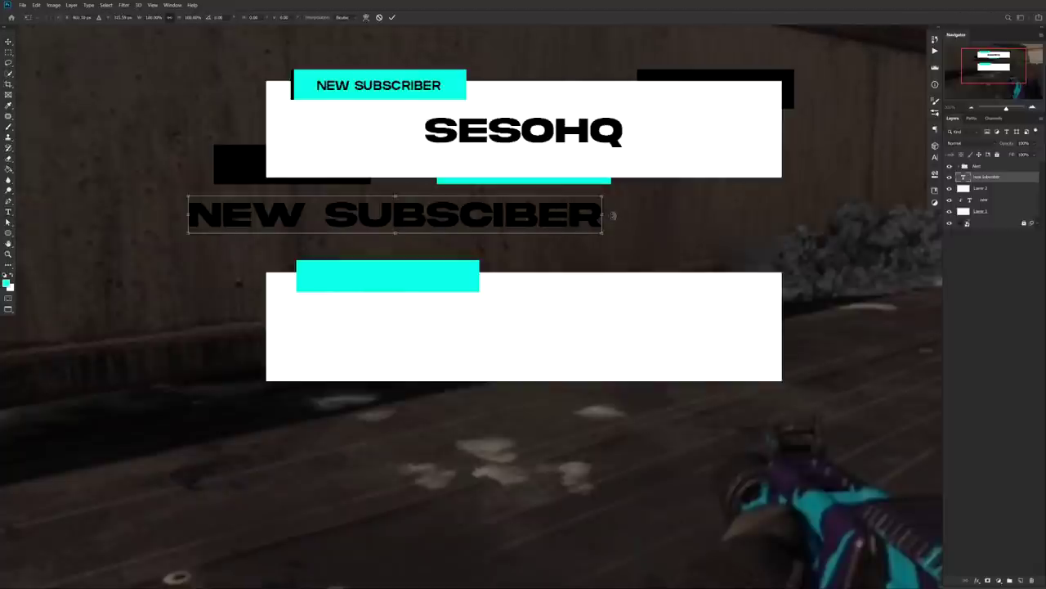
left_click_drag(603, 215, 560, 281)
key("Return")
key("v")
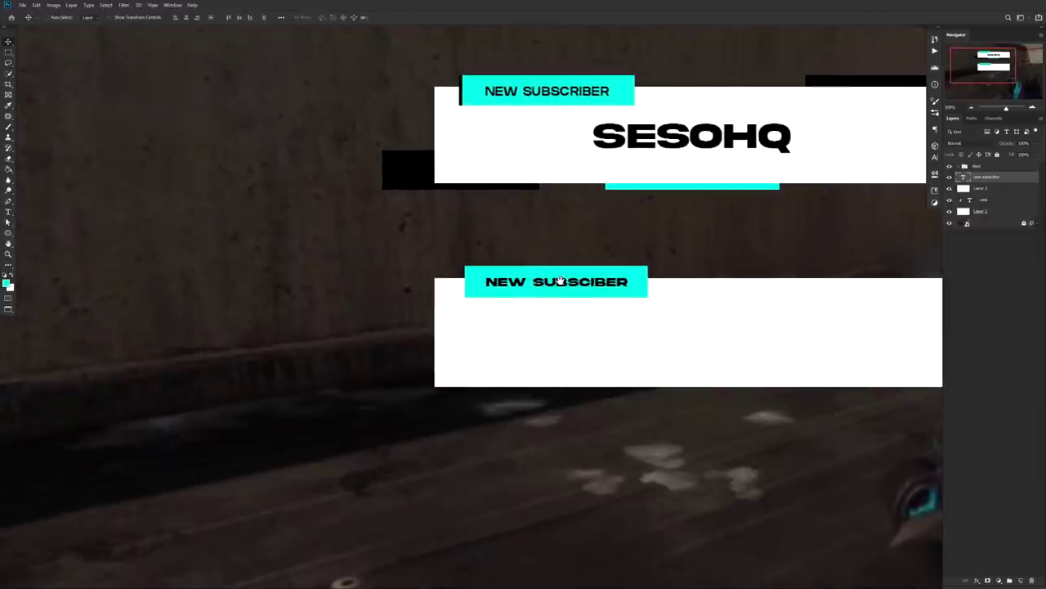
left_click_drag(706, 382, 663, 377)
double_click(998, 188)
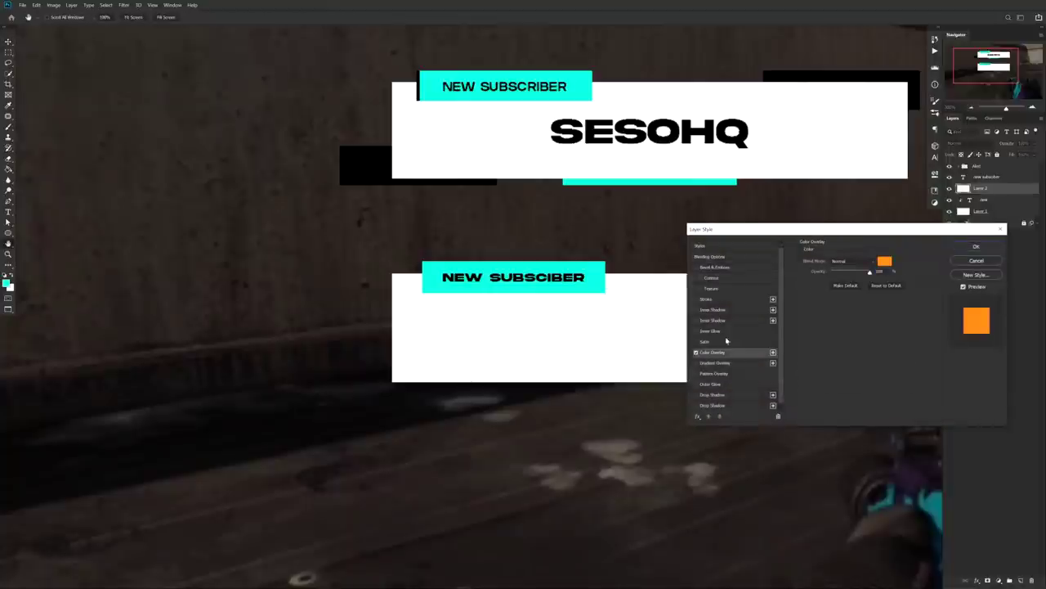
left_click(976, 261)
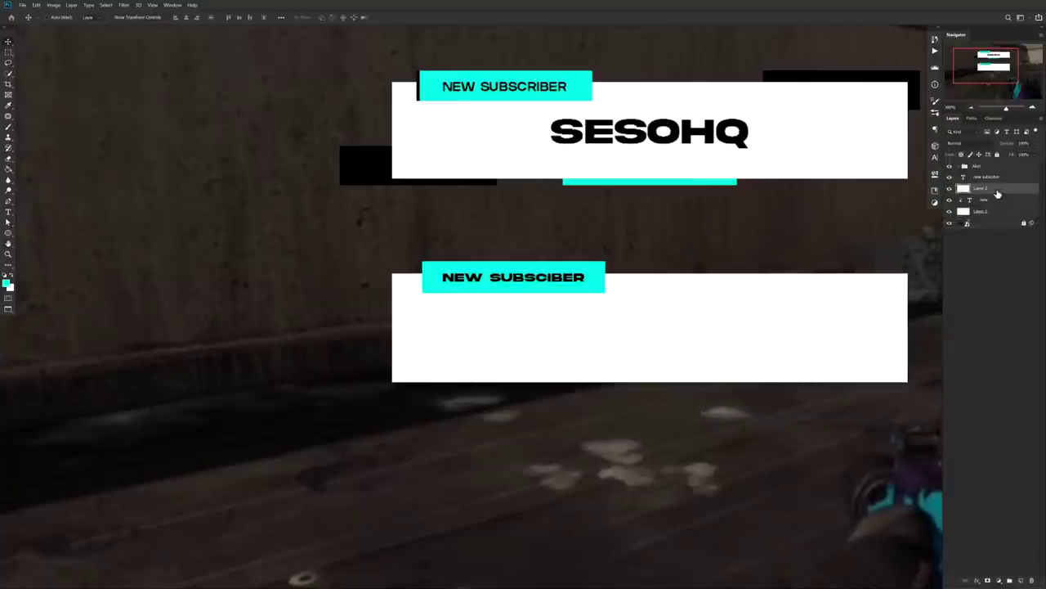
Step: On a new layer, draw a narrow black strip along the left edge of the new cyan label at the label's full height
left_click(1021, 578)
key("m")
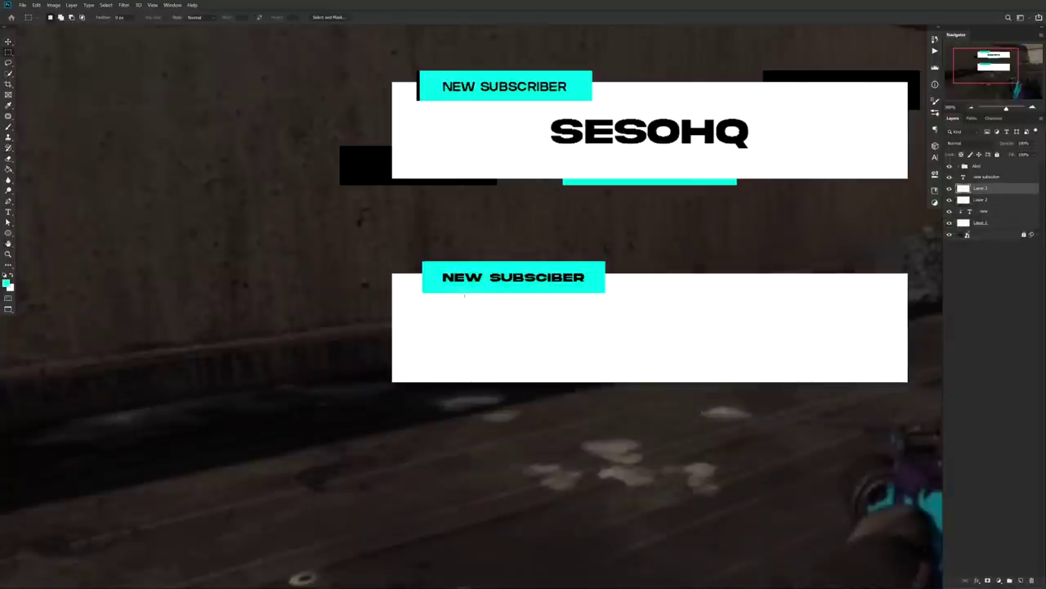
scroll(417, 264, "up", 5)
left_click_drag(469, 256, 446, 409)
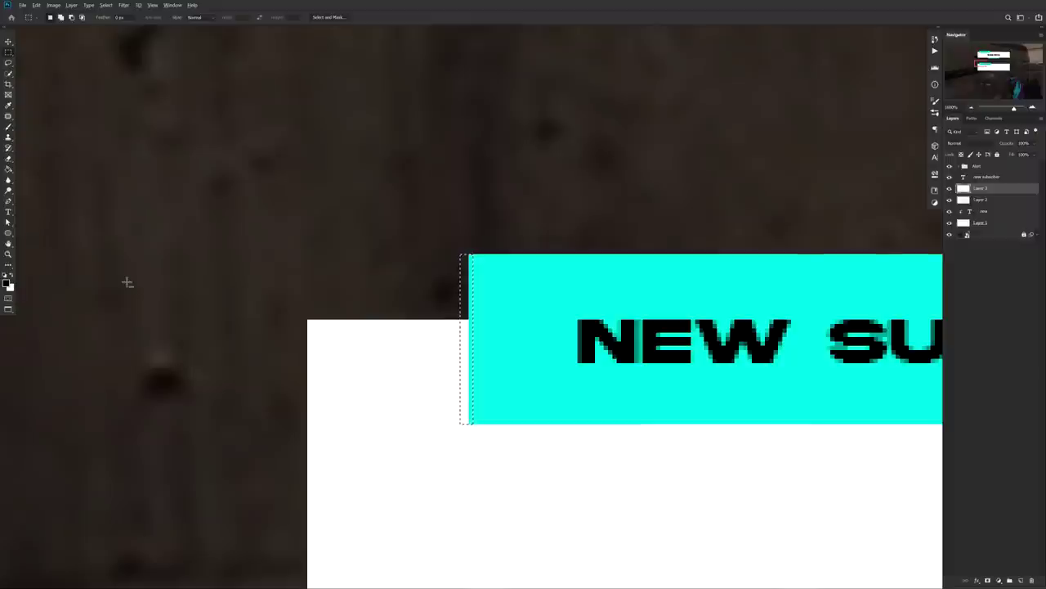
key("alt+BackSpace")
key("ctrl+d")
key("v")
Step: On a new layer behind the white box, draw a black rectangle at its lower-left corner and duplicate it at the upper-right corner and bottom edge
scroll(563, 327, "down", 2)
scroll(563, 327, "down", 2)
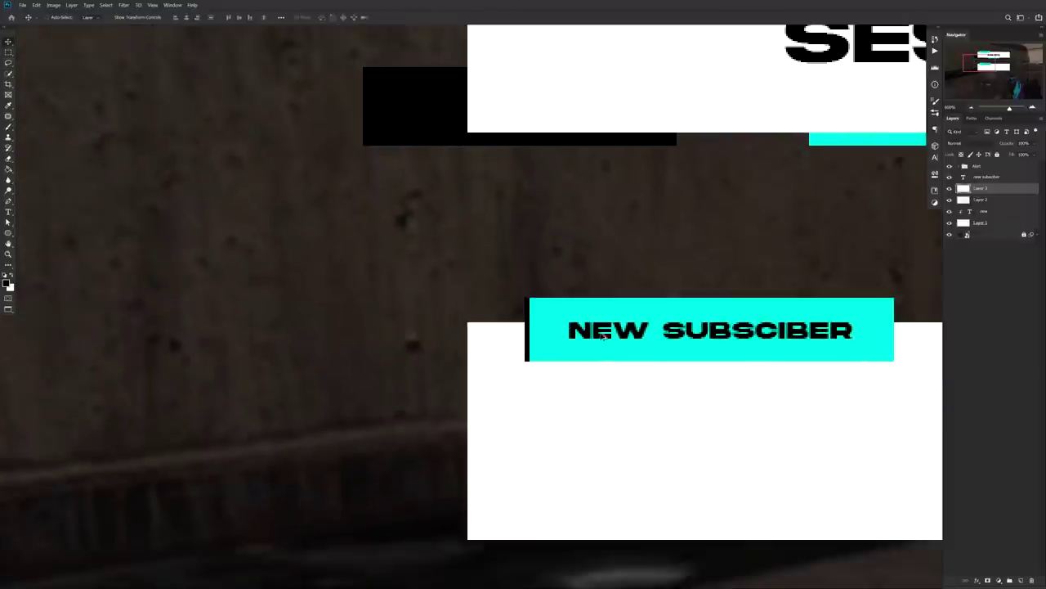
left_click_drag(703, 359, 407, 298)
scroll(470, 305, "down", 3)
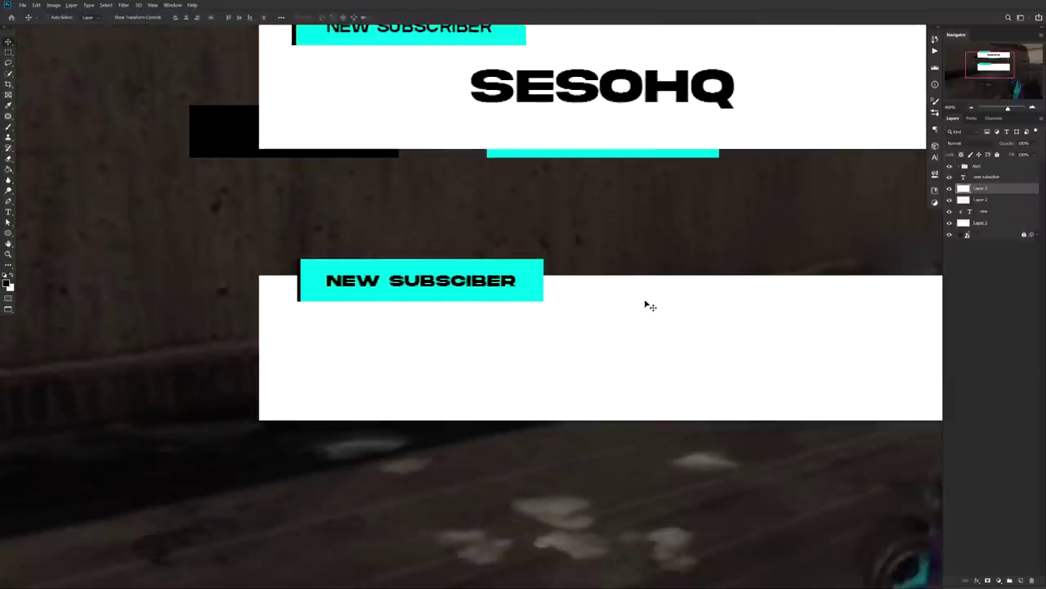
left_click(981, 235)
scroll(687, 330, "down", 3)
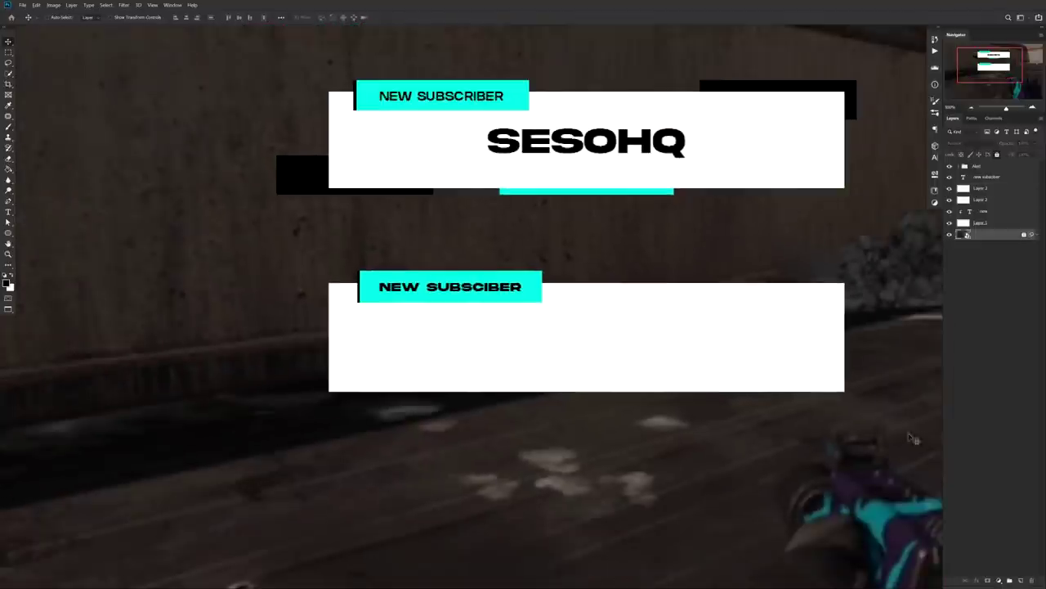
left_click(1020, 580)
key("m")
left_click_drag(272, 369, 647, 399)
key("ctrl+BackSpace")
key("alt+BackSpace")
key("ctrl+d")
key("v")
Step: Apply a Color Overlay to the bottom-edge rectangle copy, using the cyan sampled from the upper alert's bottom bar
double_click(1017, 236)
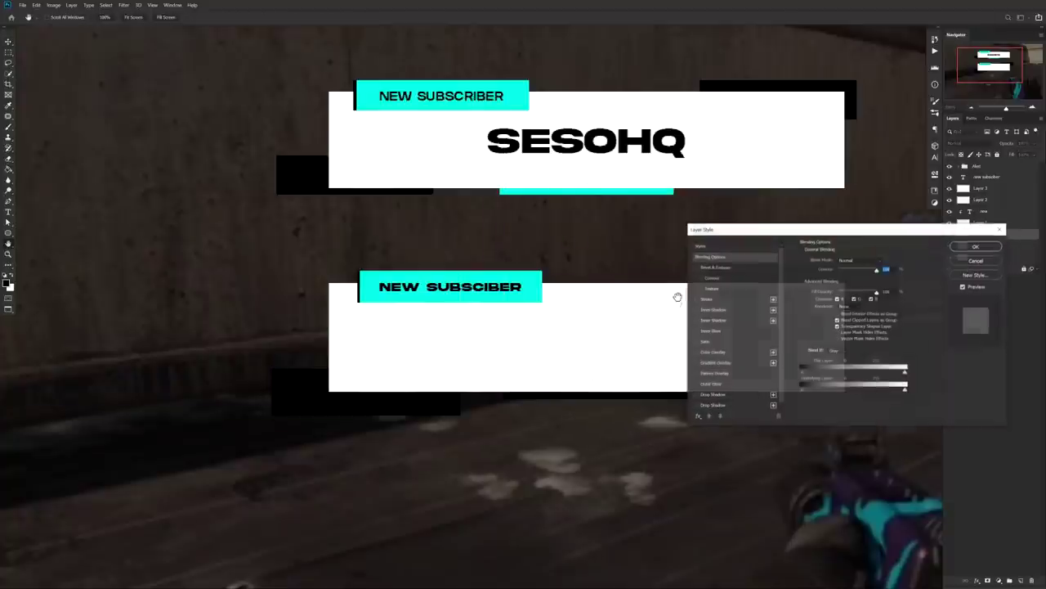
left_click(712, 352)
left_click(884, 261)
left_click(586, 191)
key("Return")
key("Return")
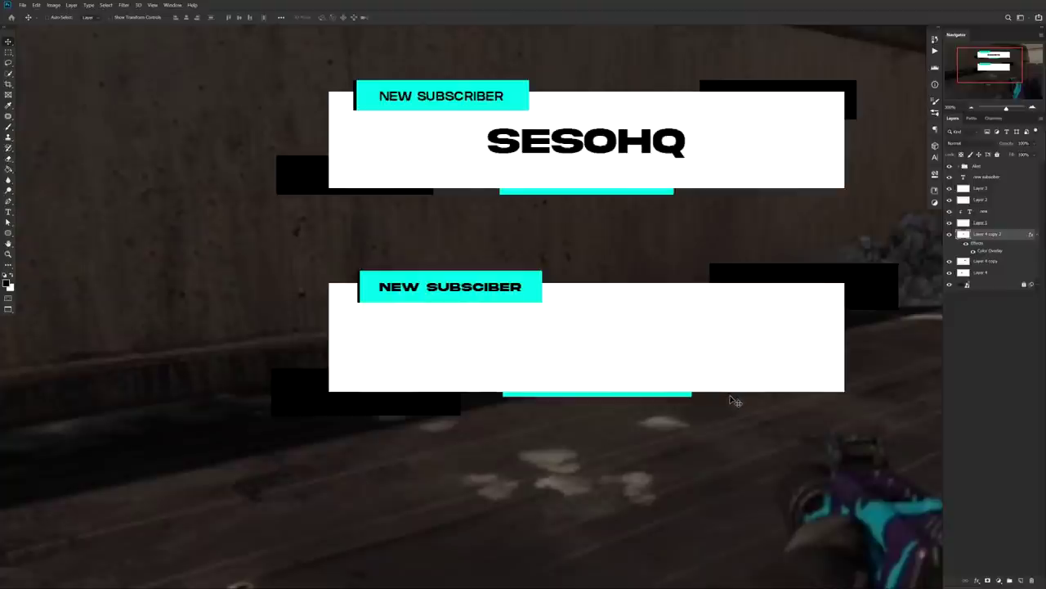
Step: Rename the black strip's layer as "Sub box 1" and the cyan label's layer as "sub box 2"
left_click_drag(772, 427, 561, 366)
scroll(564, 367, "down", 6)
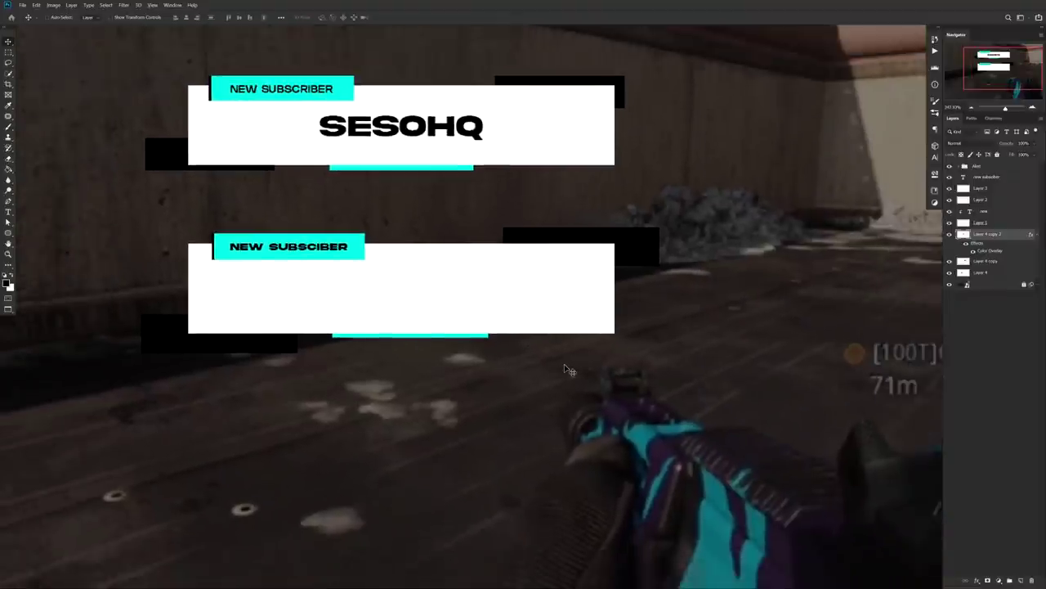
left_click_drag(613, 393, 747, 444)
double_click(981, 188)
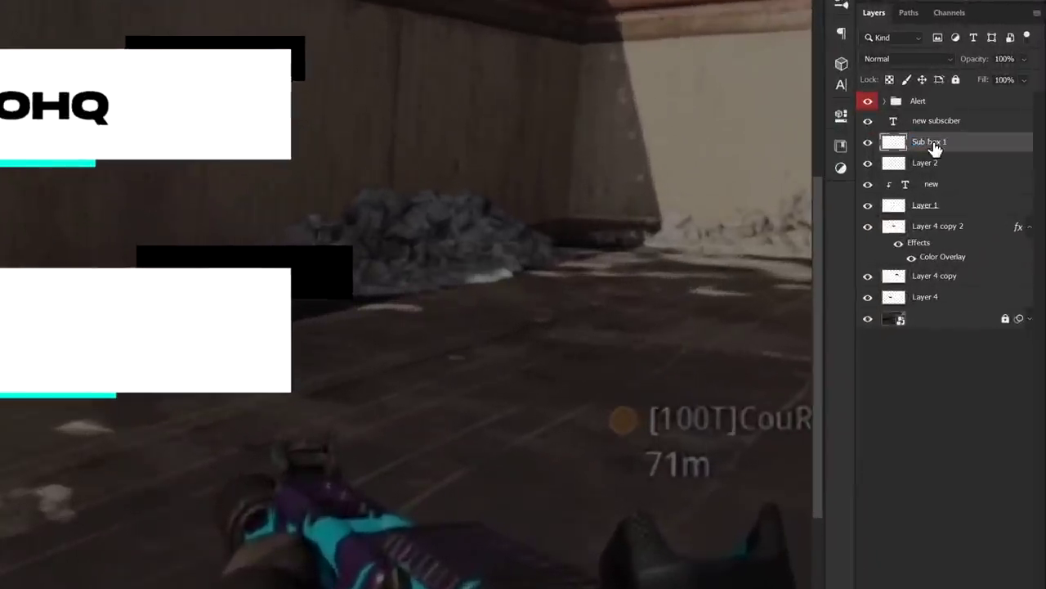
key("Tab")
type("sub box 2")
key("Return")
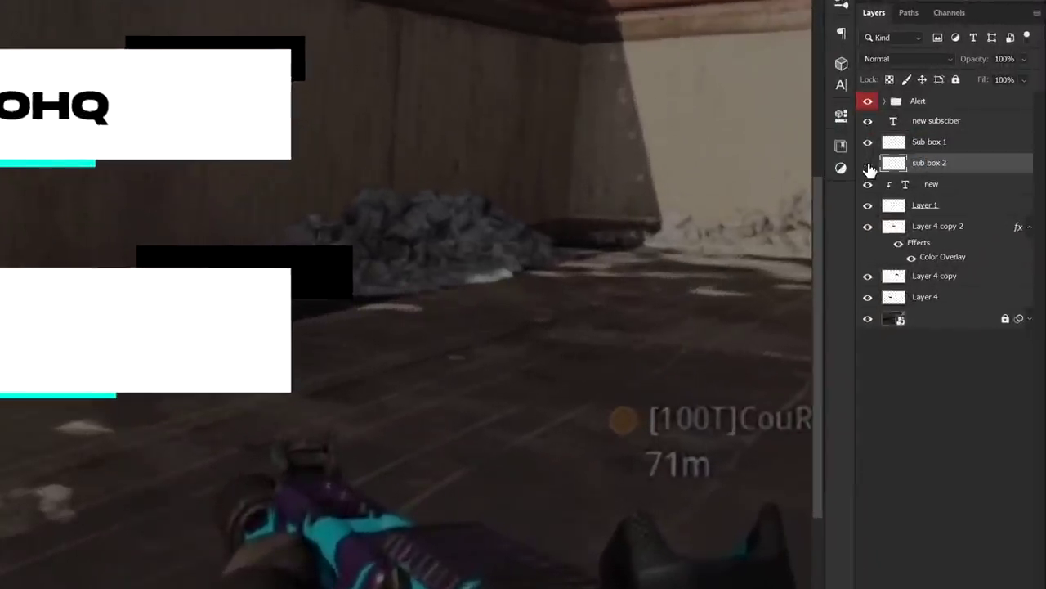
Step: Rename Layer 1 as "Main box" and the three rectangle layers below it as "Random box 1", "Random box 2" and "Random box 3"
double_click(928, 203)
type("main box")
key("Tab")
type("Random box 1")
key("Tab")
type("Random box 2")
key("Tab")
type("Random box 3")
key("Return")
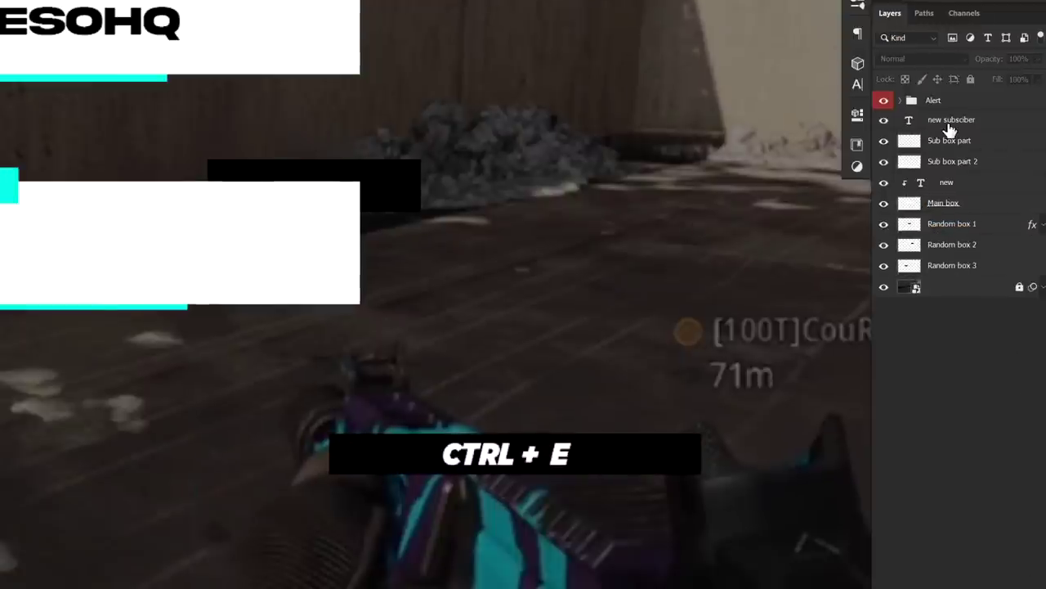
Step: Merge the new subsciber text layer with the two sub box layers beneath it
left_click(948, 120)
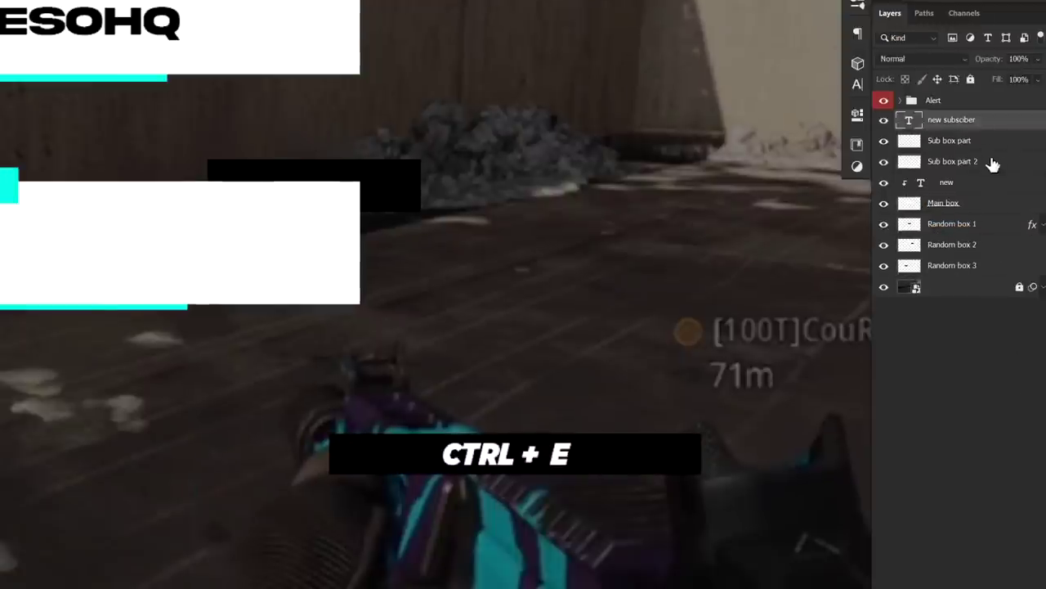
left_click(948, 166, "shift")
key("ctrl+e")
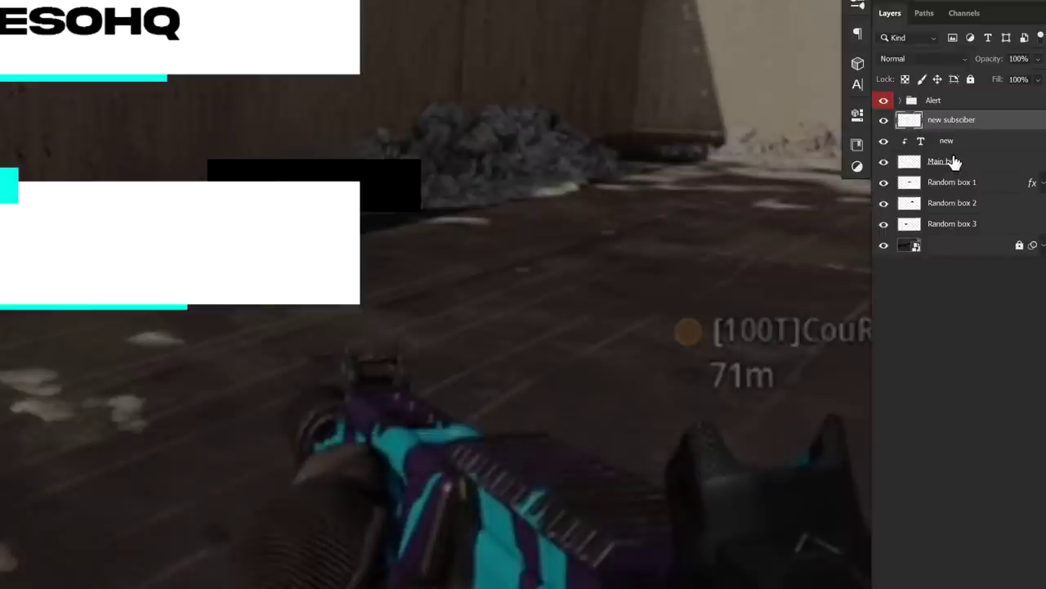
Step: Merge the clipped "new" text layer with the Main box layer beneath it
left_click(949, 142)
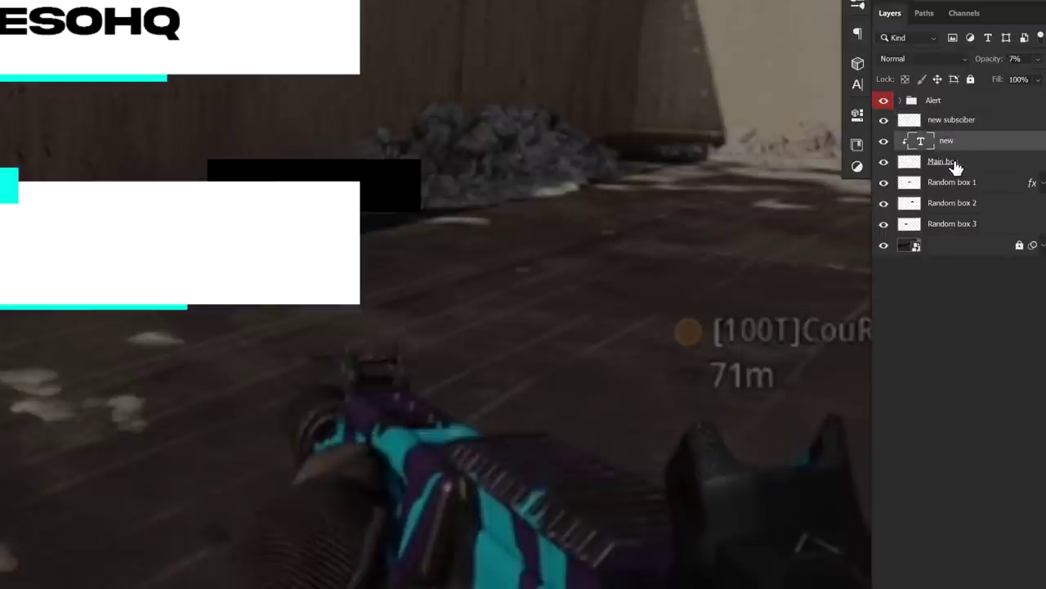
left_click(962, 166, "shift")
key("ctrl+e")
Step: Rename the merged white box layer as "Main box" and the merged new subsciber layer as "Sub box"
double_click(936, 142)
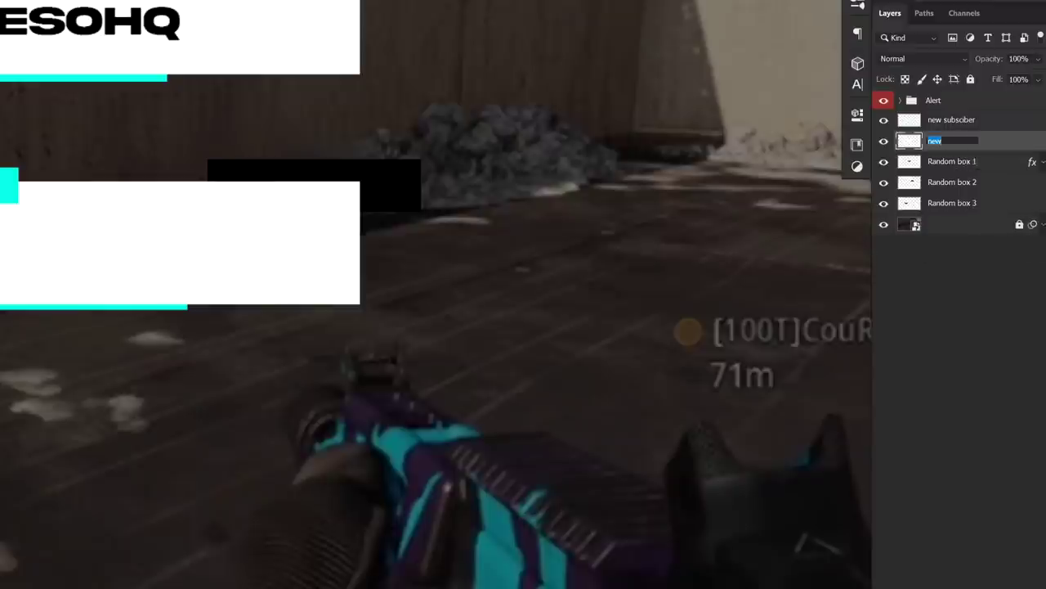
type("Main box")
key("Return")
double_click(950, 121)
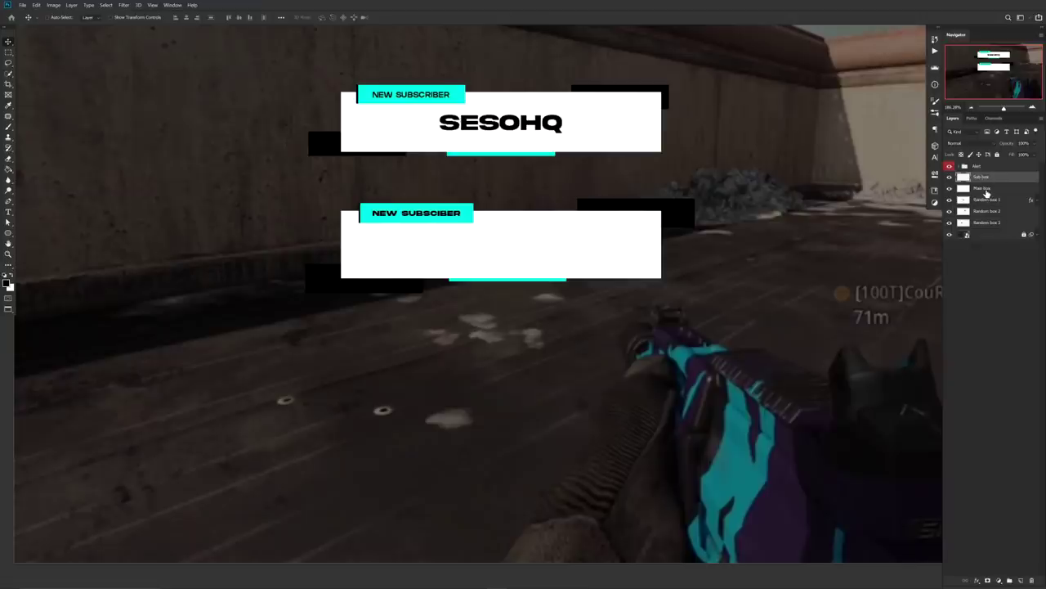
Step: Try moving the three random box layers together and the main box separately, undoing each move
left_click(986, 189)
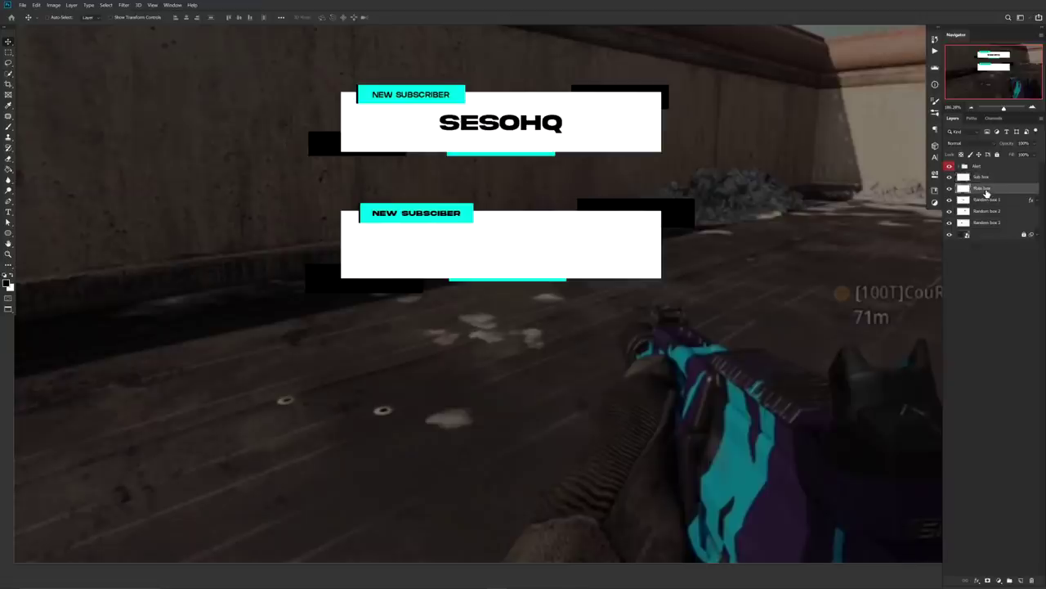
left_click(1014, 178)
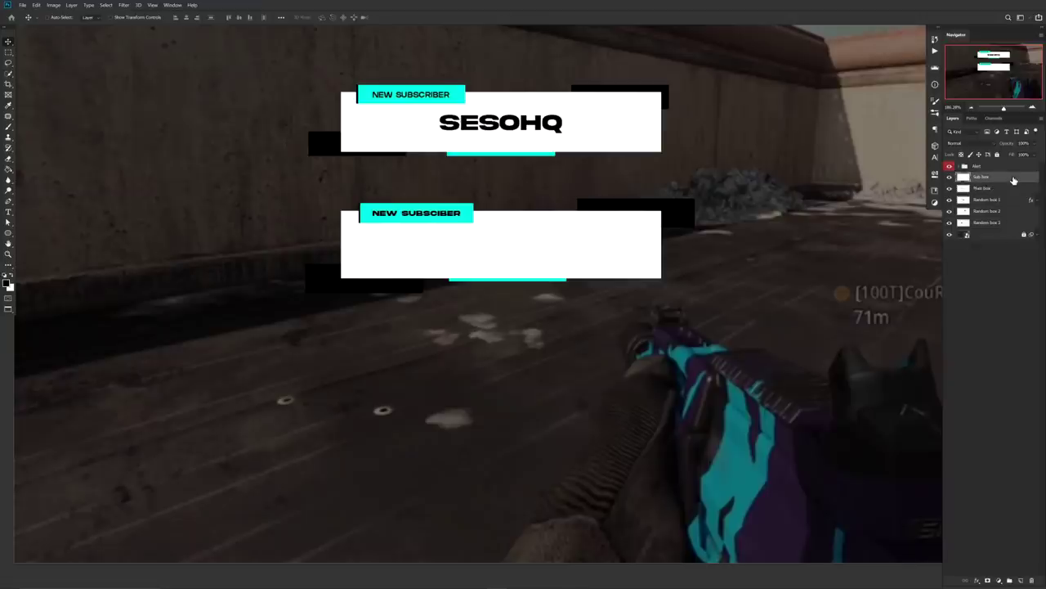
left_click(1007, 198)
left_click(993, 223, "shift")
left_click_drag(679, 270, 780, 305)
key("ctrl+z")
left_click(987, 189)
left_click_drag(404, 229, 487, 222)
key("ctrl+z")
Step: Try moving the SESOHQ text down onto the lower alert's white box, and undo the move
left_click(555, 133, "ctrl")
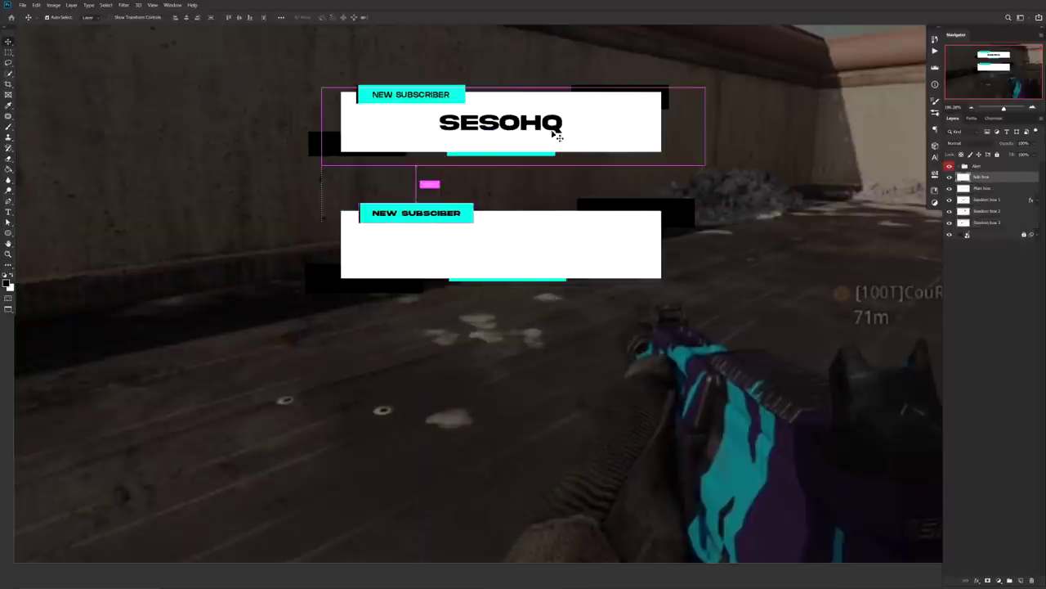
left_click_drag(555, 132, 556, 255)
key("ctrl+z")
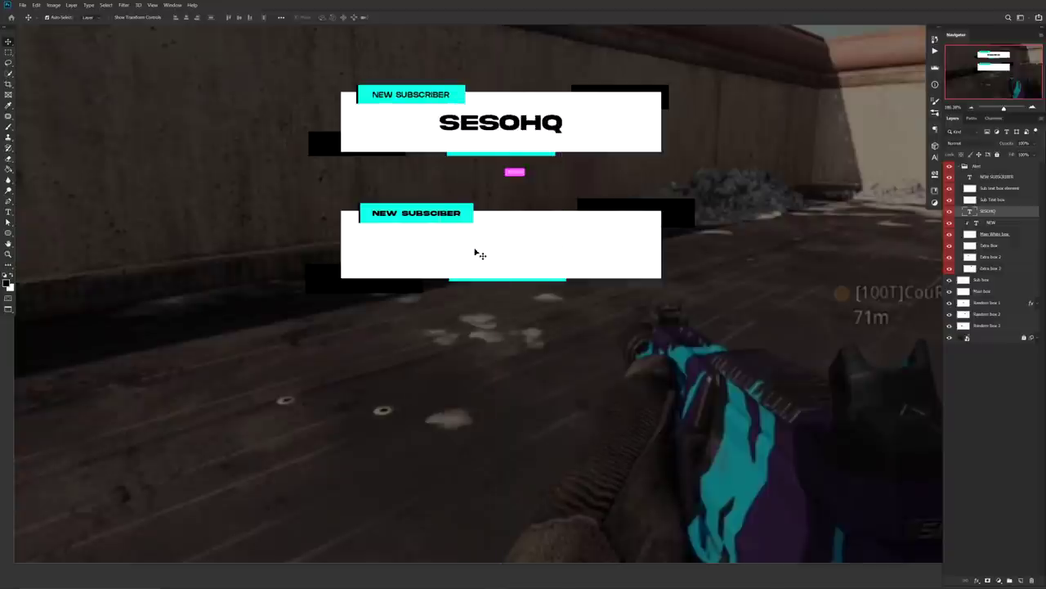
Step: Collapse the Alert group and crop the canvas to a strip closely around the lower new-subscriber alert
mouse_move(784, 291)
left_mouse_down()
mouse_move(766, 345)
mouse_move(766, 288)
left_mouse_up()
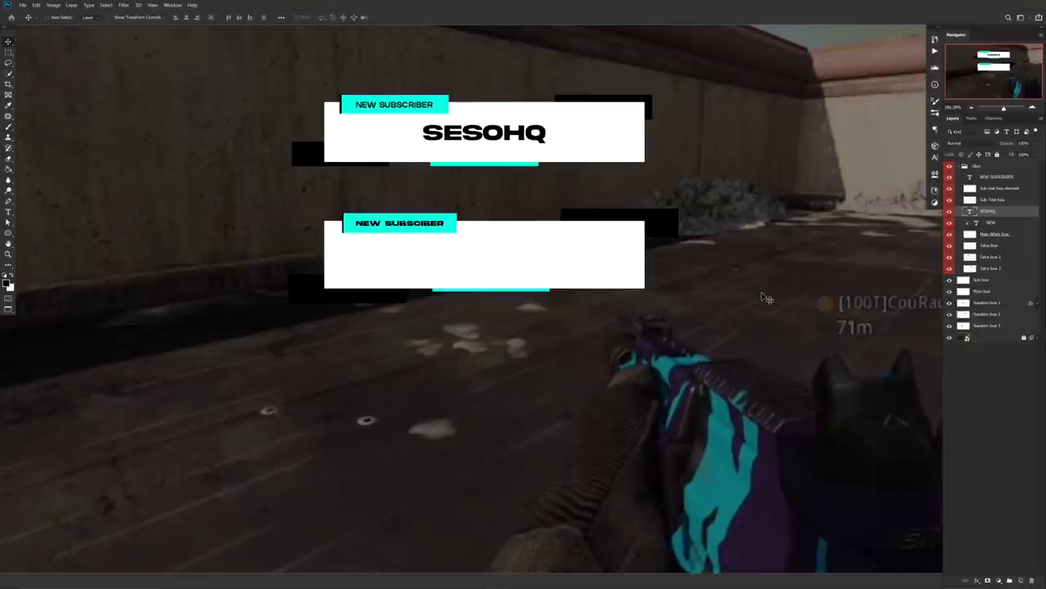
left_click(960, 168)
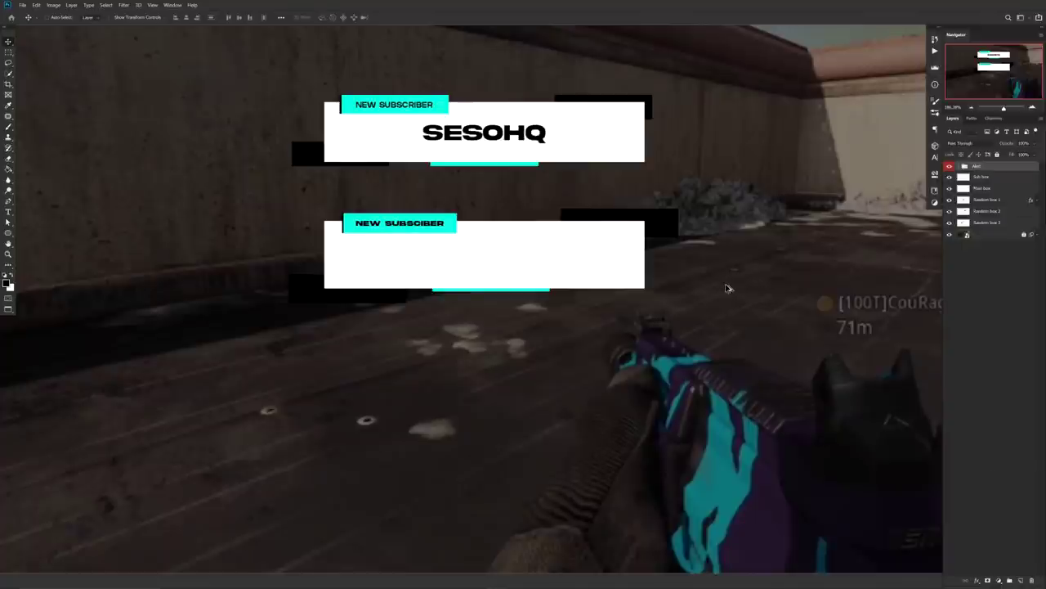
key("ctrl+minus")
left_click_drag(711, 303, 649, 309)
key("c")
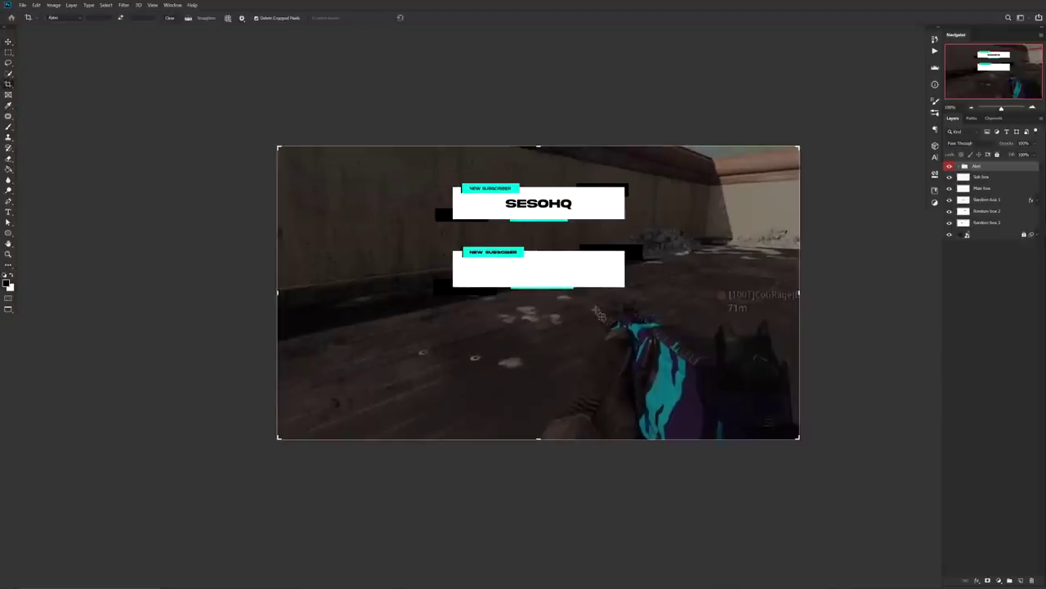
left_click_drag(280, 435, 422, 303)
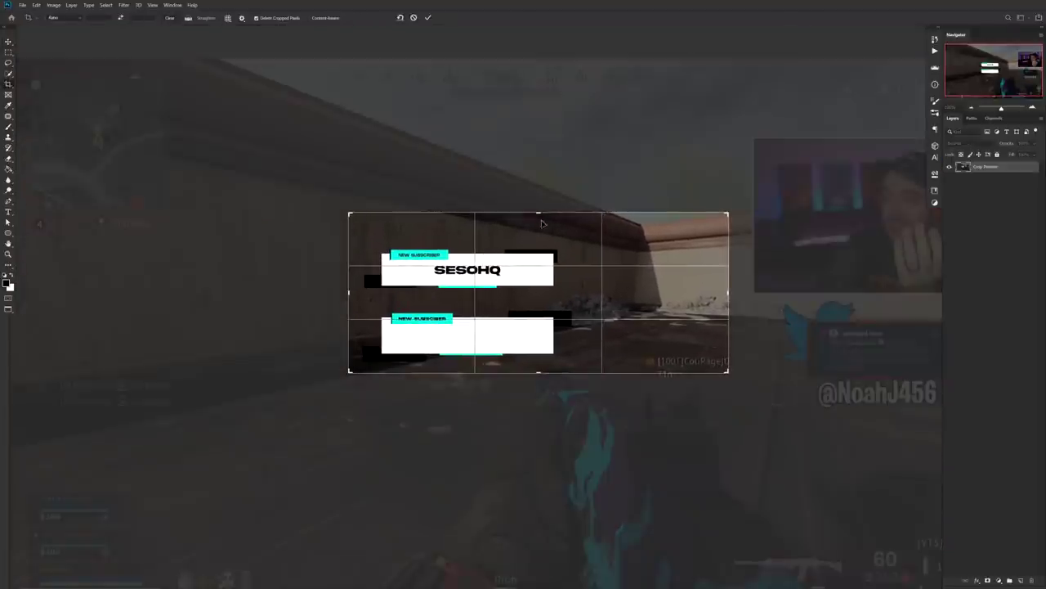
left_click_drag(541, 224, 541, 299)
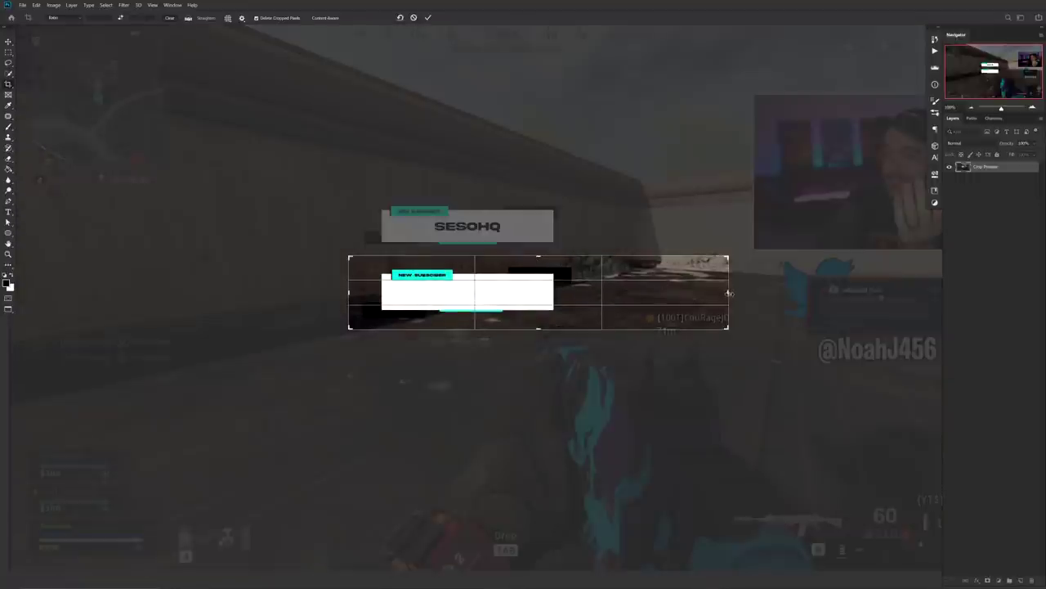
left_click_drag(728, 293, 678, 282)
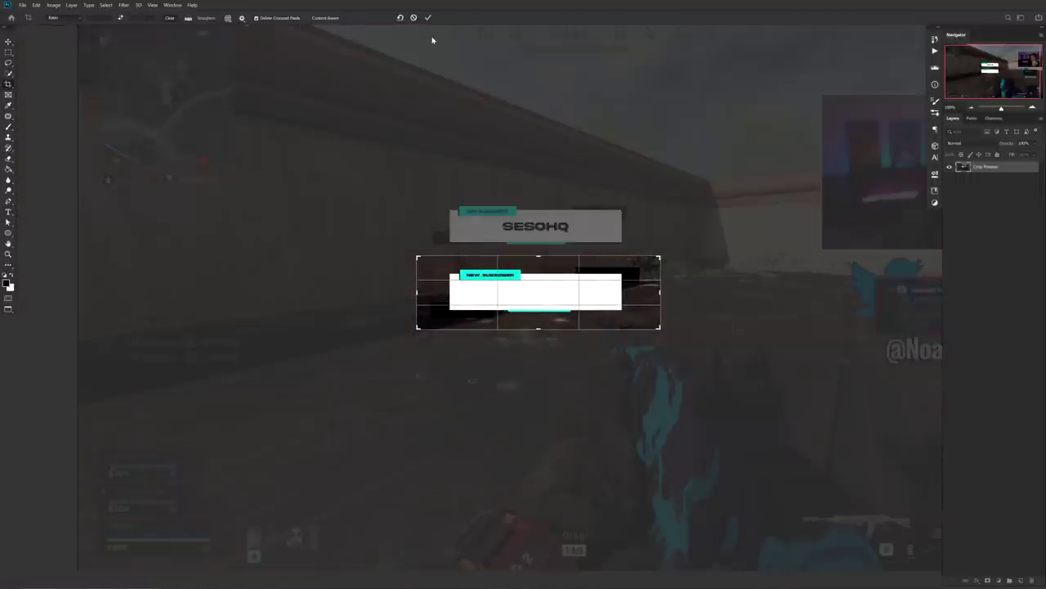
left_click(428, 18)
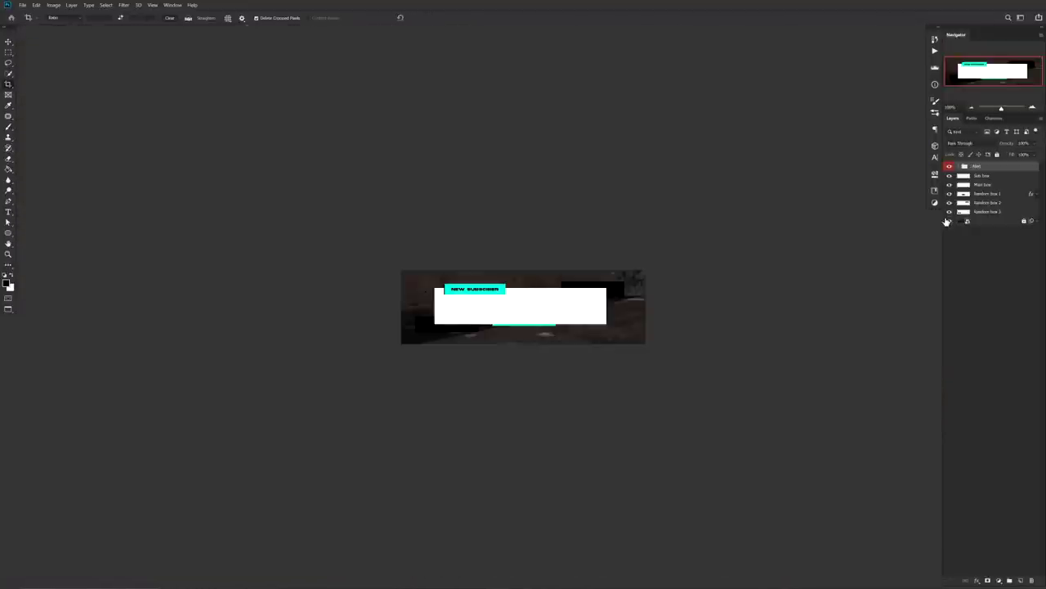
Step: Hide the locked background image layer to leave the alert boxes on transparency
left_click(946, 222)
key("ctrl+plus")
left_click_drag(712, 346, 711, 360)
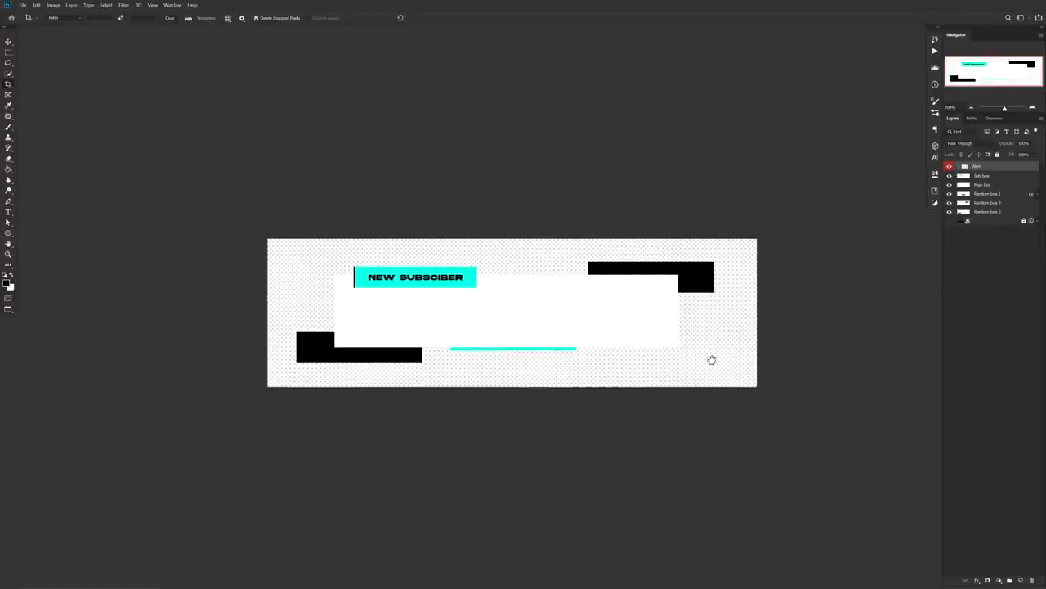
left_click(23, 5)
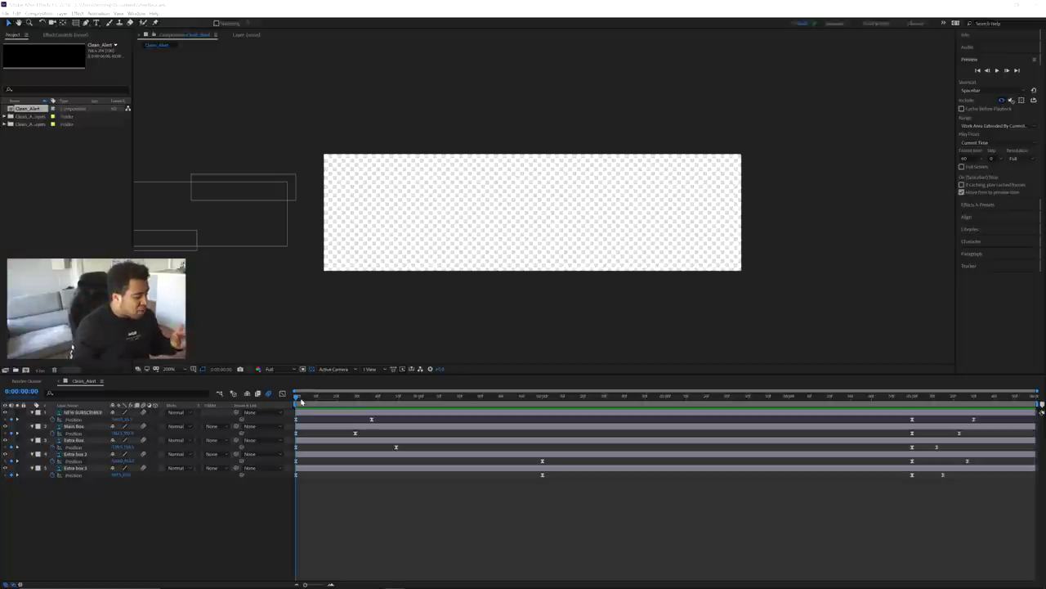
Step: Switch to After Effects and play back the finished Clean_Alert animation as a preview
key("space")
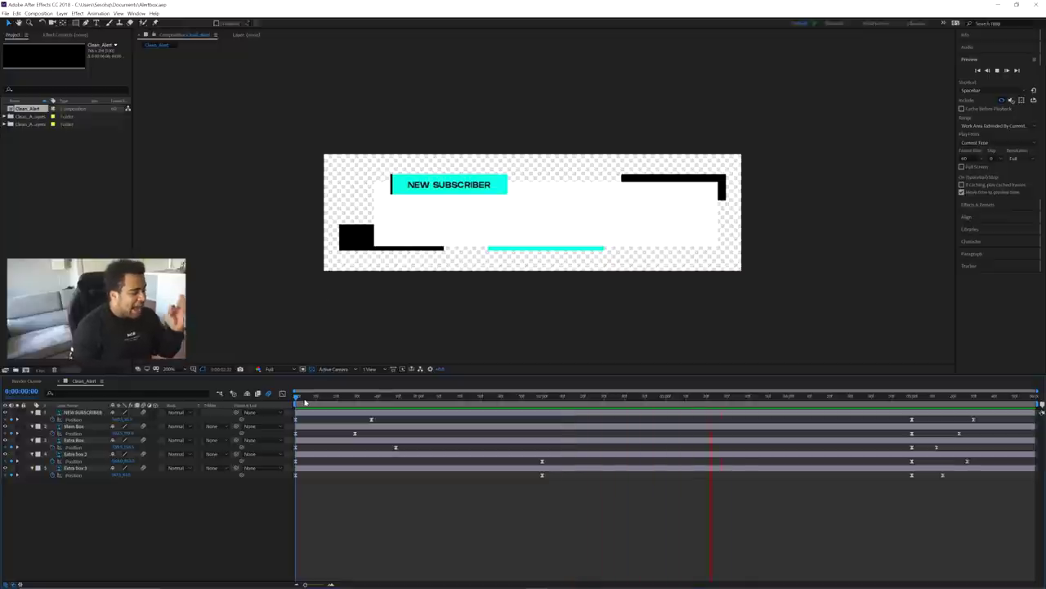
key("space")
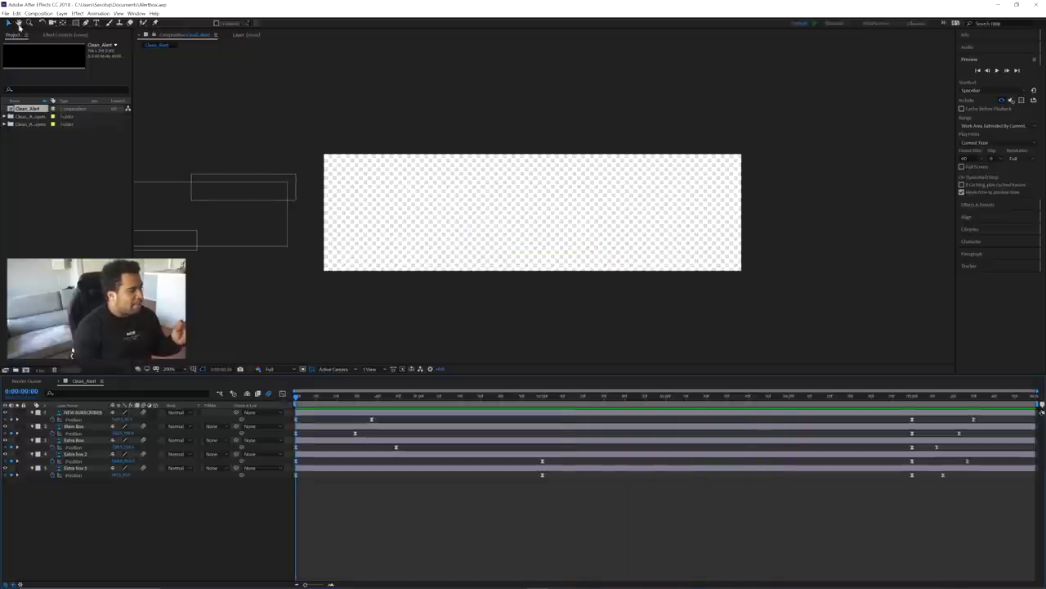
Step: Create a new empty After Effects project
left_click(5, 13)
mouse_move(33, 21)
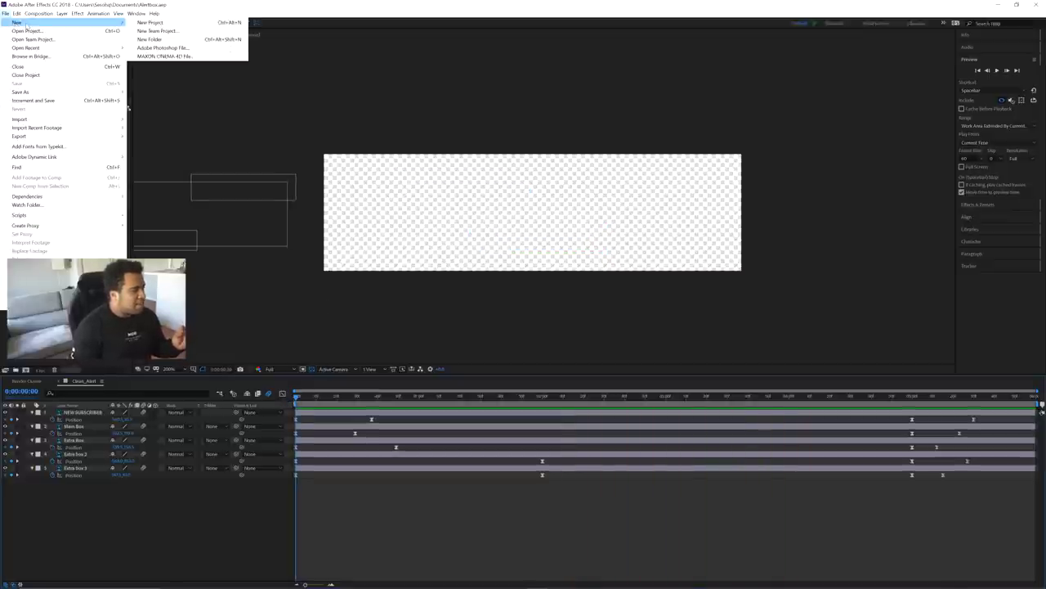
left_click(149, 22)
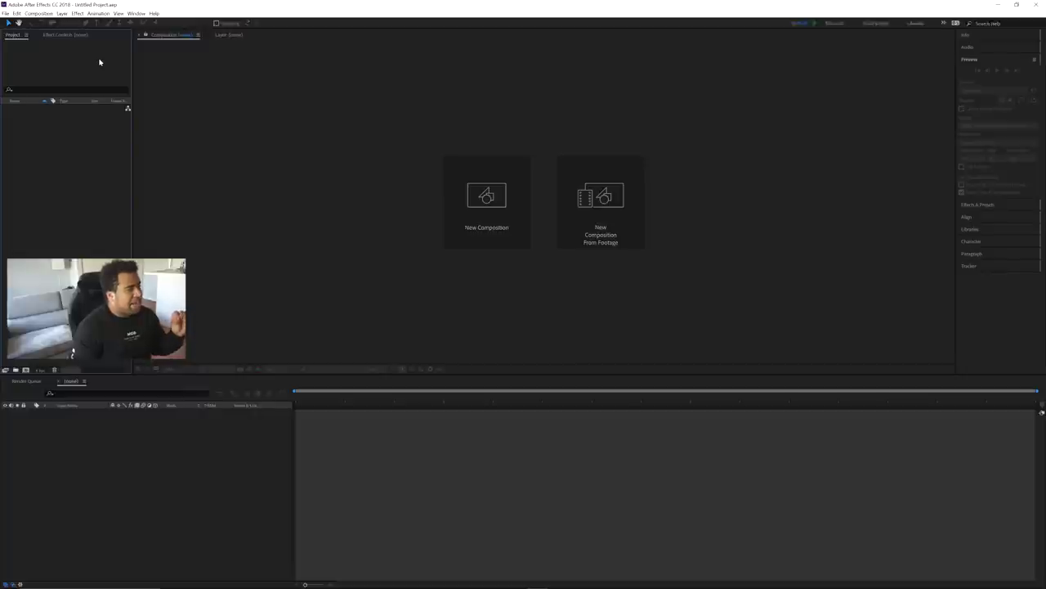
Step: Import Clean_Alert.psd as Composition - Retain Layer Sizes with Editable Layer Styles
left_click(5, 14)
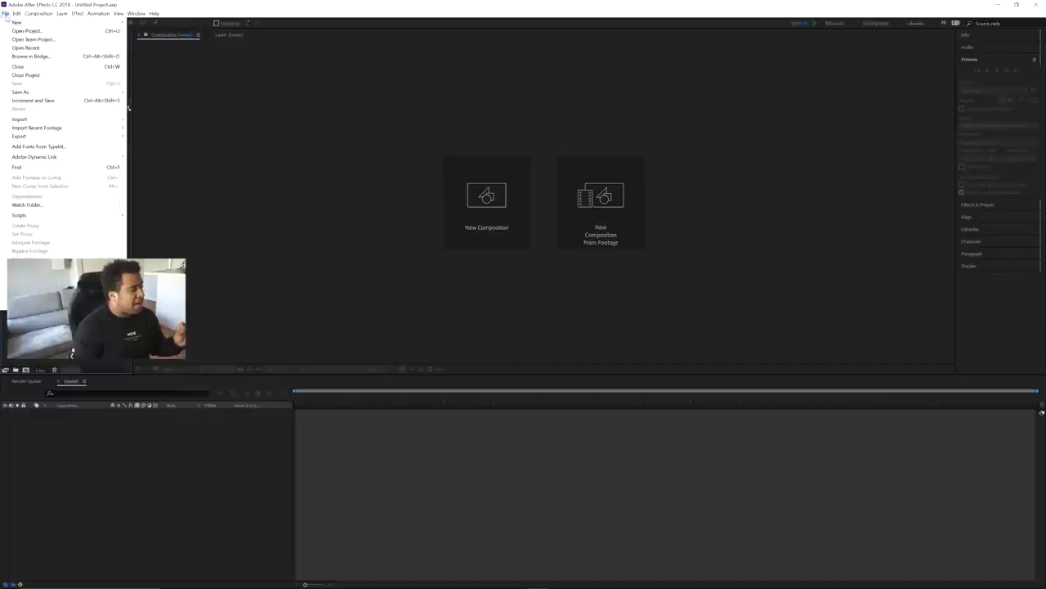
mouse_move(27, 121)
left_click(154, 122)
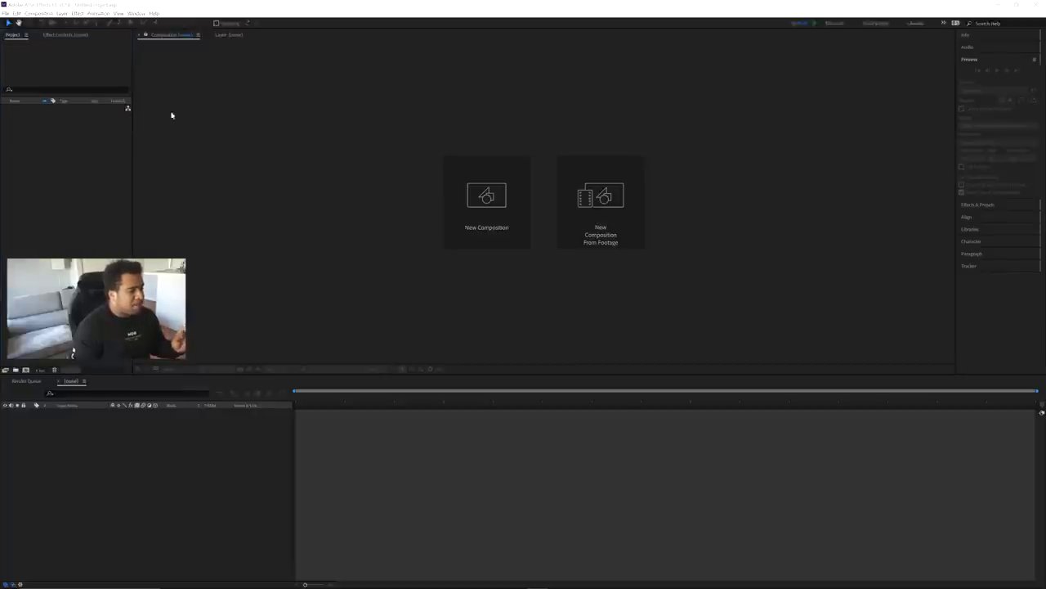
scroll(511, 307, "down", 1)
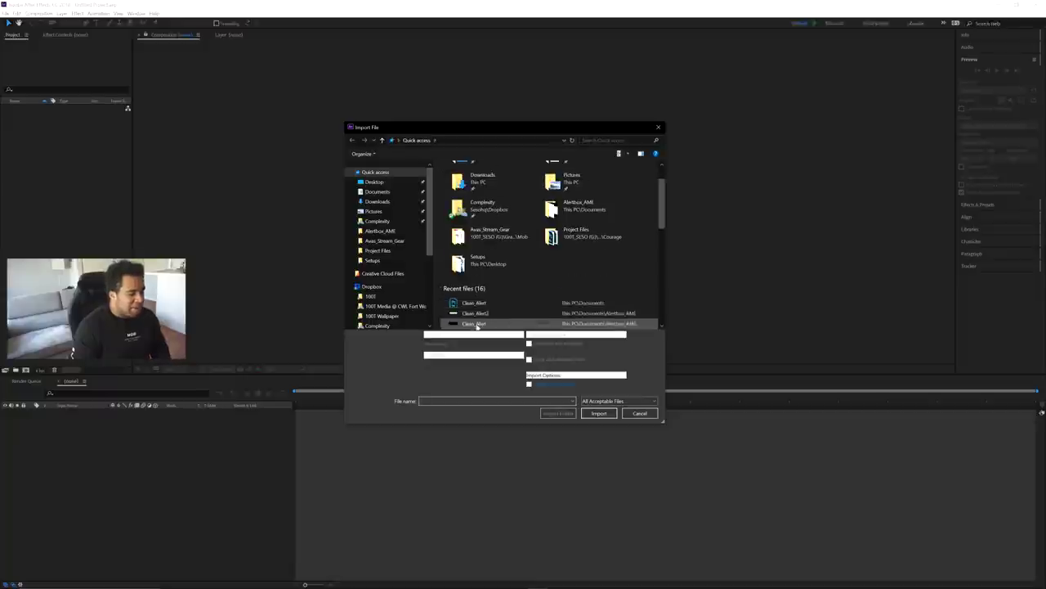
left_click(482, 304)
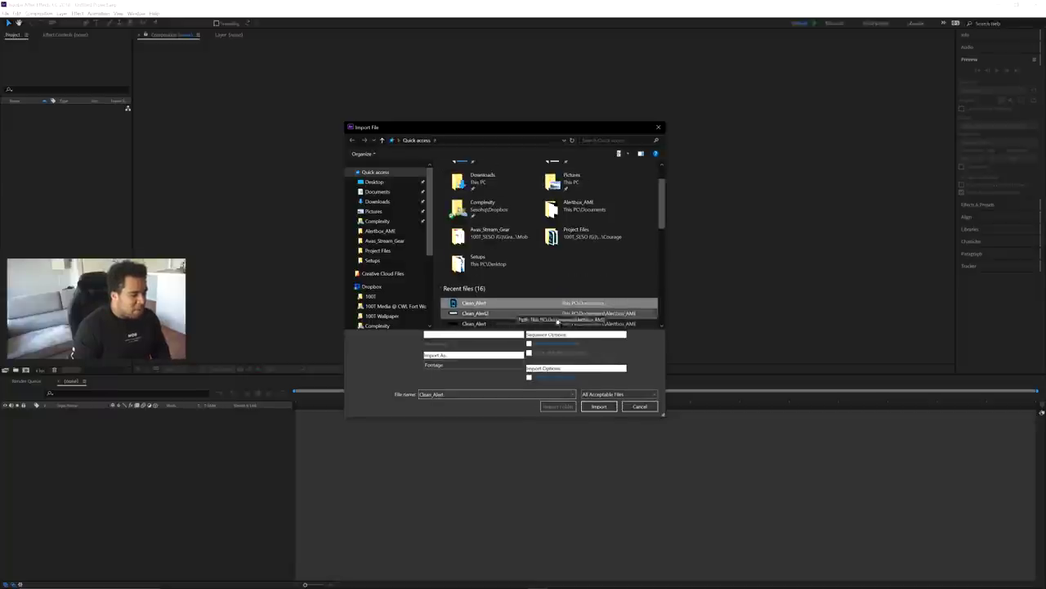
left_click(599, 406)
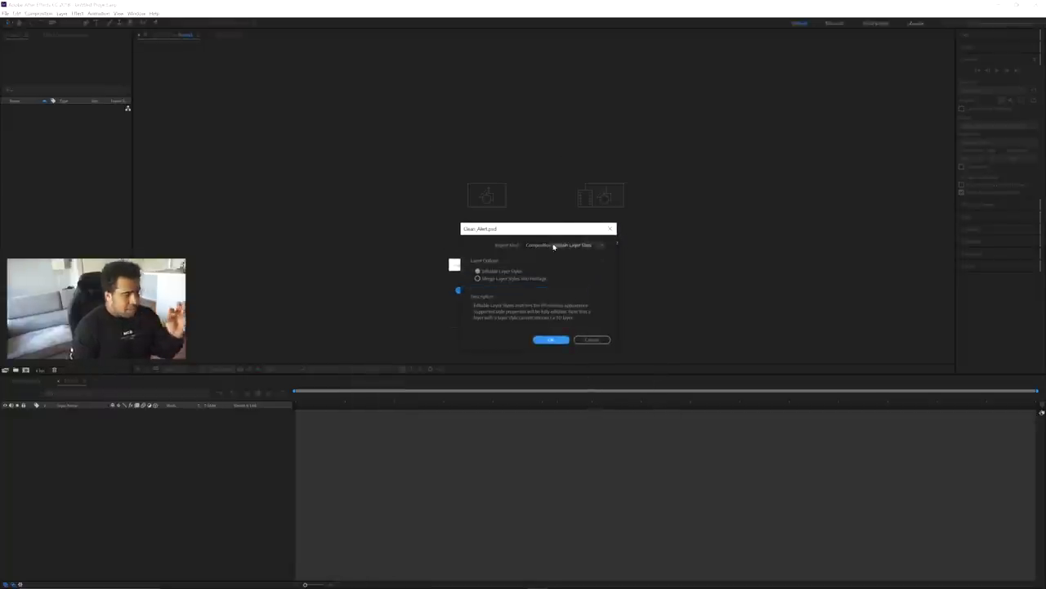
left_click(552, 246)
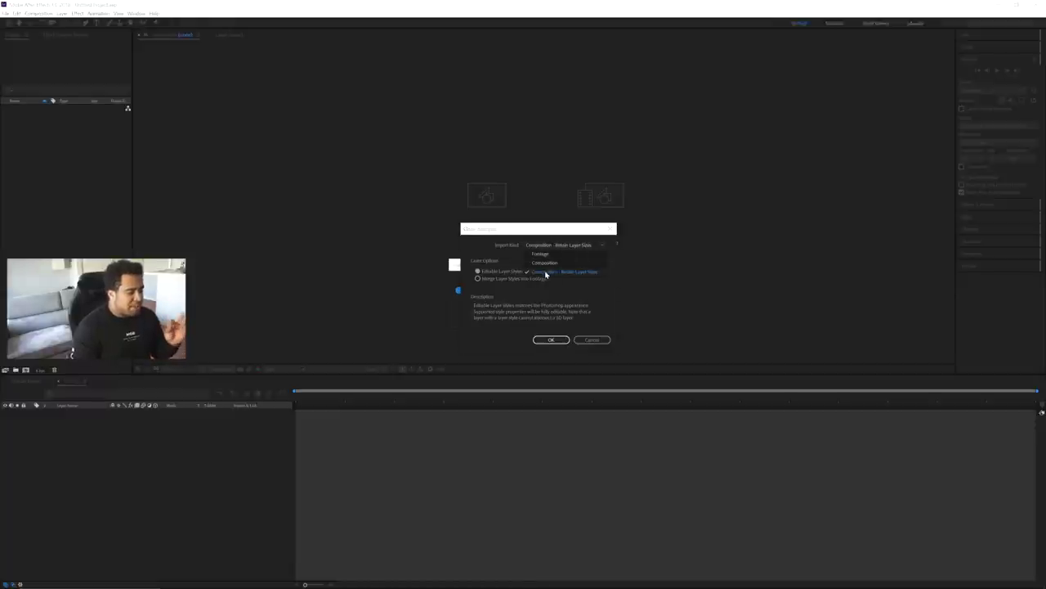
left_click(506, 267)
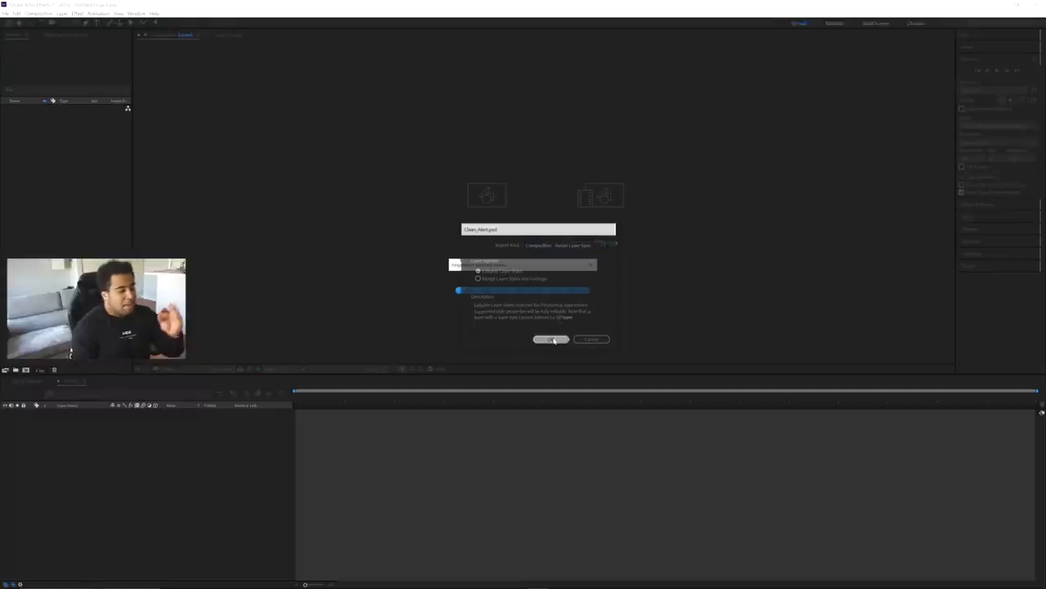
left_click(551, 339)
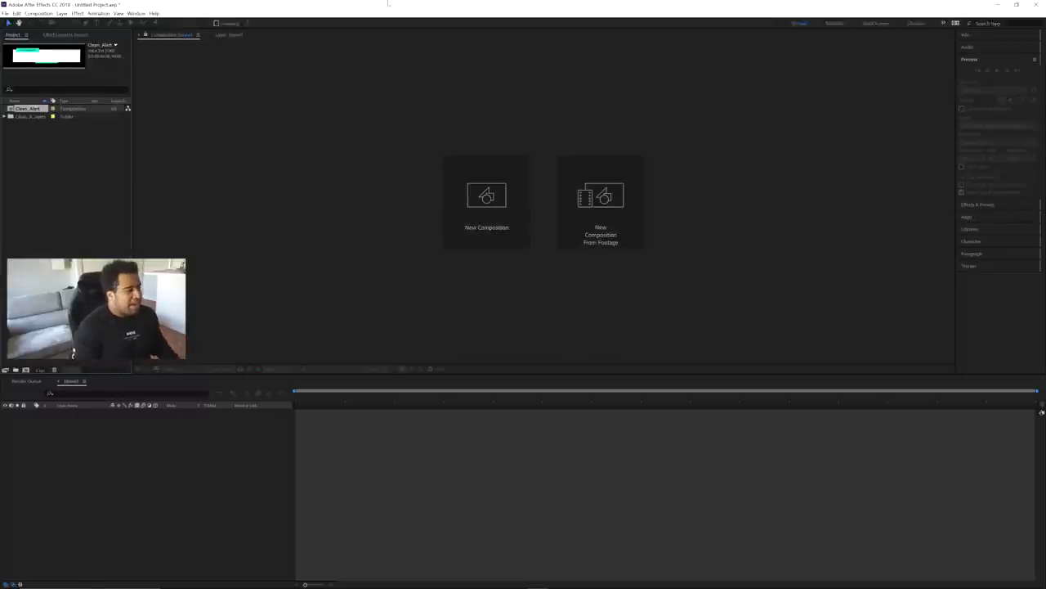
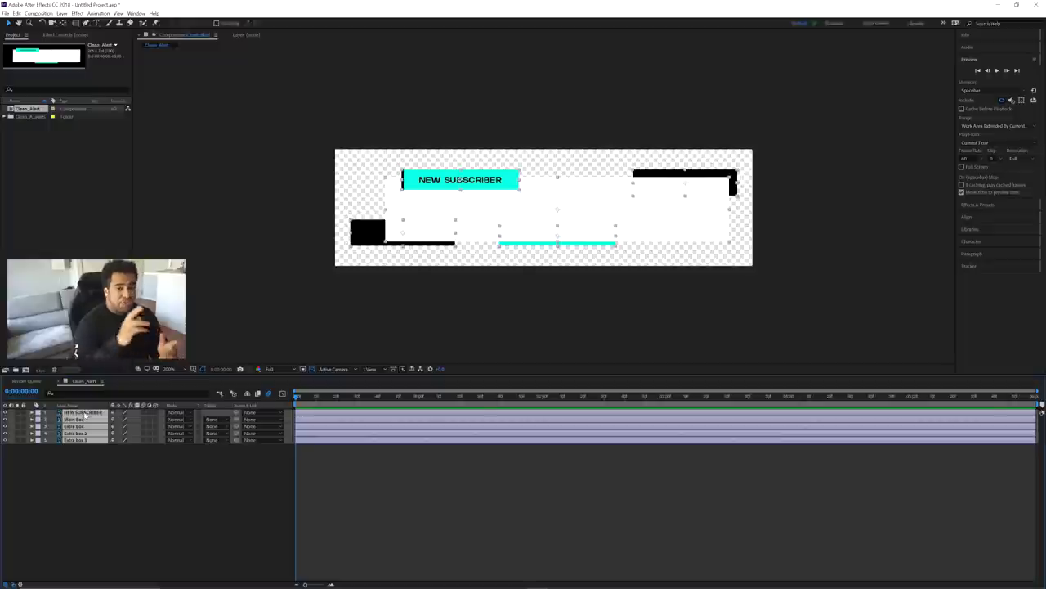
left_click(89, 448)
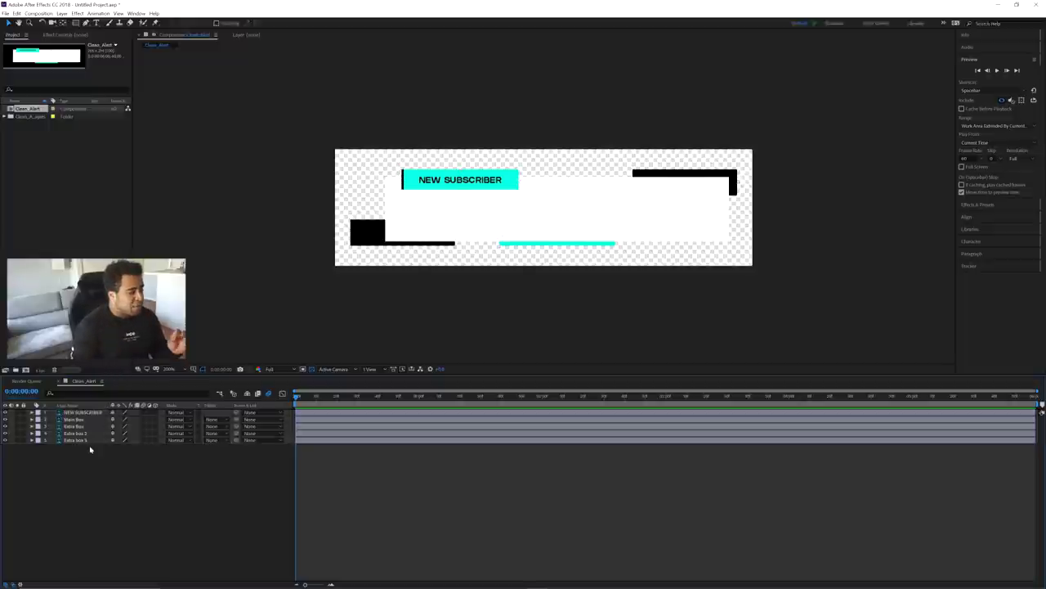
left_click(82, 413)
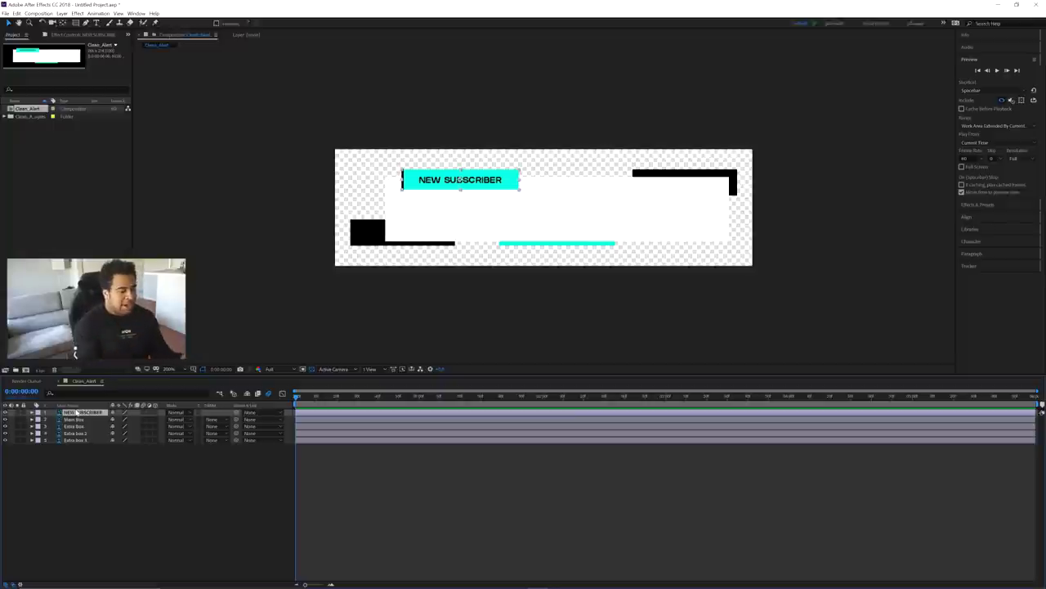
left_click(92, 448)
key("ctrl+a")
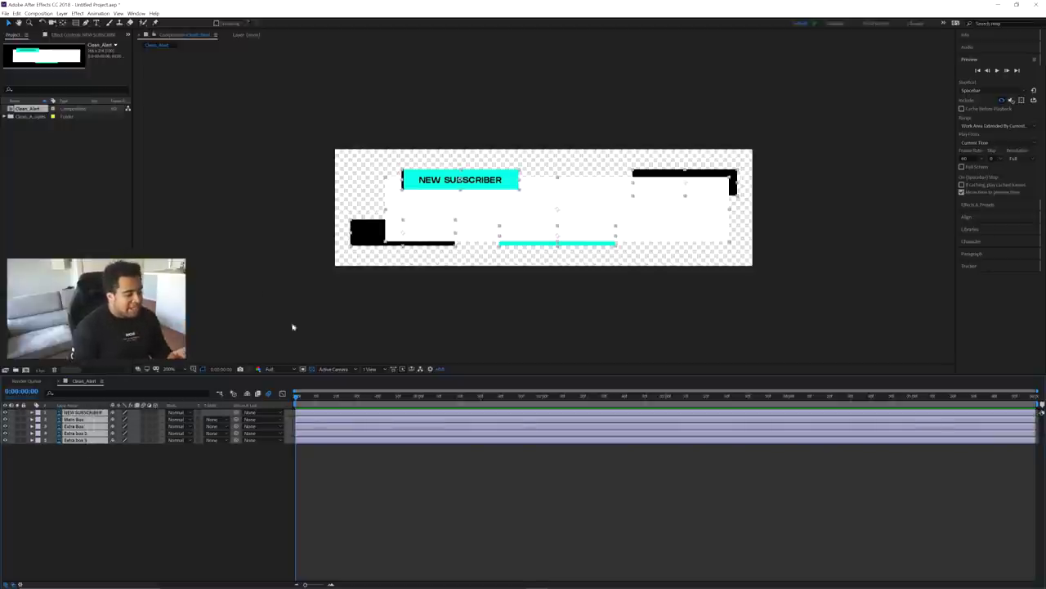
left_click(371, 271)
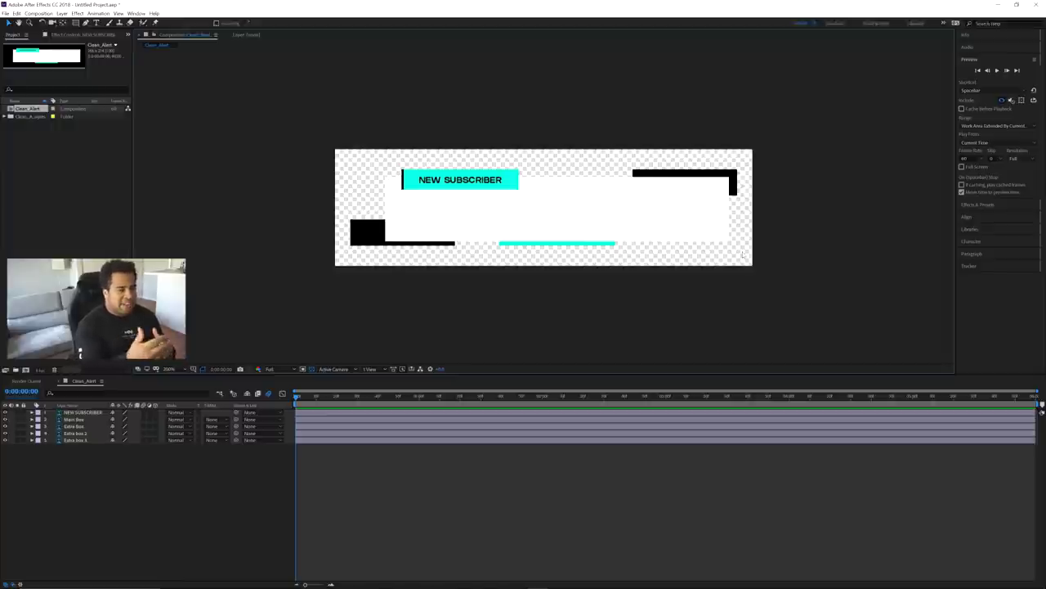
Step: Toggle the composition view's transparency grid off and back on
left_click(311, 370)
left_click(311, 369)
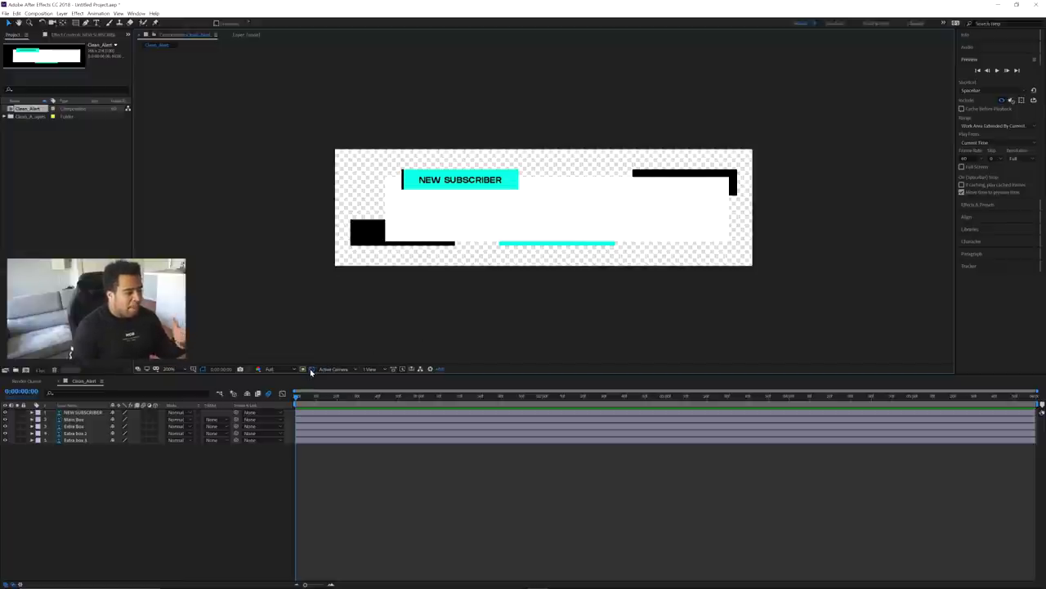
Step: Set the Clean_Alert composition's duration to 6 seconds in its Composition Settings
right_click(485, 458)
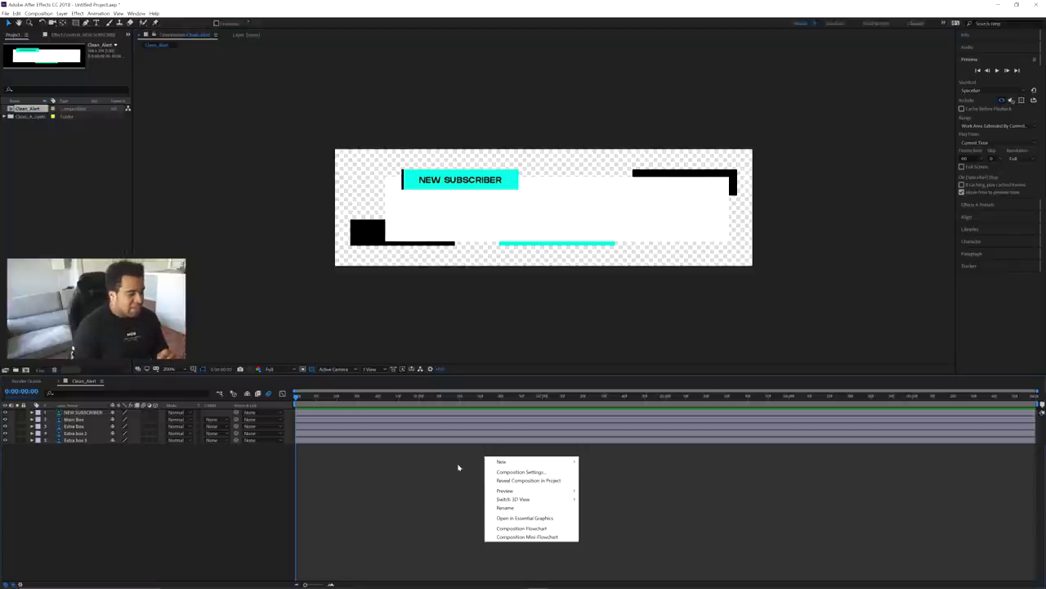
left_click(519, 471)
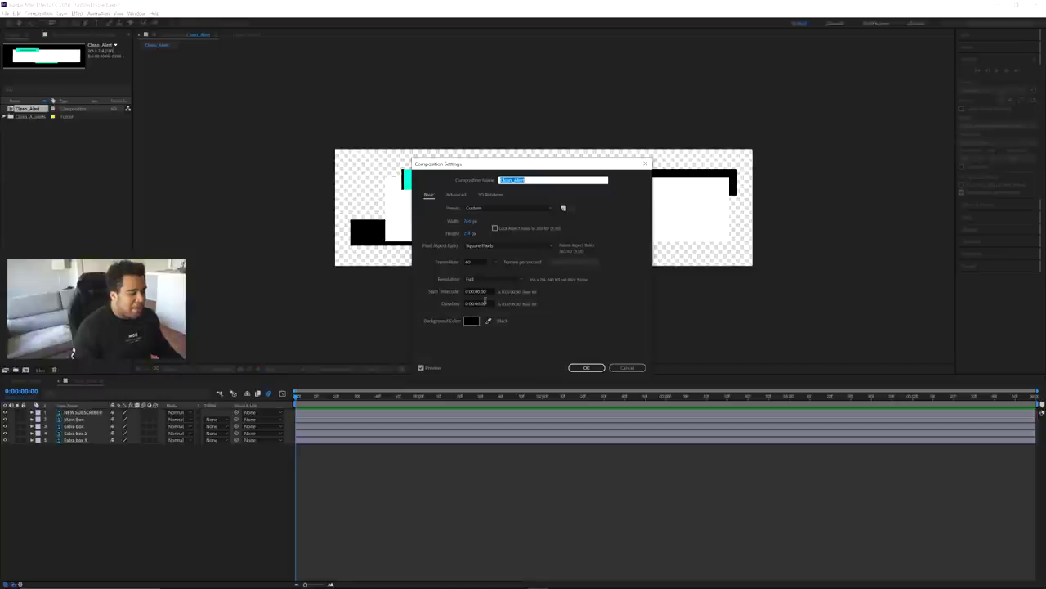
left_click(479, 304)
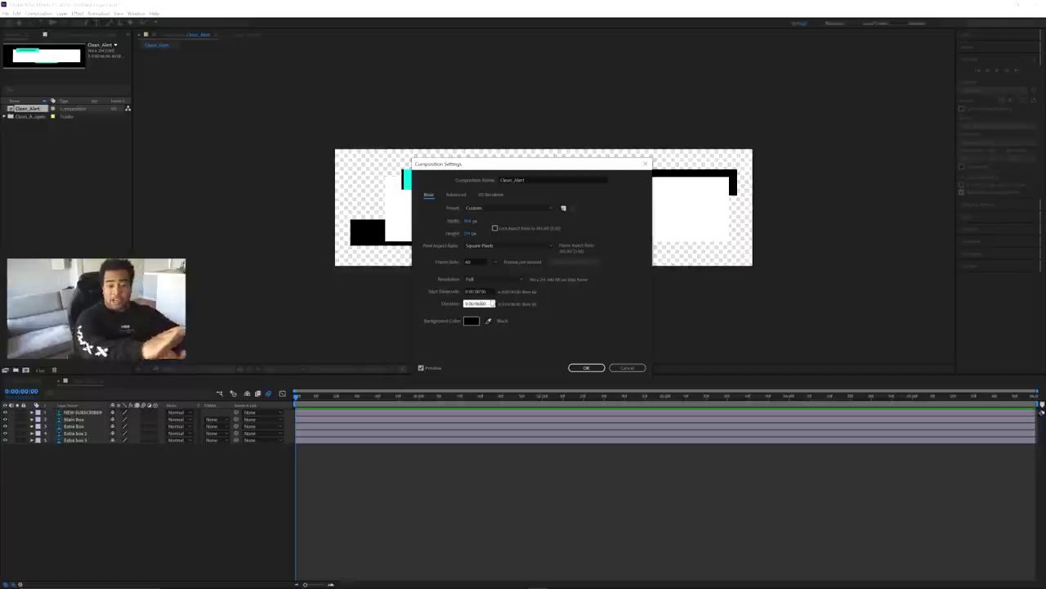
left_click(483, 303)
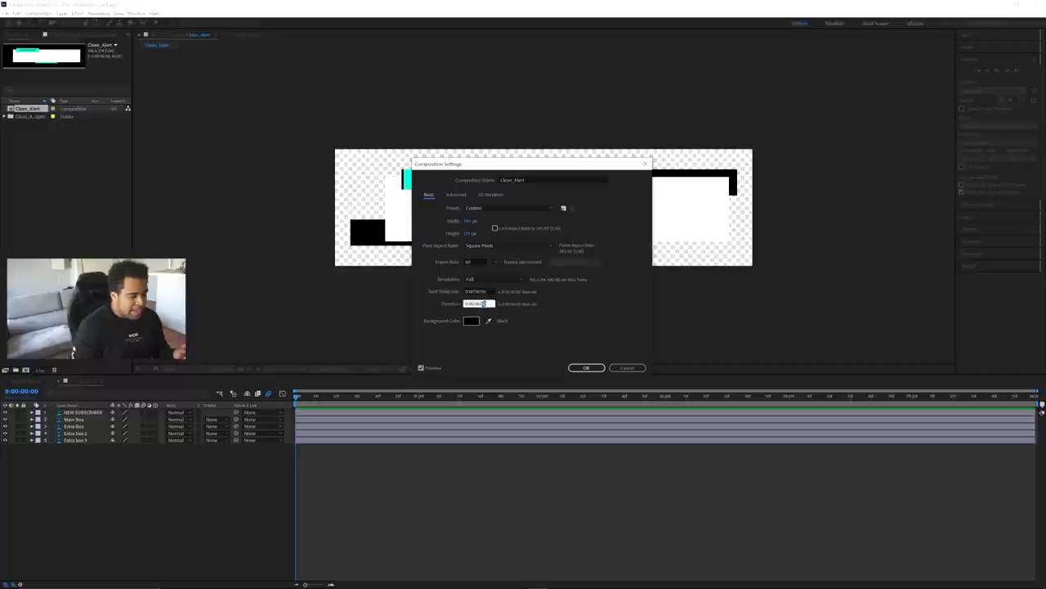
type("5")
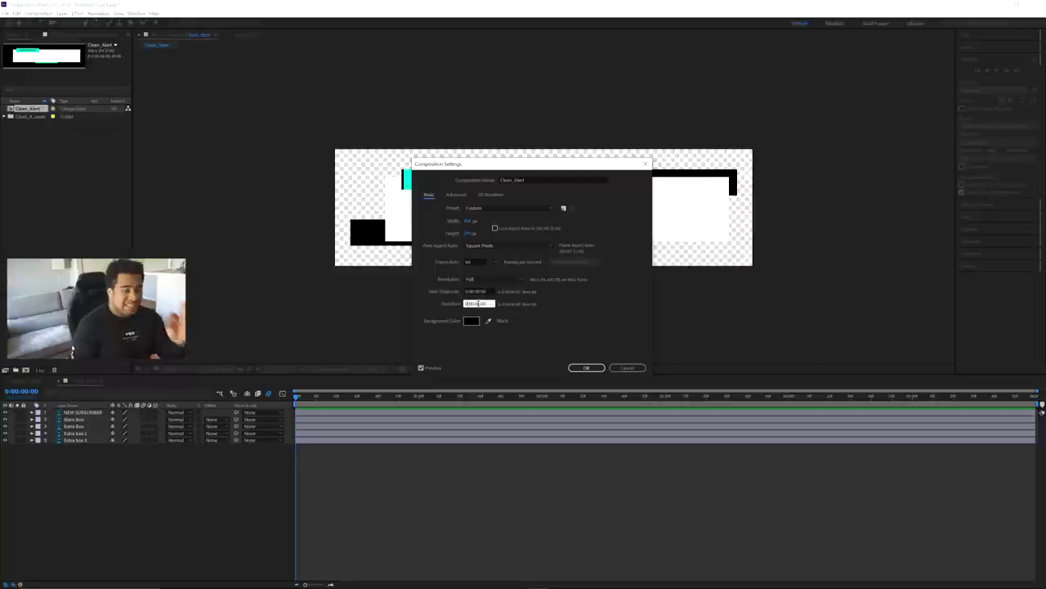
left_click(595, 367)
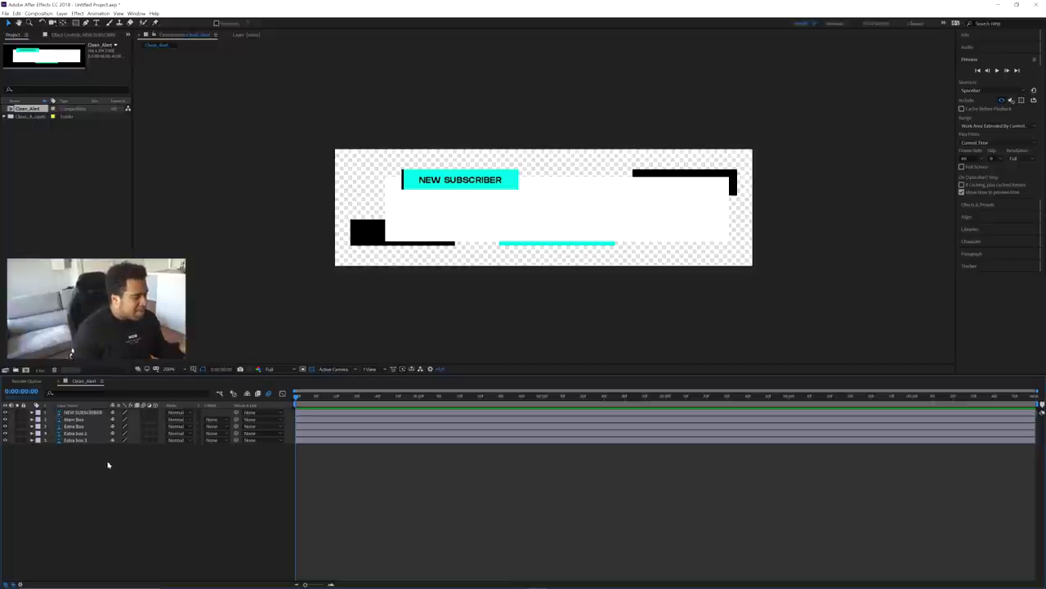
Step: Select all five layers in the timeline and reveal their Position properties
left_click_drag(135, 472, 83, 410)
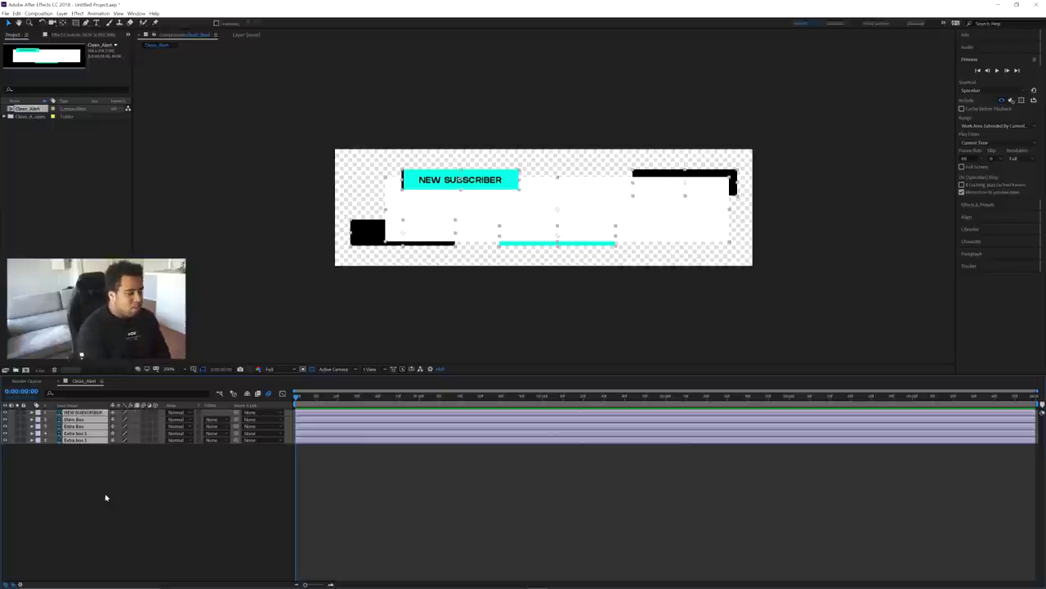
key("p")
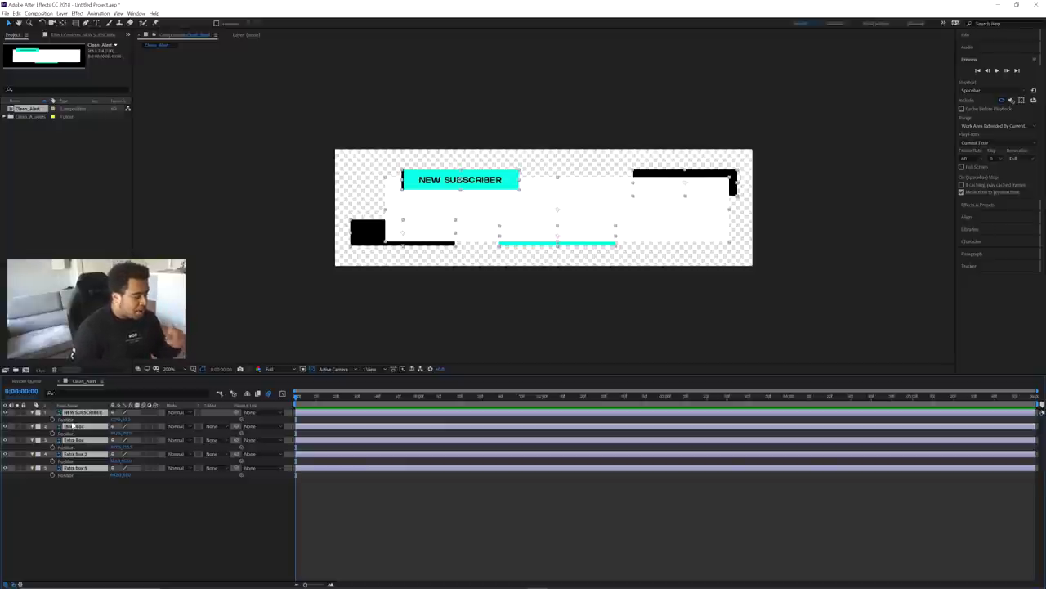
left_click(75, 420)
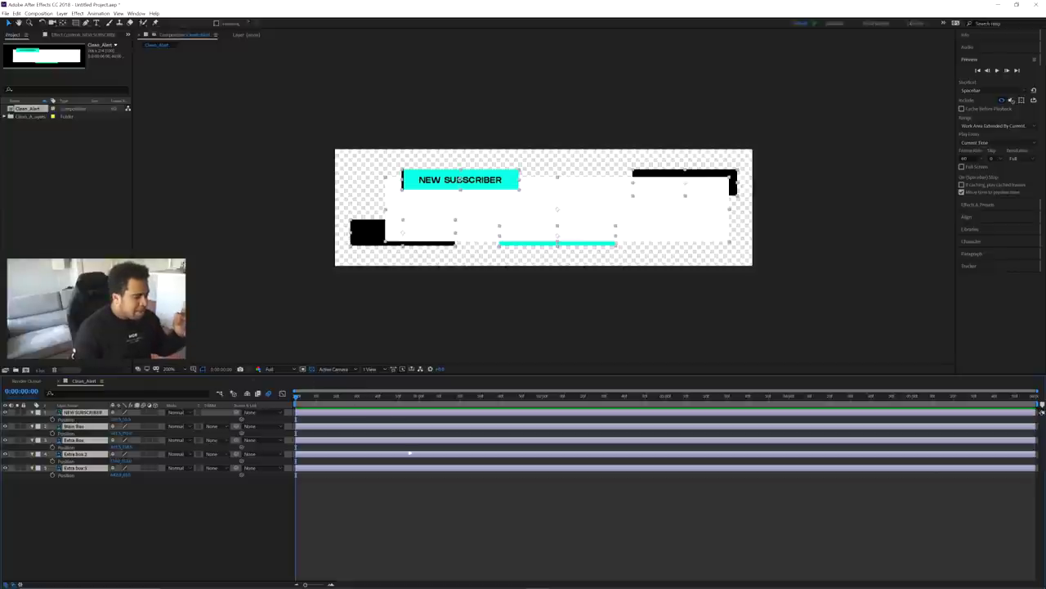
Step: Set starting Position keyframes for the NEW SUBSCRIBER and Main Box layers at 0:00:01:00
left_click(419, 399)
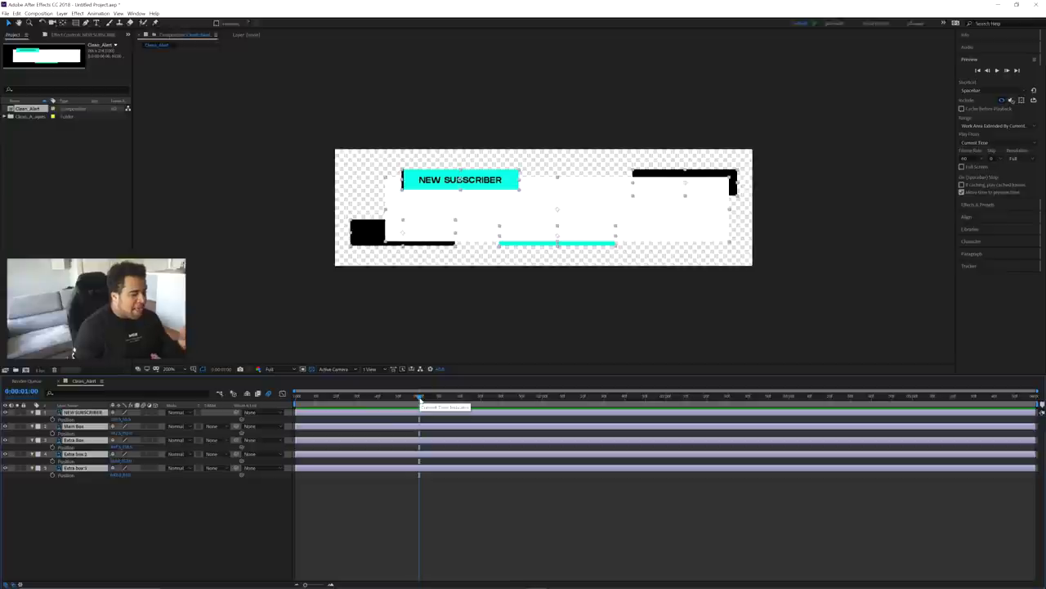
left_click(545, 398)
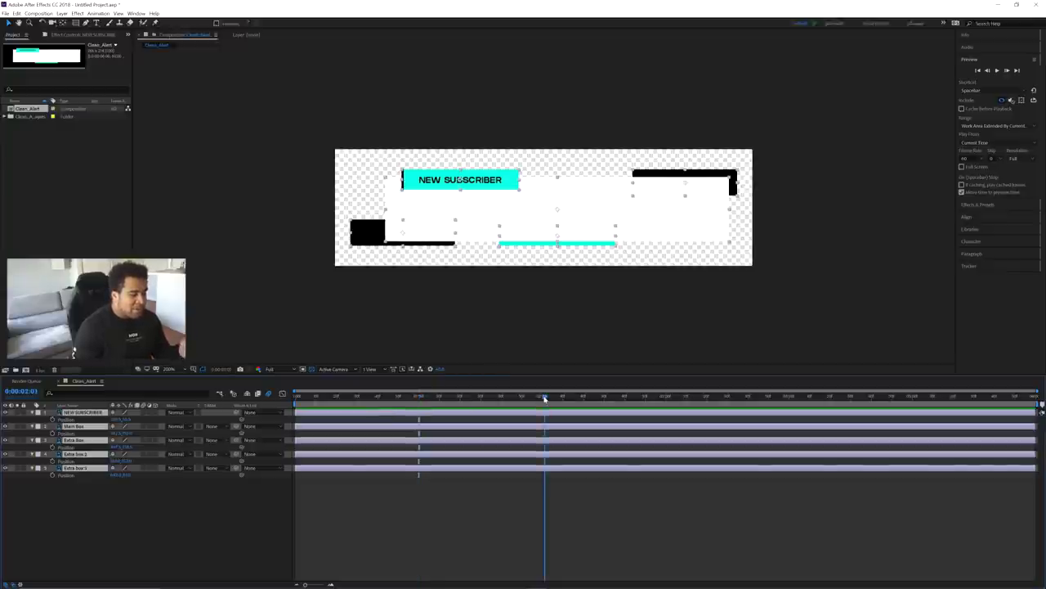
left_click(419, 399)
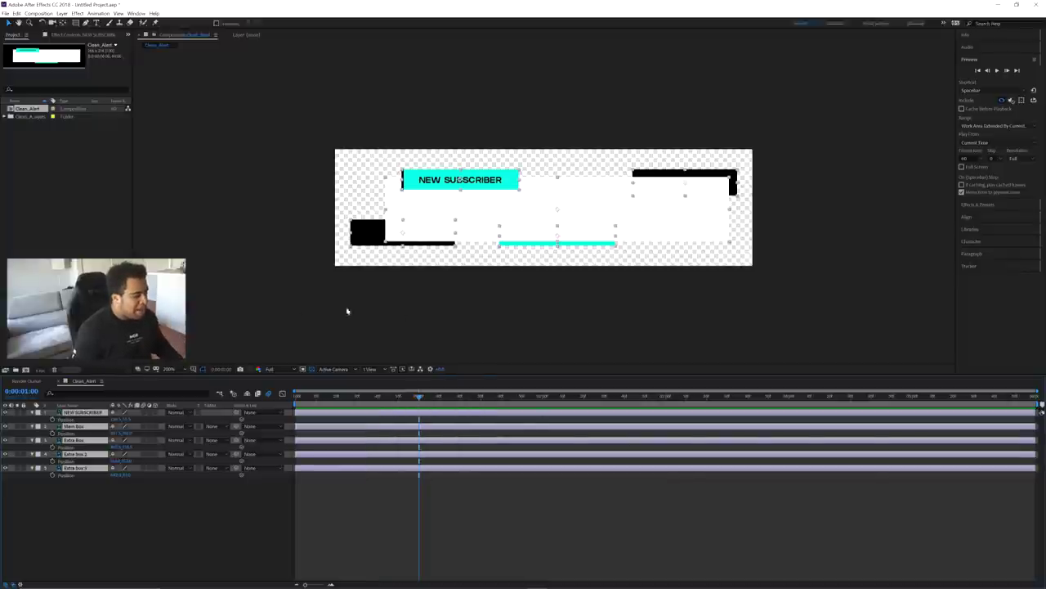
left_click(129, 514)
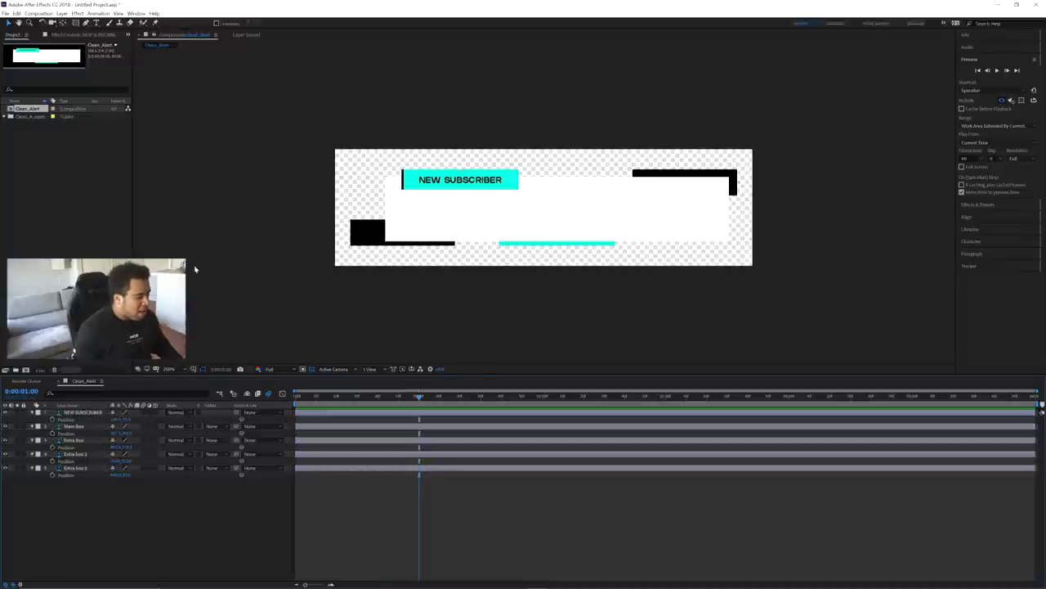
left_click(76, 413)
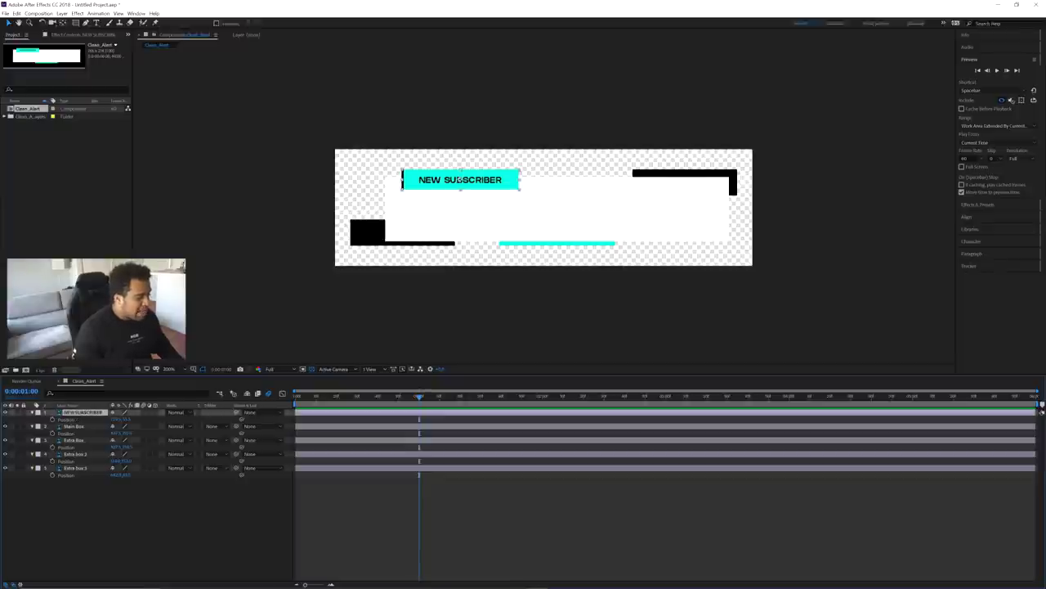
left_click(76, 427, "shift")
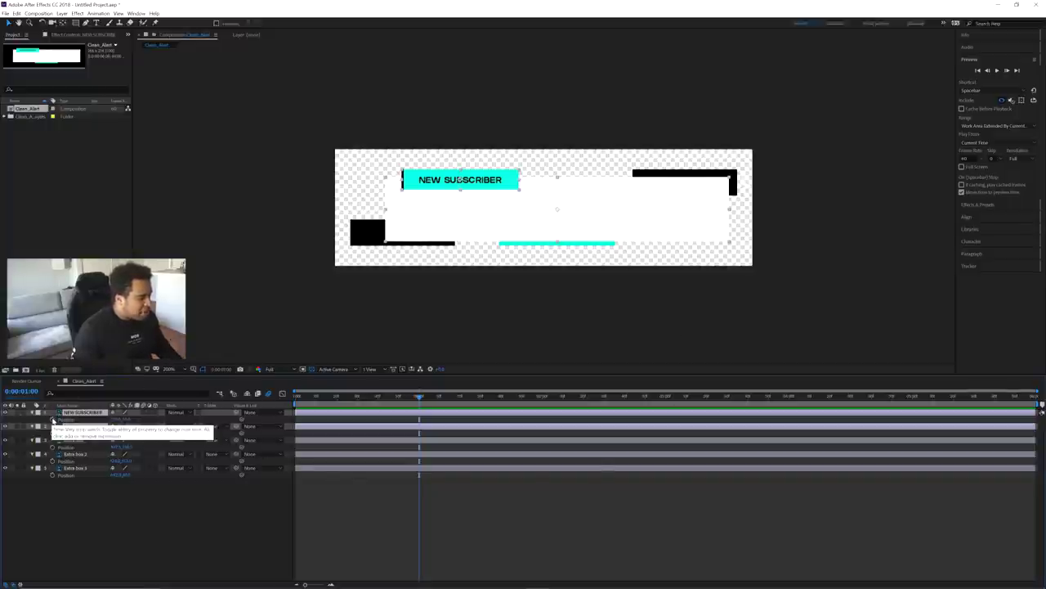
left_click(53, 420)
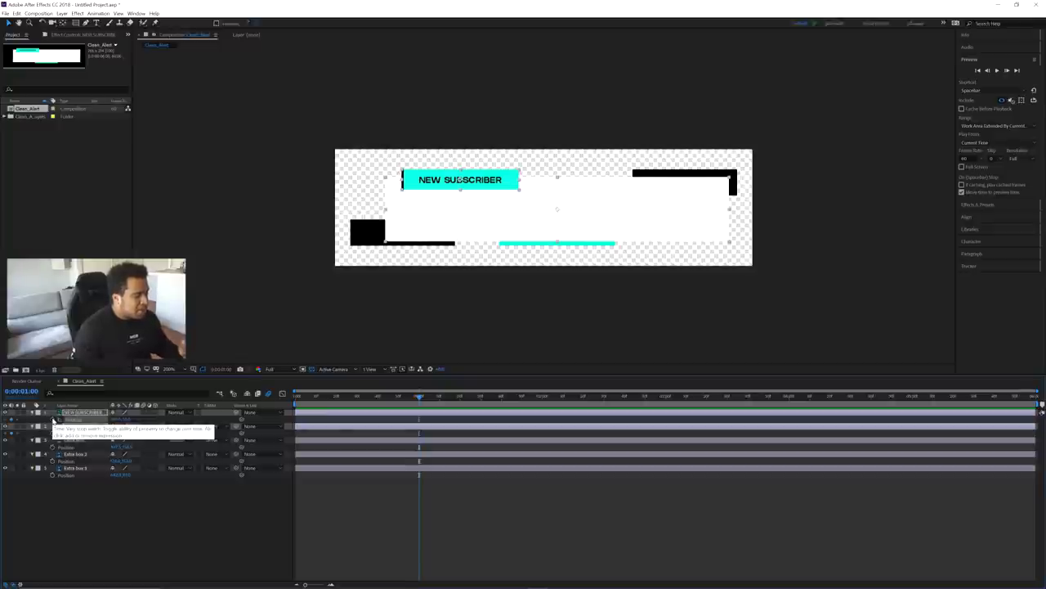
left_click(444, 500)
Step: Hide the NEW SUBSCRIBER layer's Position property and reveal it again
left_click_drag(420, 397, 448, 399)
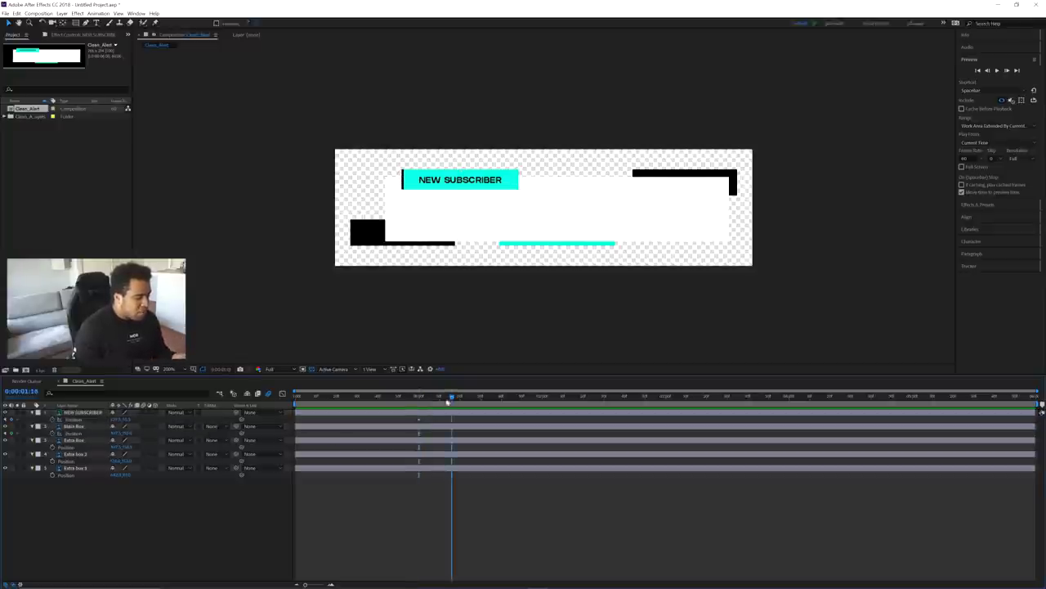
left_click(419, 426)
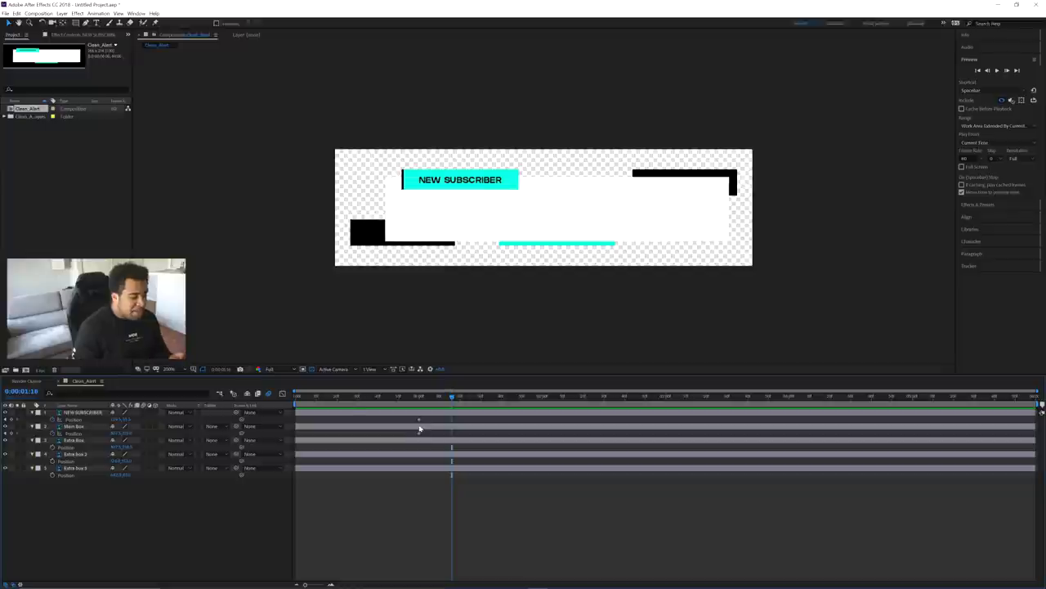
left_click(82, 413)
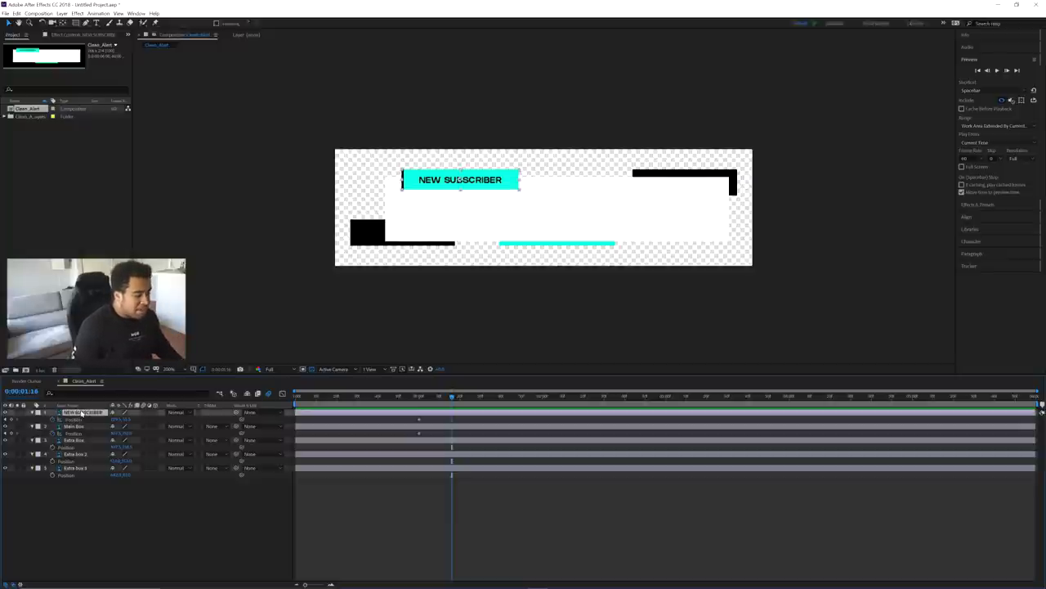
left_click(60, 413)
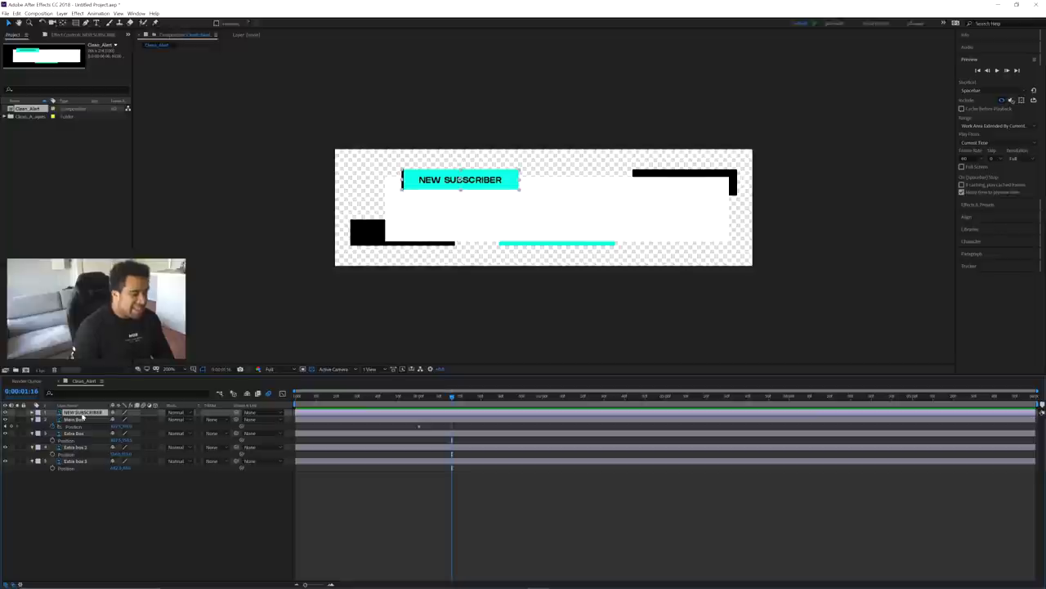
key("p")
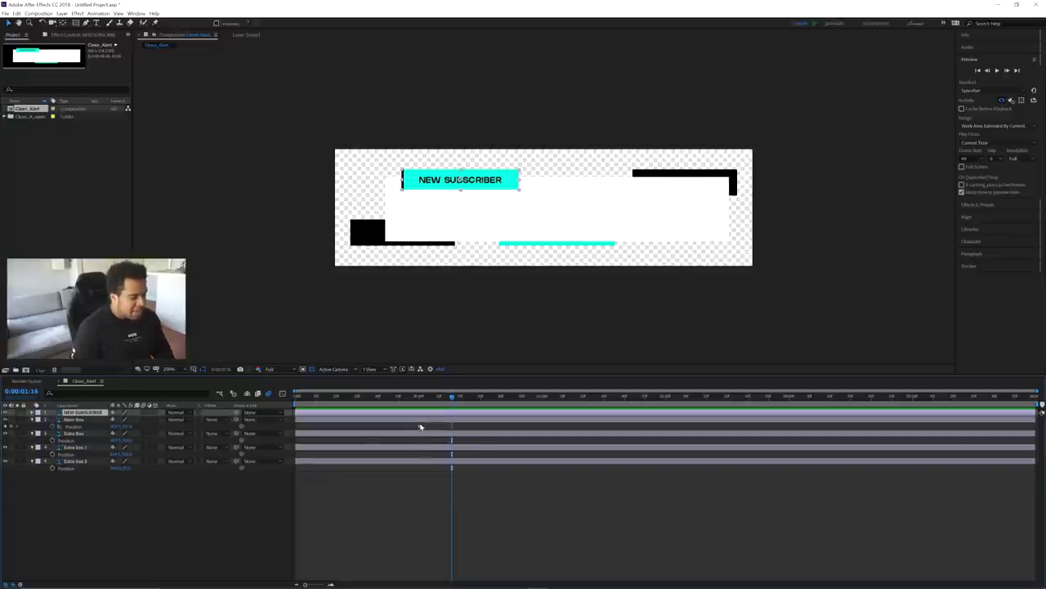
key("p")
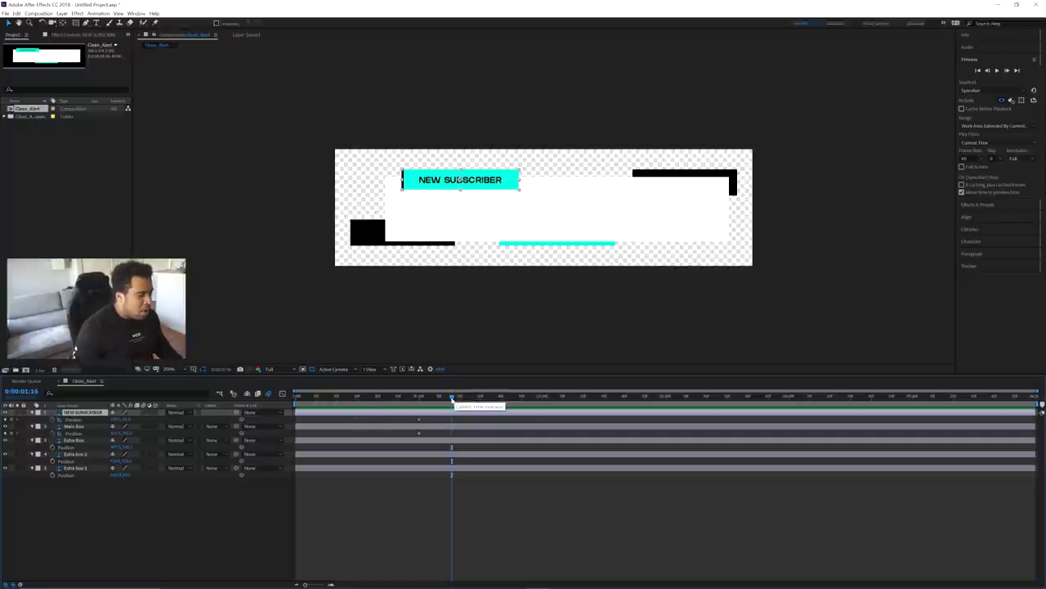
Step: At 0:00:00:00, move the NEW SUBSCRIBER and Main Box layers together horizontally off the left edge of the canvas
left_click_drag(451, 398, 295, 398)
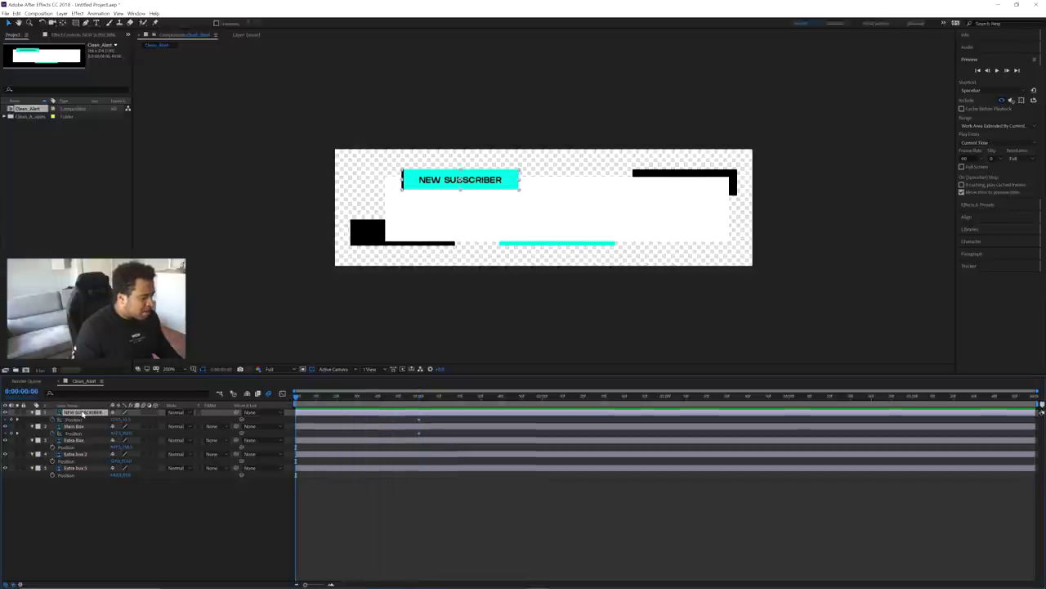
left_click(76, 426)
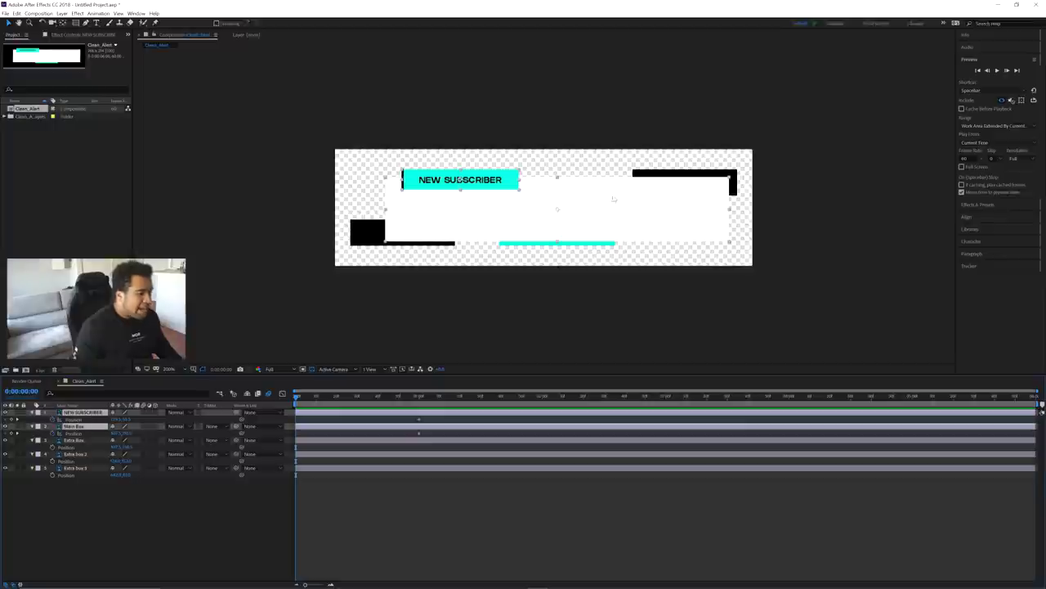
left_click_drag(685, 214, 275, 203)
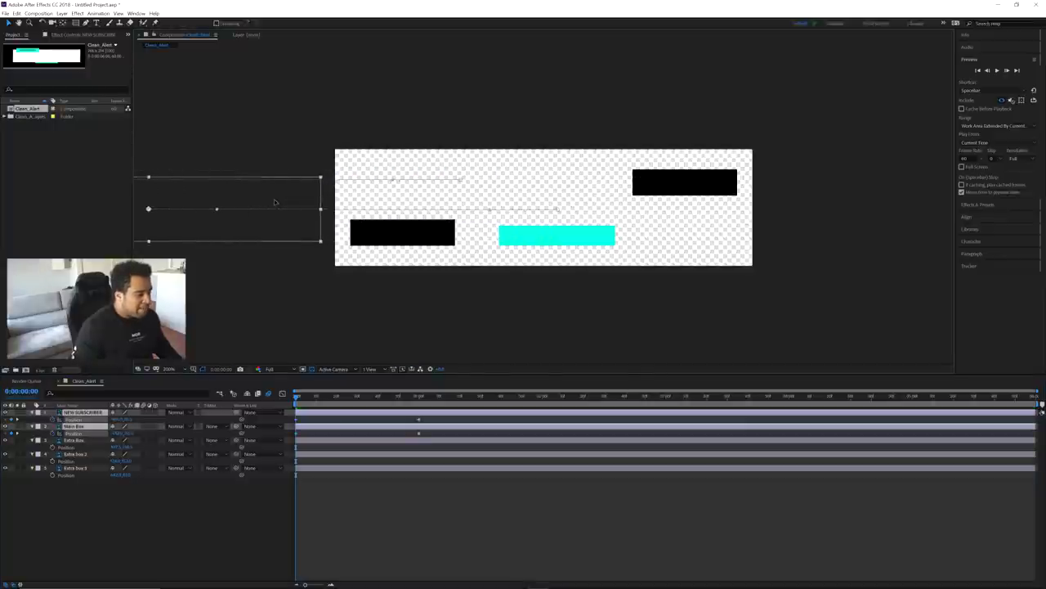
key("ctrl+z")
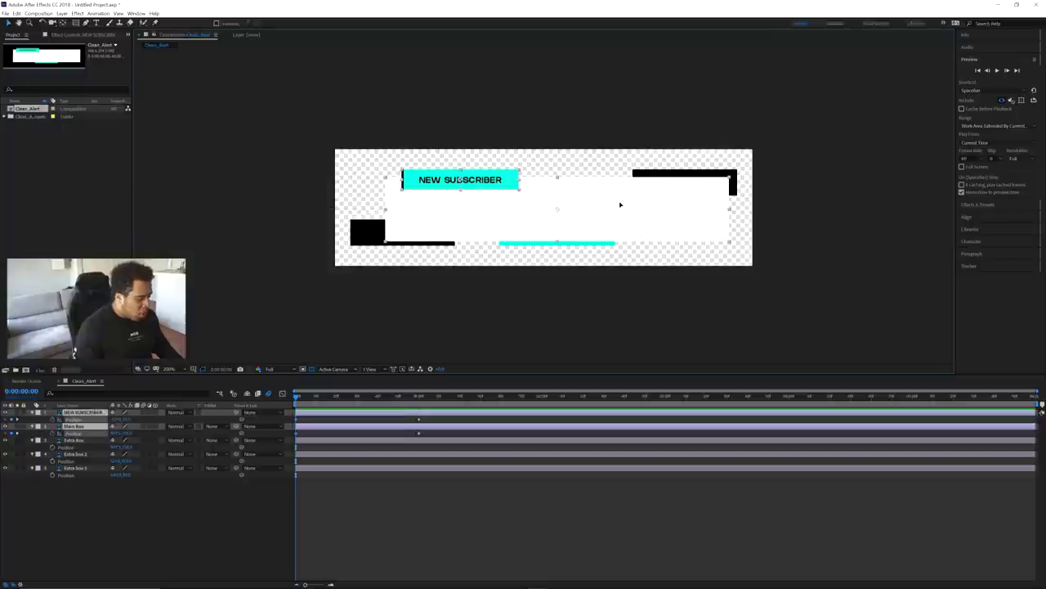
left_click_drag(621, 205, 208, 190)
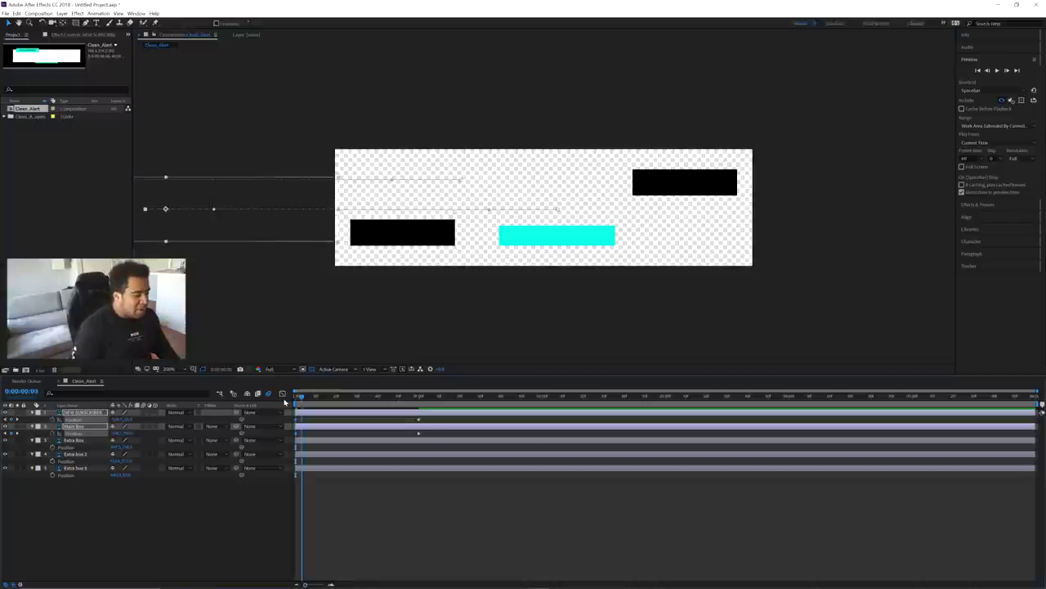
Step: Play back the composition to preview the slide-in of the NEW SUBSCRIBER and Main Box layers
key("space")
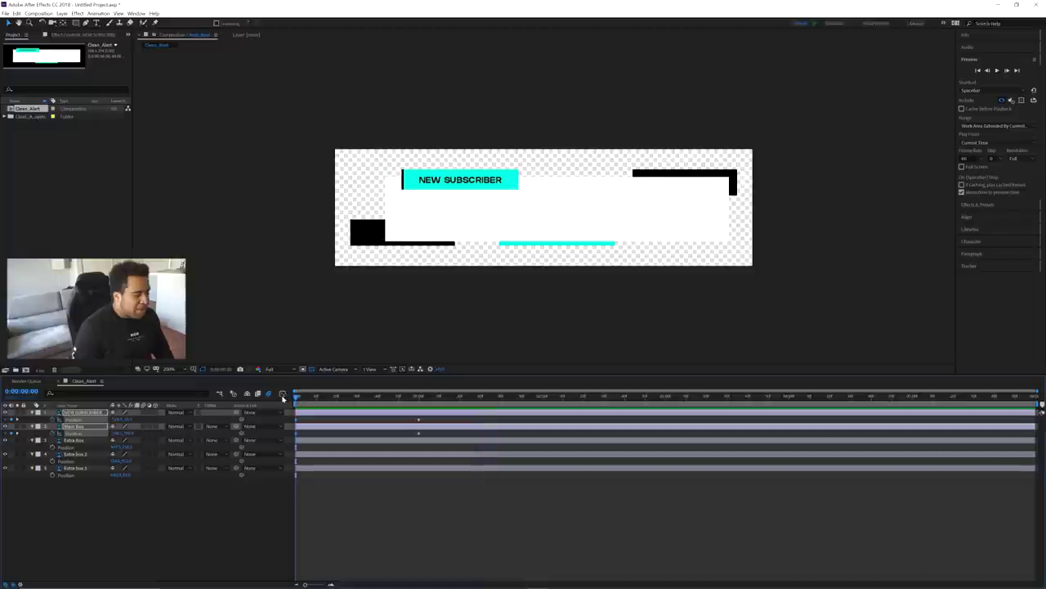
key("space")
key("space")
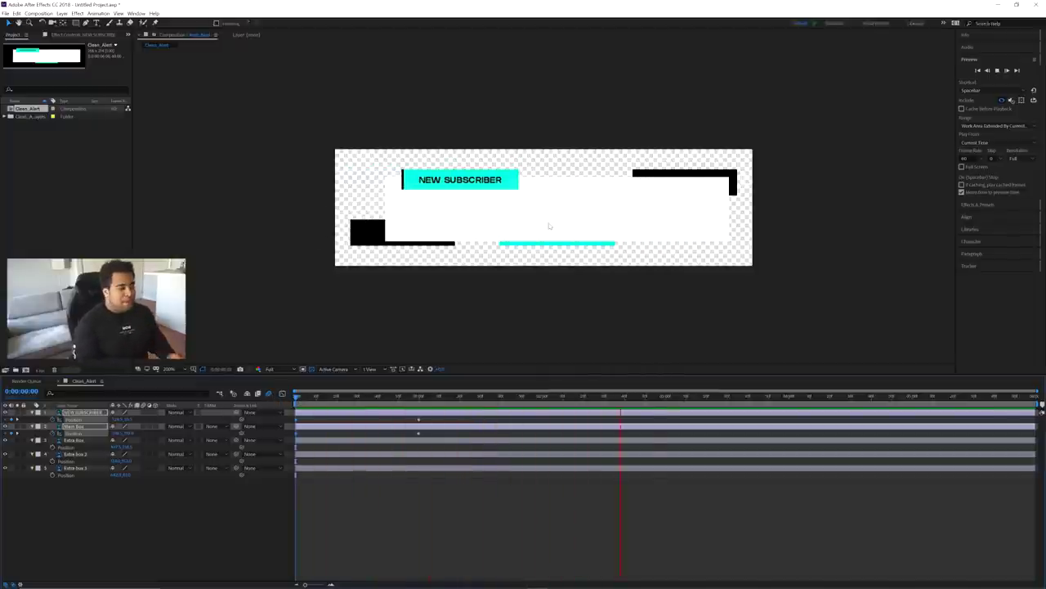
key("space")
Step: Apply Easy Ease to both Position keyframes of the Main Box layer
left_click(90, 427)
left_click_drag(433, 428, 291, 434)
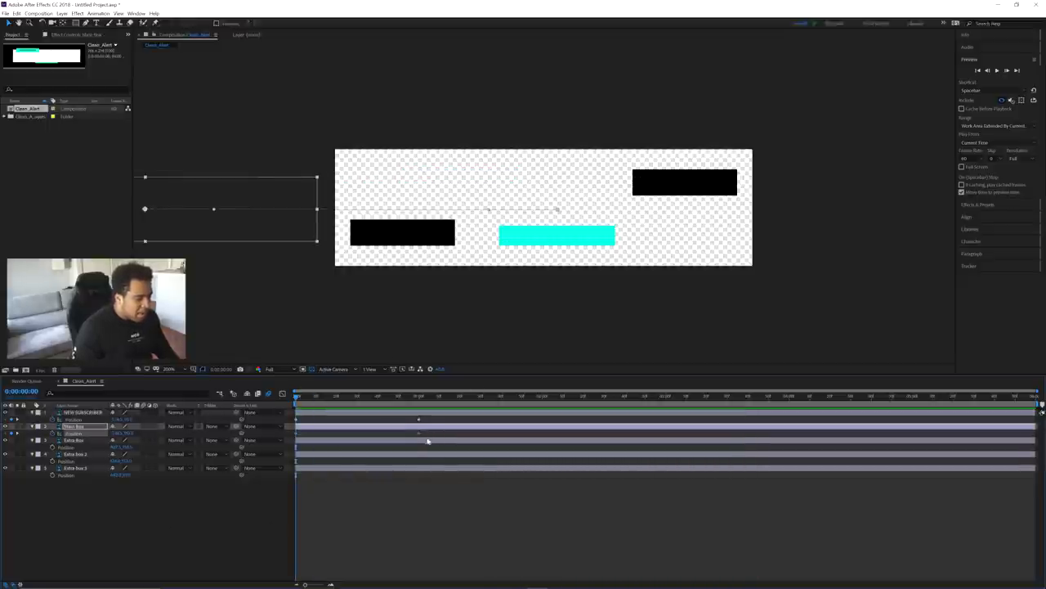
right_click(419, 434)
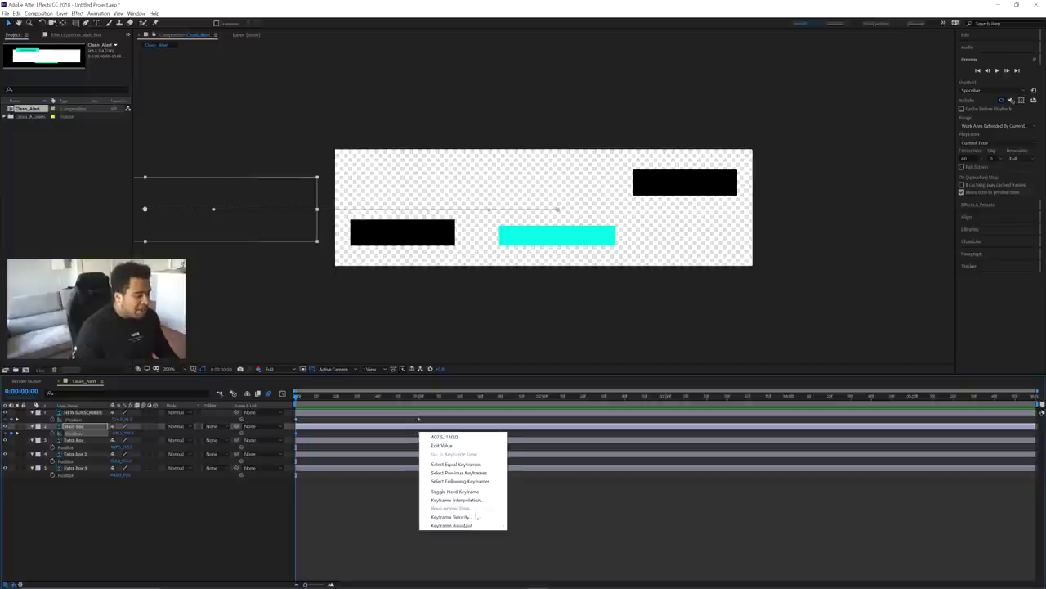
mouse_move(482, 524)
left_click(537, 474)
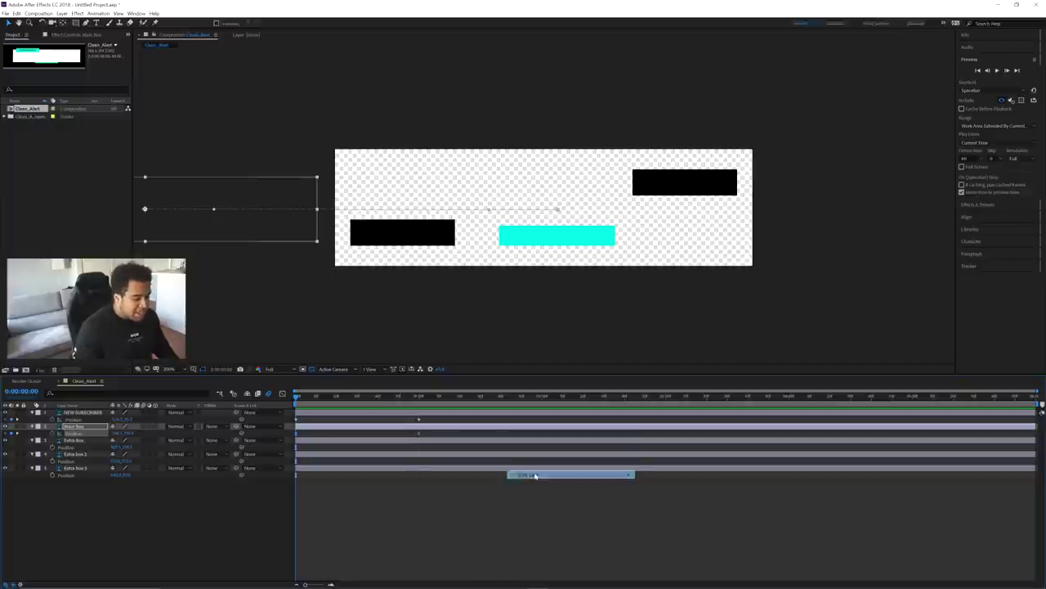
Step: Open the Graph Editor for the Main Box's Position and switch it to the value graph
left_click(283, 394)
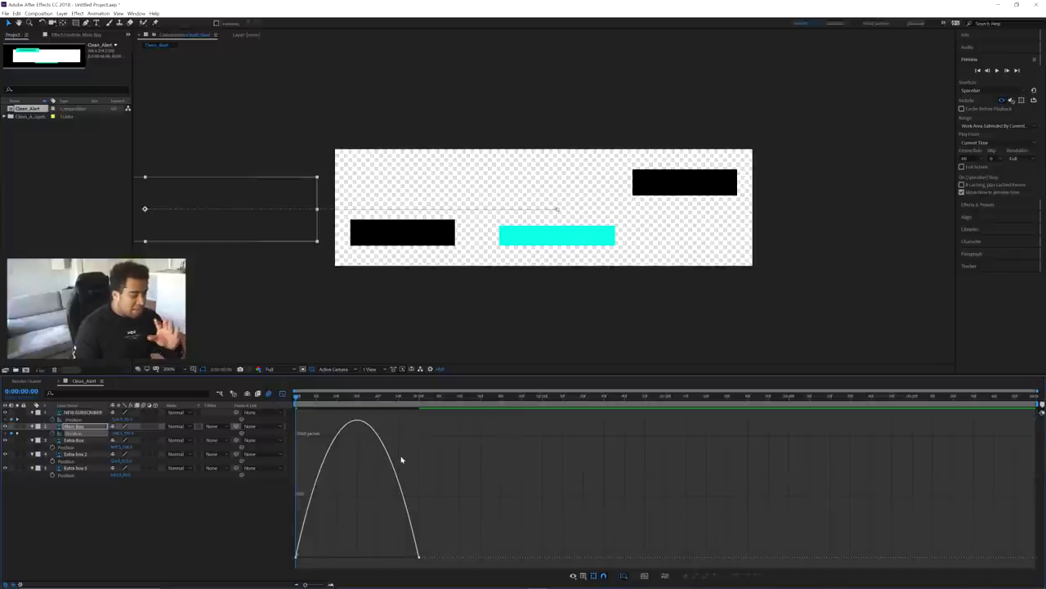
right_click(453, 439)
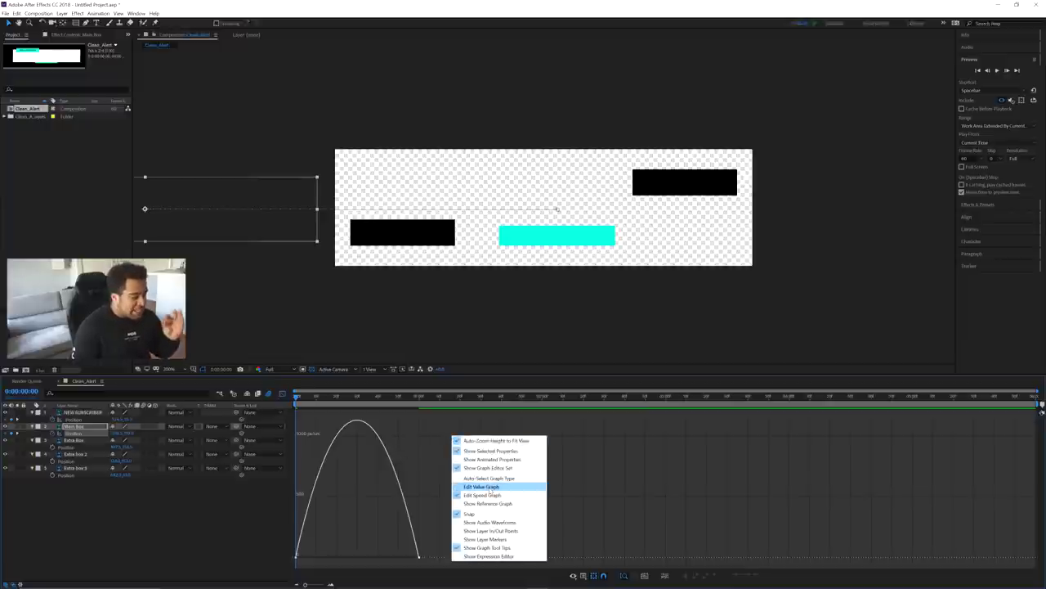
left_click(489, 489)
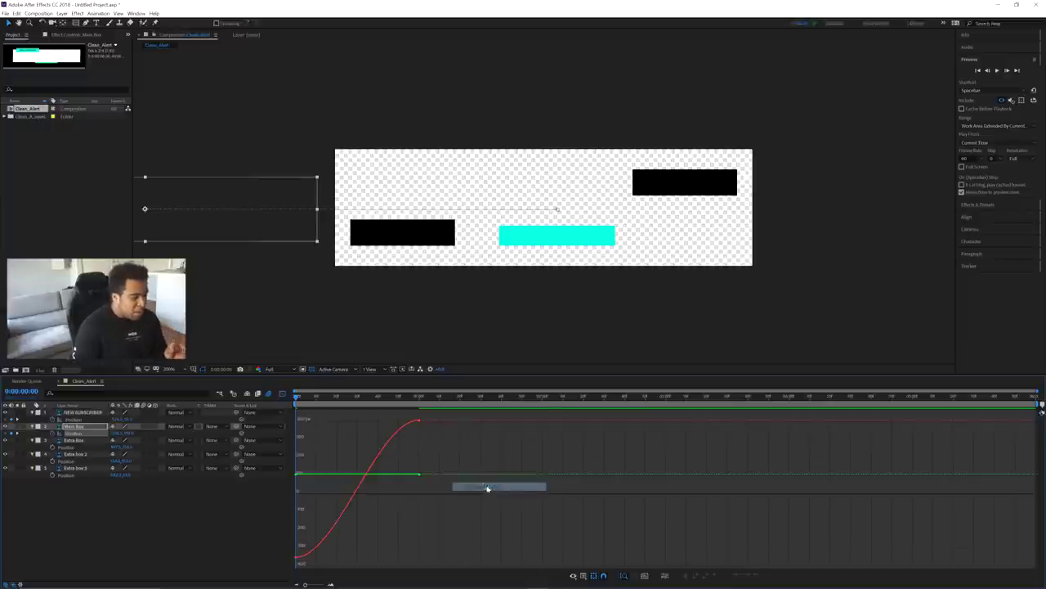
Step: Switch the Main Box Position curve to the speed graph and select both of its keyframes
right_click(463, 453)
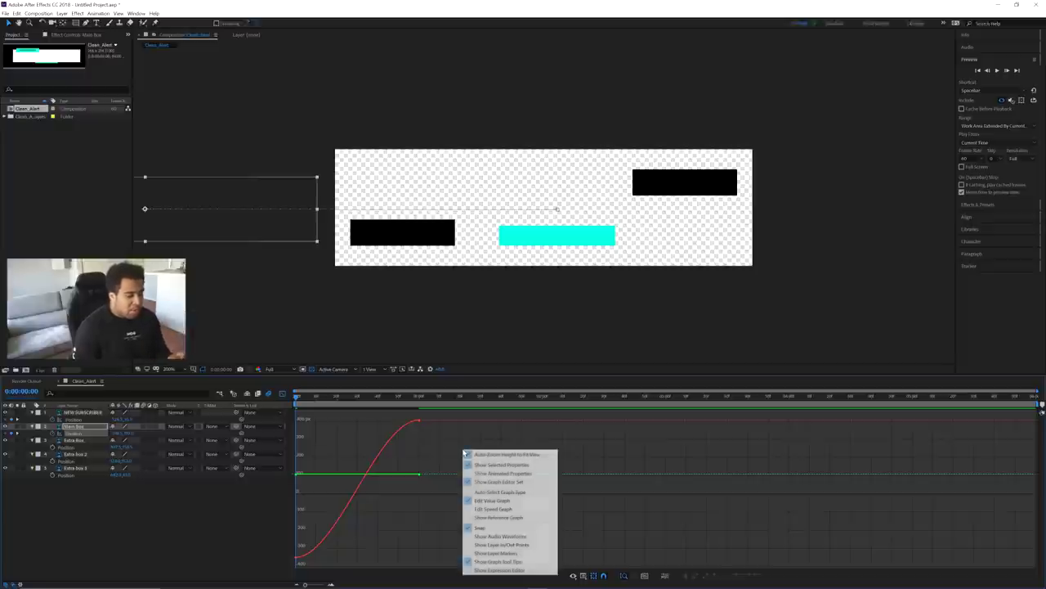
left_click(480, 509)
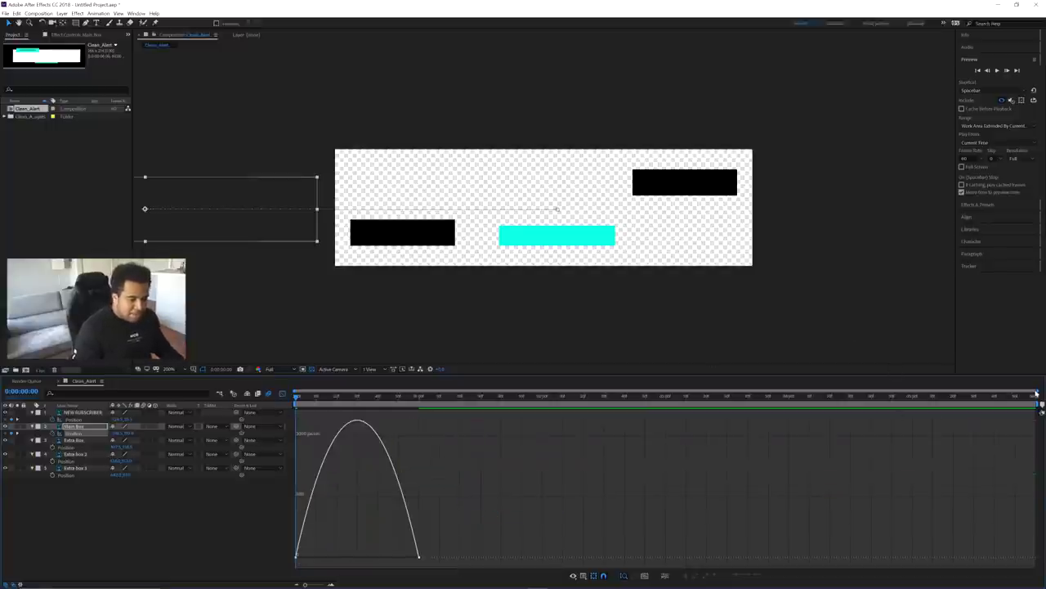
left_click_drag(305, 583, 318, 584)
left_click_drag(558, 531, 308, 546)
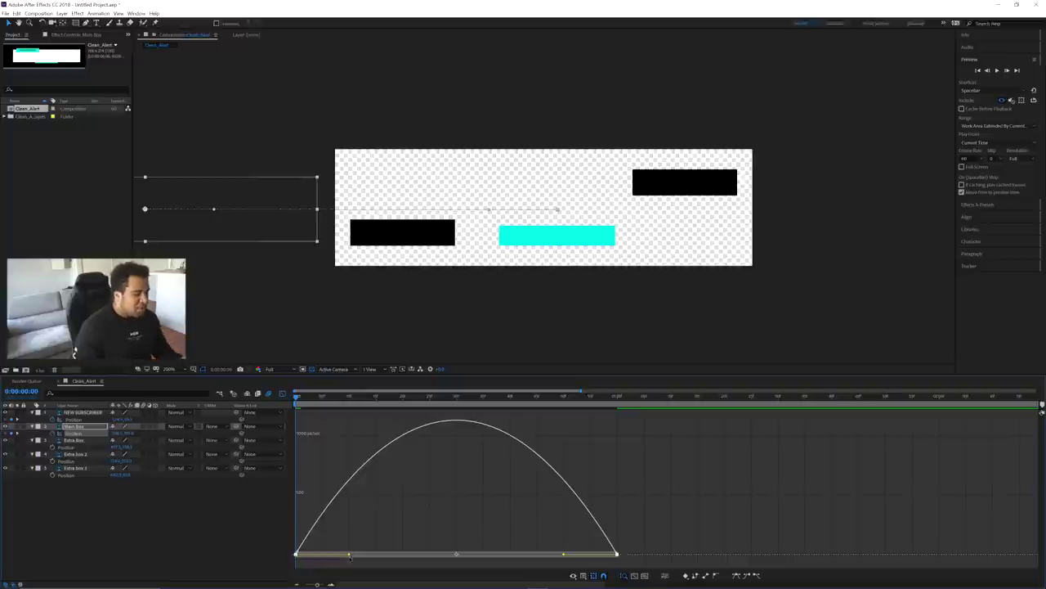
Step: Try extending the first Main Box keyframe's easing handle to the midpoint for a slow start, and scrub through the motion
left_click_drag(397, 556, 464, 557)
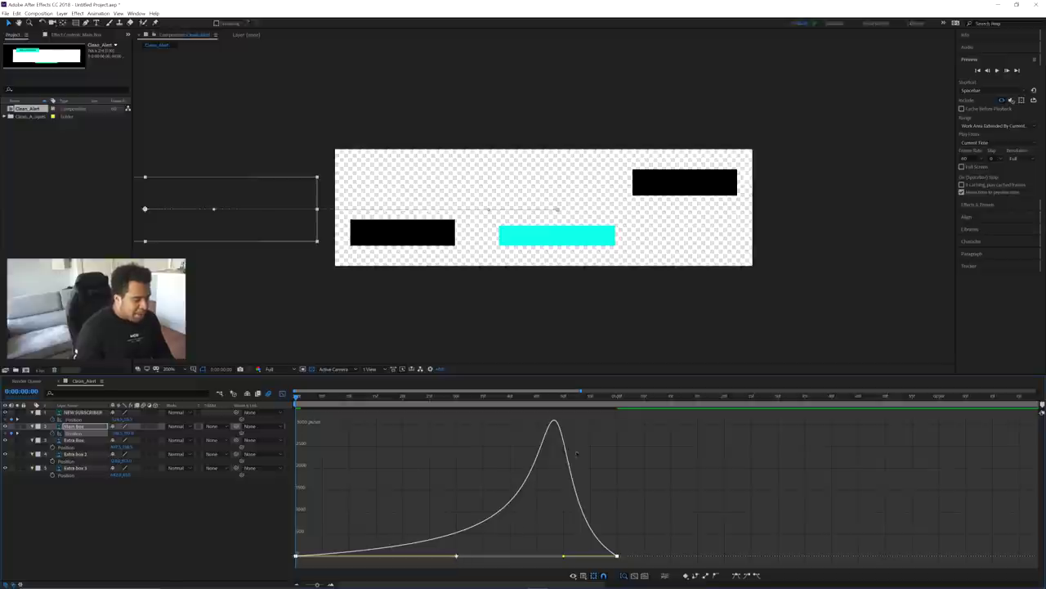
left_click_drag(296, 398, 617, 406)
key("Home")
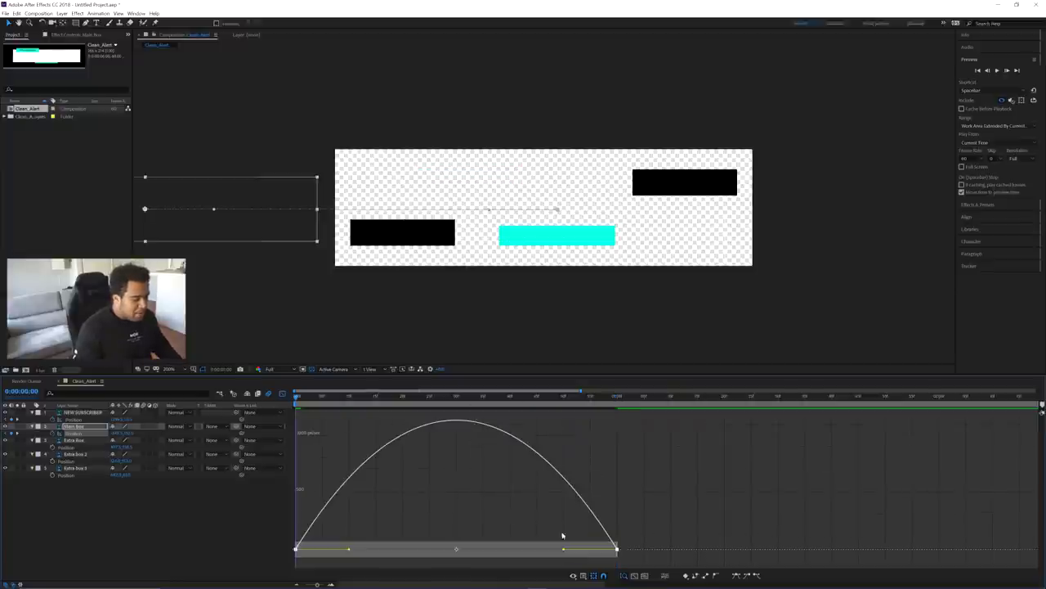
Step: Try extending the last Main Box keyframe's easing handle back to the midpoint for a slow finish, and scrub through the motion
left_click_drag(563, 550, 453, 548)
key("ctrl+z")
left_click_drag(565, 551, 456, 556)
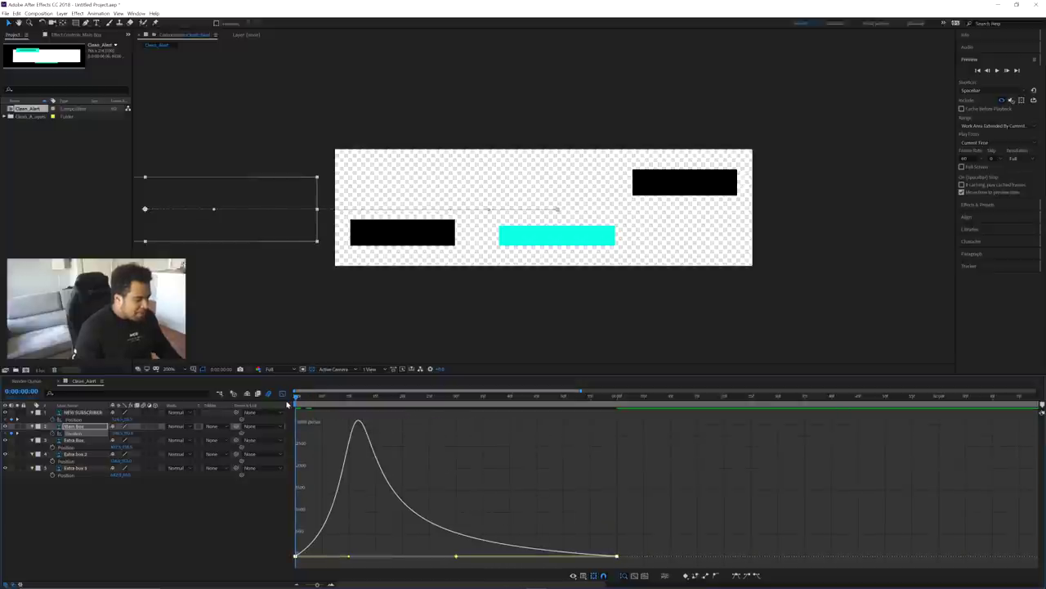
left_click_drag(296, 398, 608, 449)
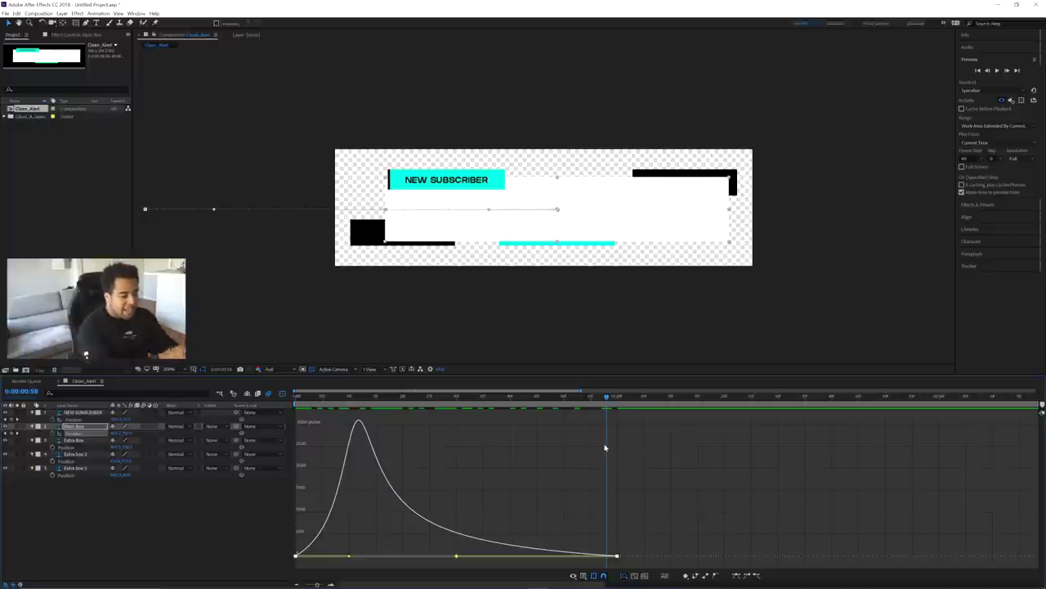
key("Home")
key("F9")
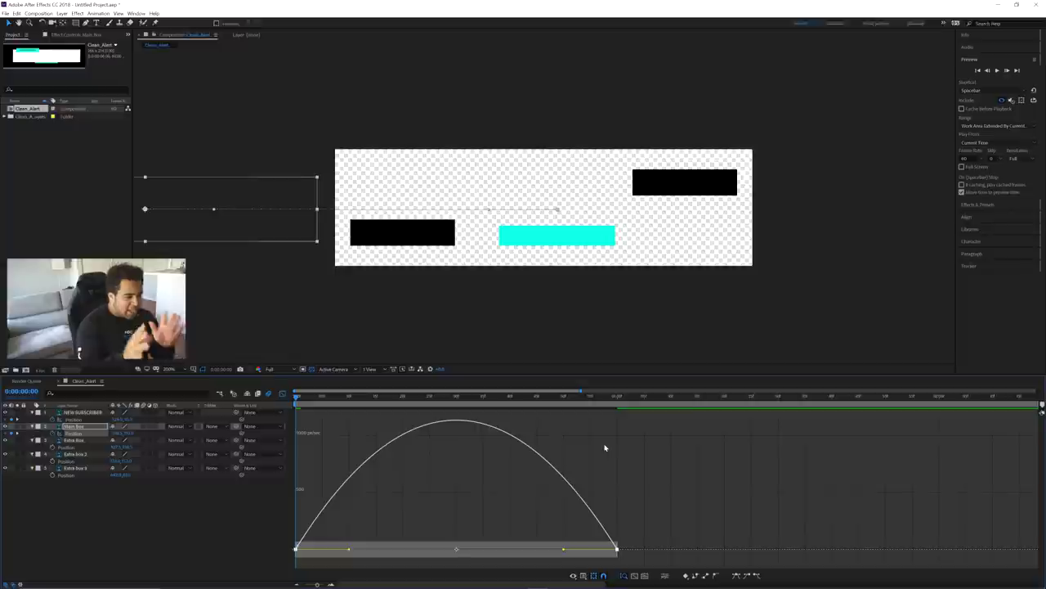
Step: Pull both Main Box easing handles toward the middle to form a sharp central speed peak, close the Graph Editor and preview the motion
left_click_drag(349, 552, 426, 555)
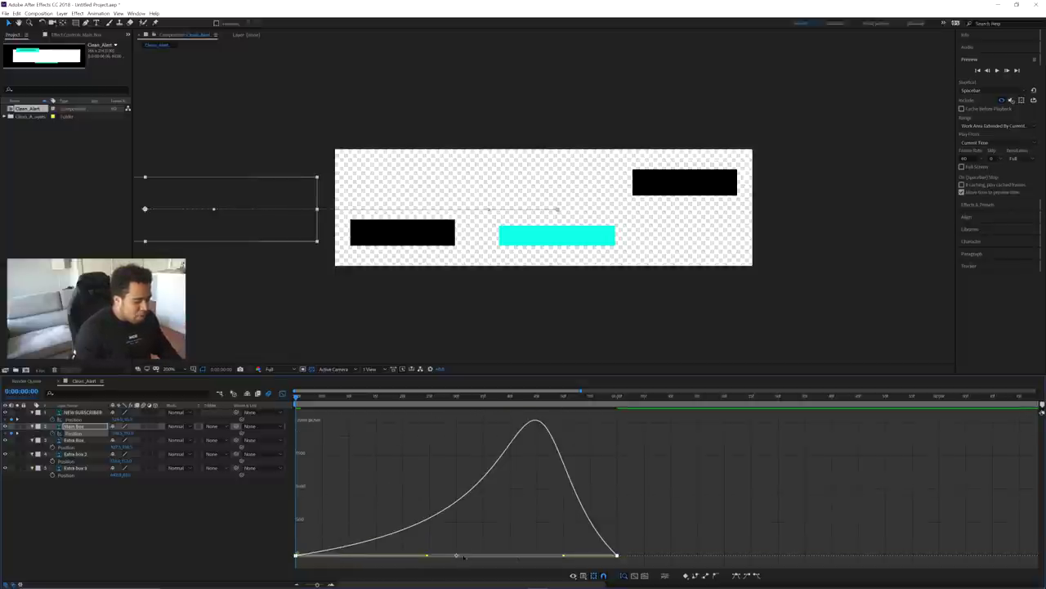
left_click_drag(563, 555, 478, 556)
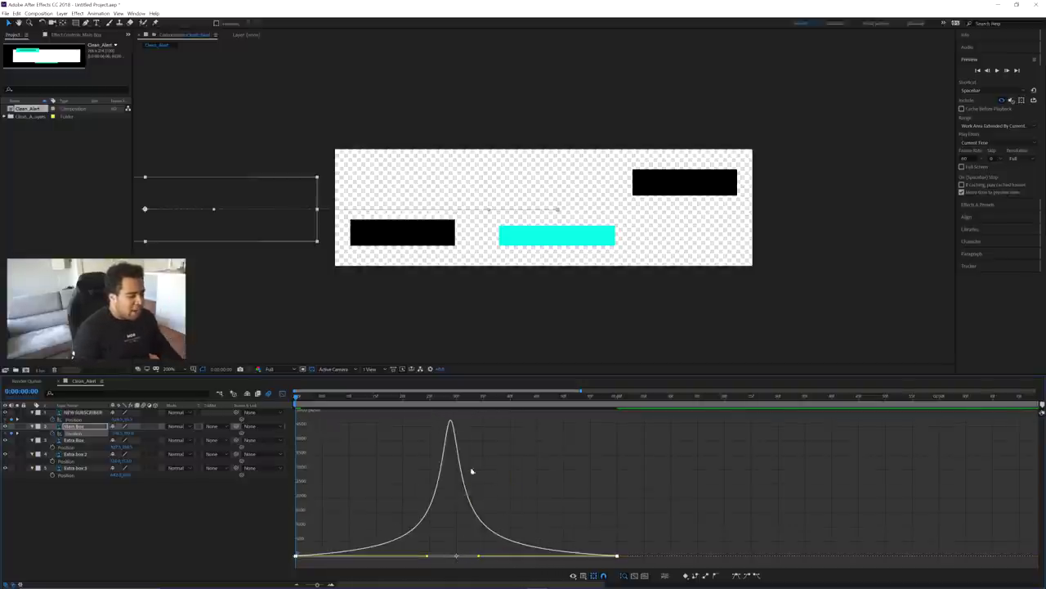
left_click(283, 394)
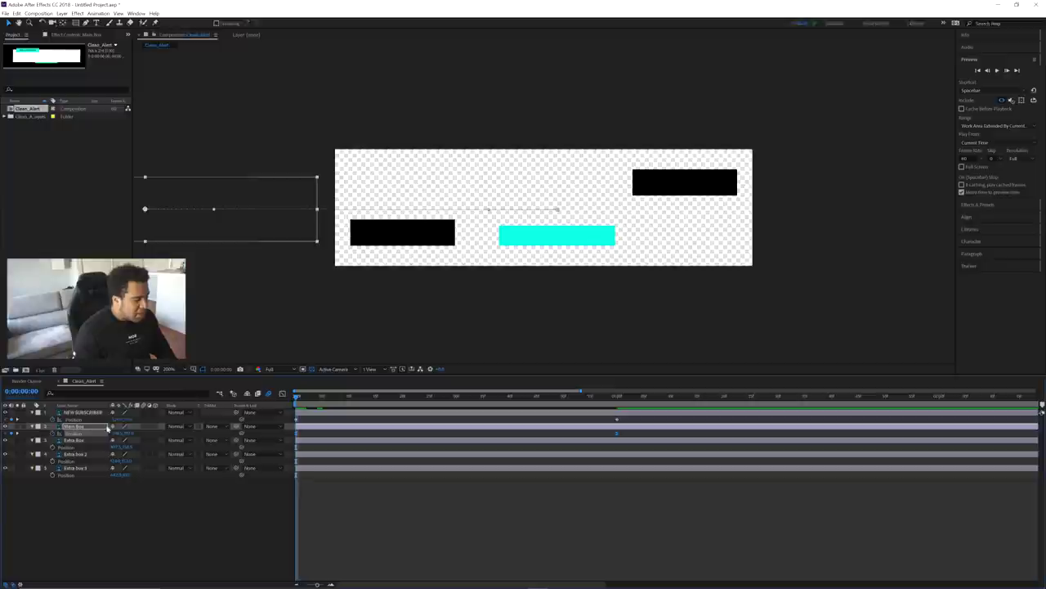
key("space")
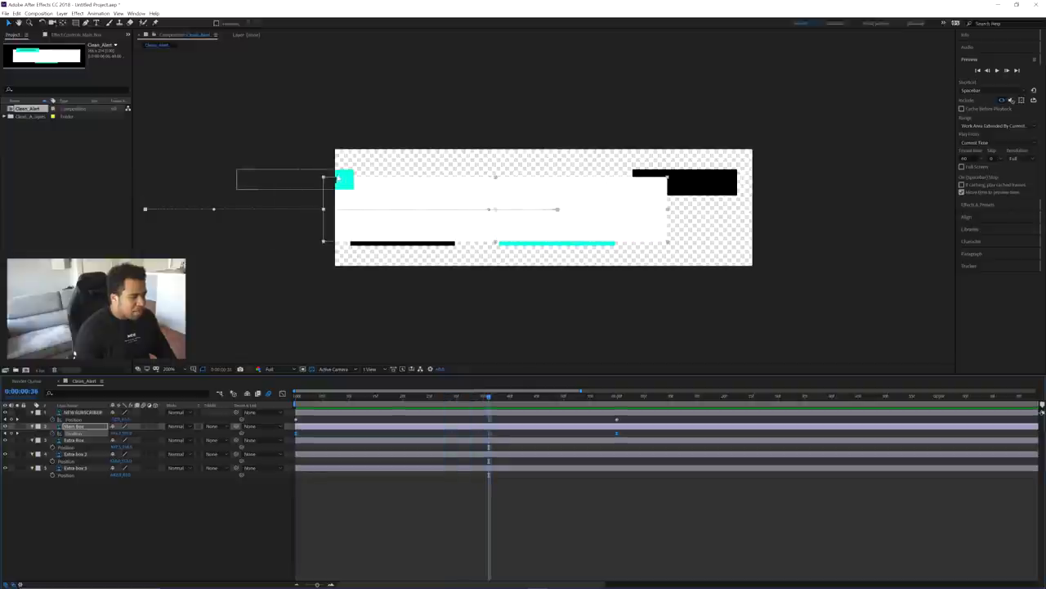
left_click_drag(493, 396, 532, 397)
Step: Apply Easy Ease to both Position keyframes of the NEW SUBSCRIBER layer
left_click(316, 418)
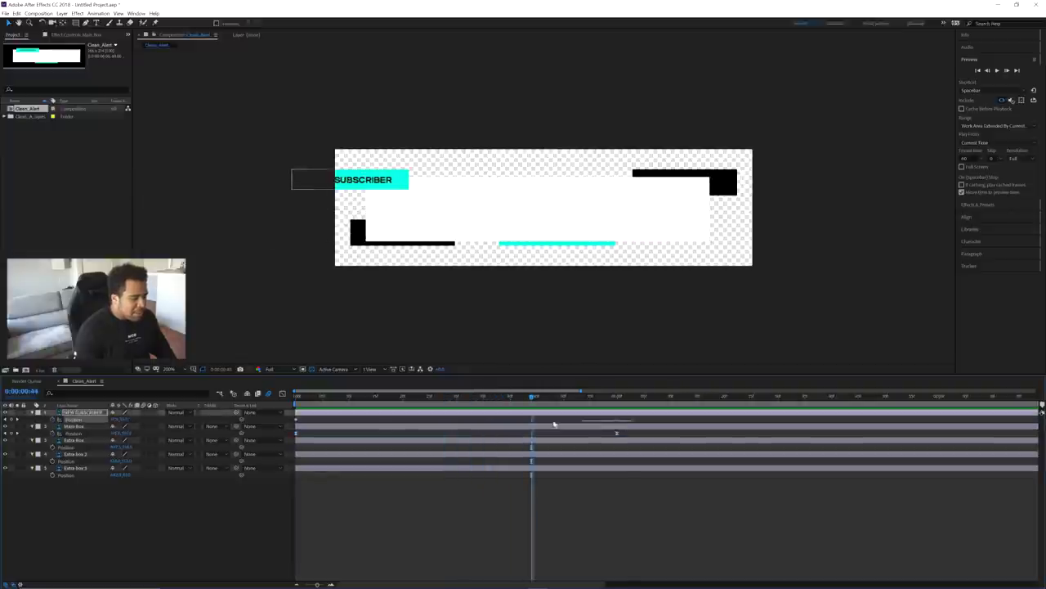
left_click(617, 420)
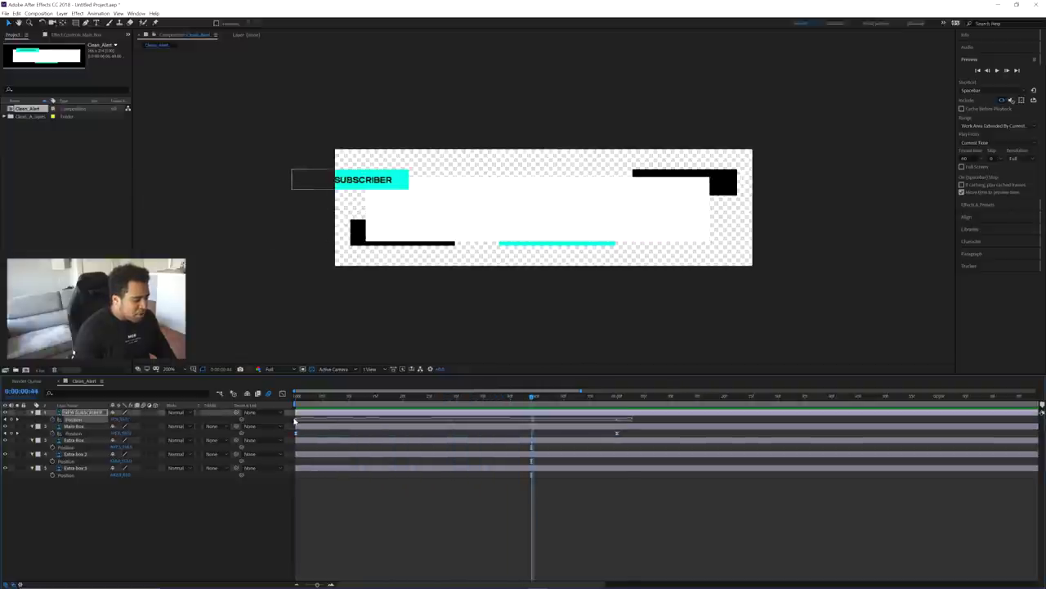
right_click(617, 423)
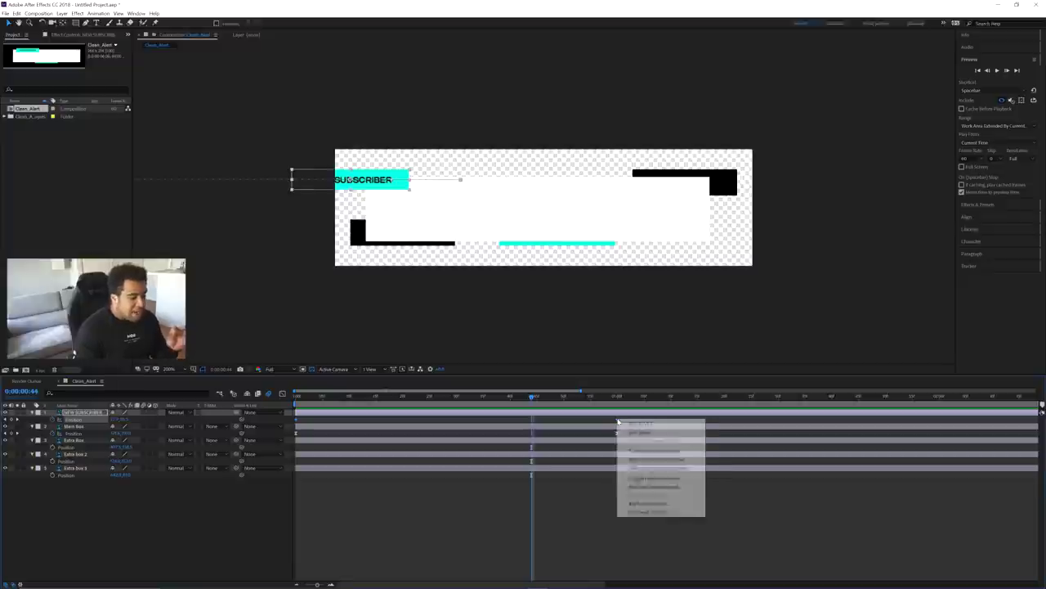
mouse_move(645, 513)
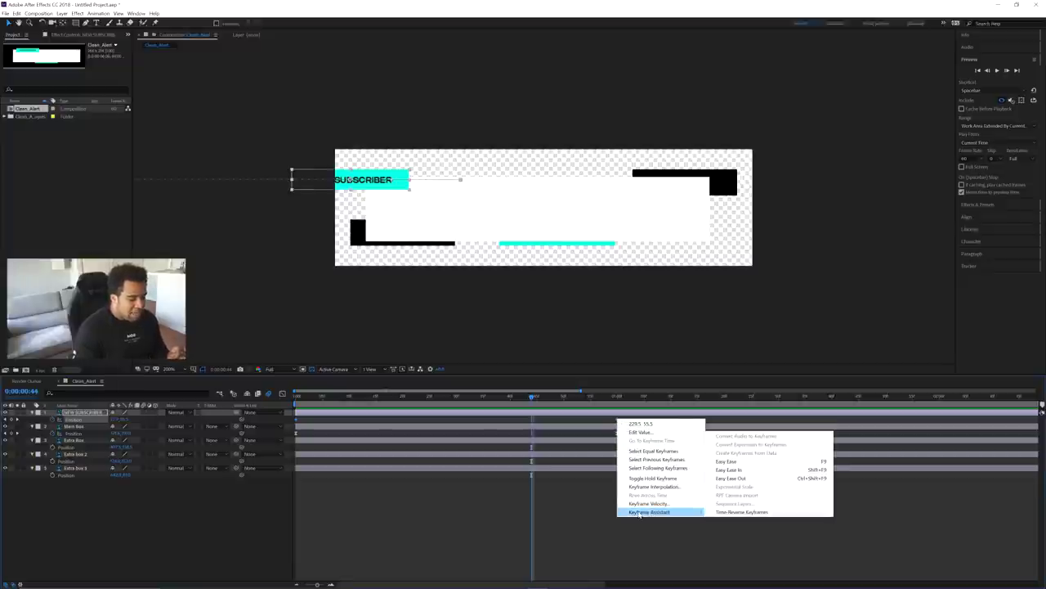
left_click(732, 461)
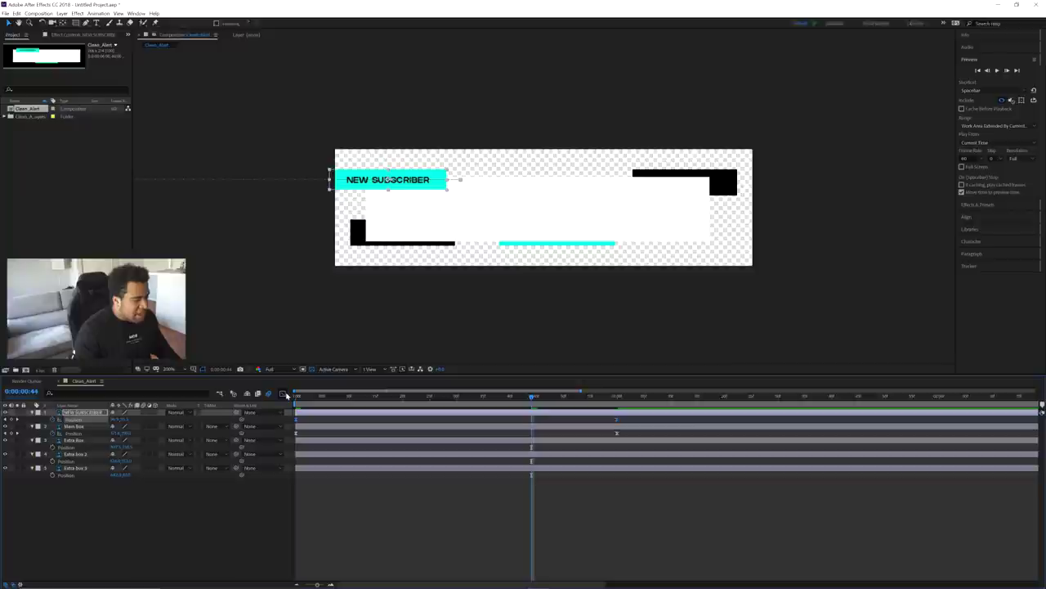
Step: In the Graph Editor, pull both NEW SUBSCRIBER easing handles toward the middle to form a central speed peak, and return to the layer view
left_click(282, 393)
left_click_drag(724, 489, 567, 556)
left_click(520, 556)
mouse_move(495, 554)
left_mouse_down()
mouse_move(634, 561)
mouse_move(506, 556)
left_mouse_up()
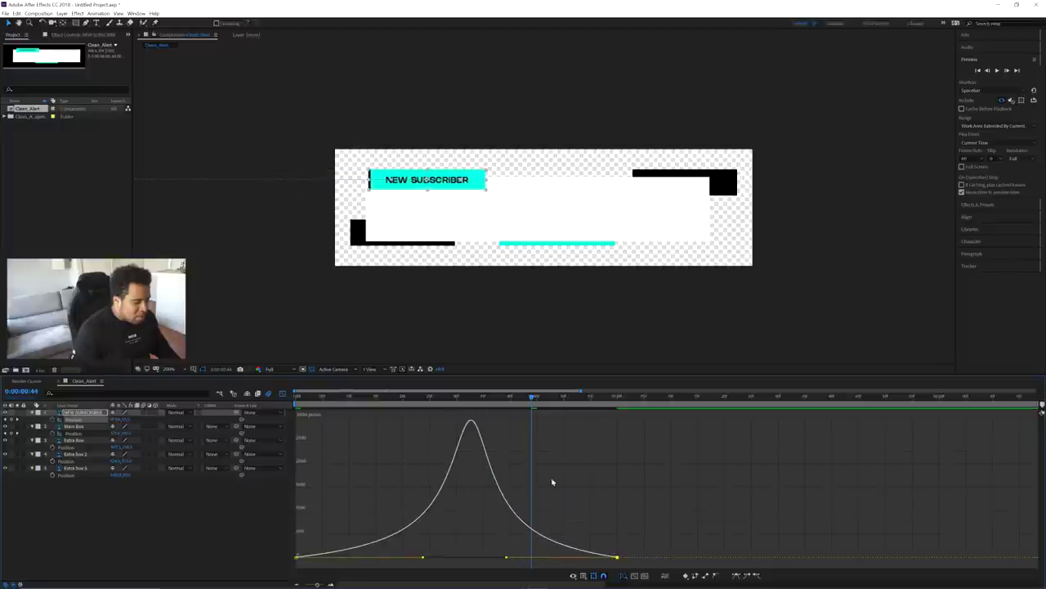
left_click(282, 393)
Step: Play back the composition from the start to preview the eased slide-in of both layers
key("Home")
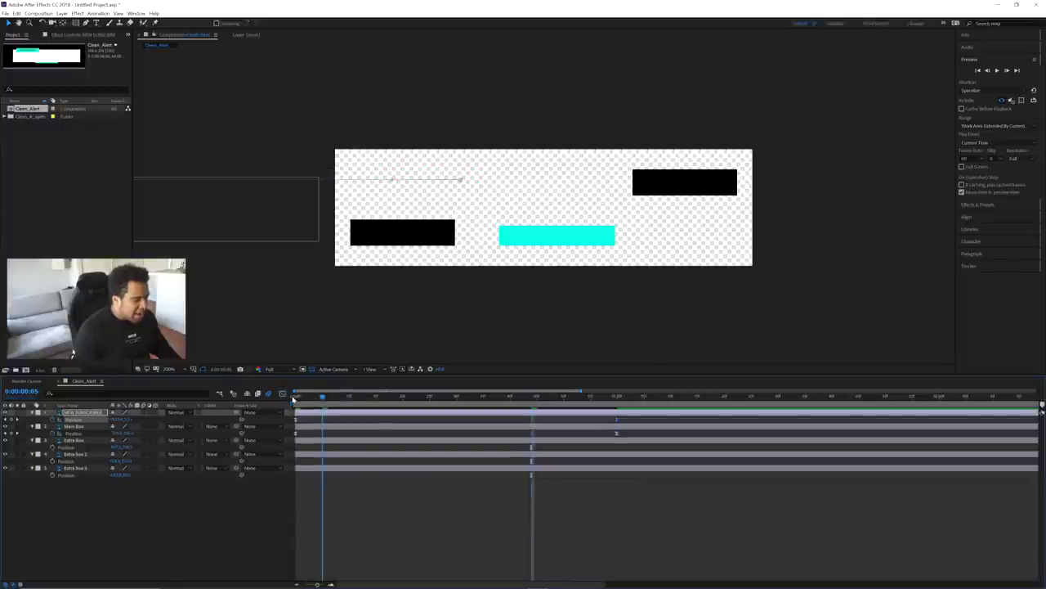
key("space")
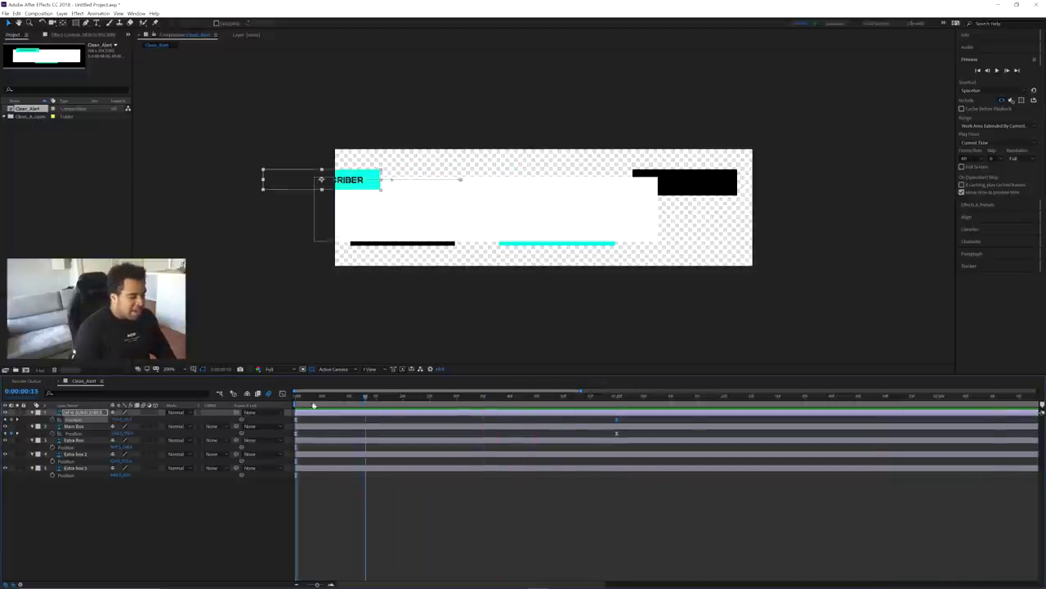
key("space")
Step: Try the last NEW SUBSCRIBER Position keyframe at 0:00:00:45, and move it out to 0:00:01:14 instead
left_click_drag(296, 398, 540, 406)
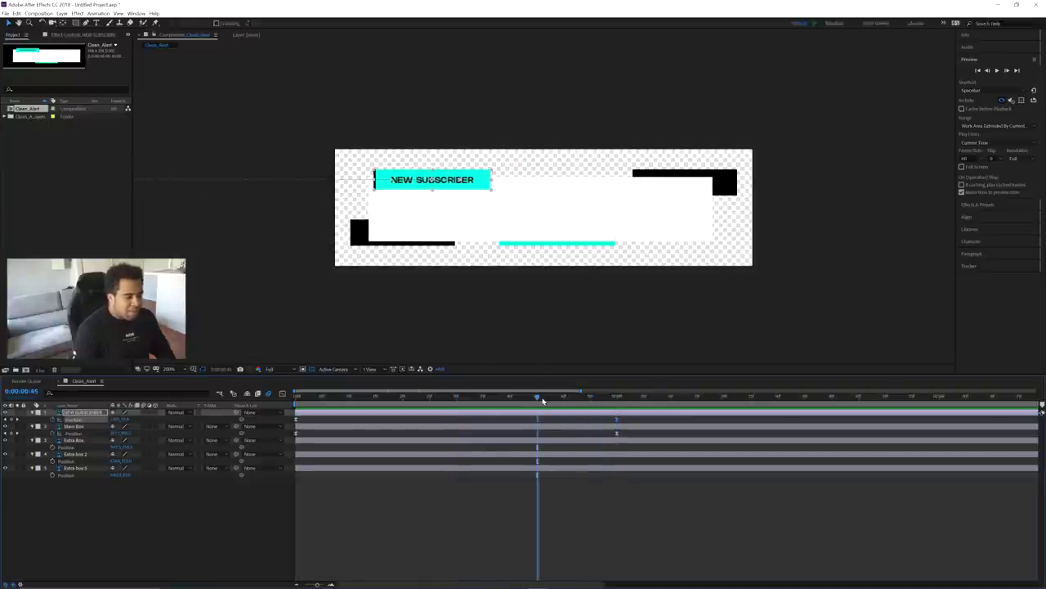
left_click(71, 415)
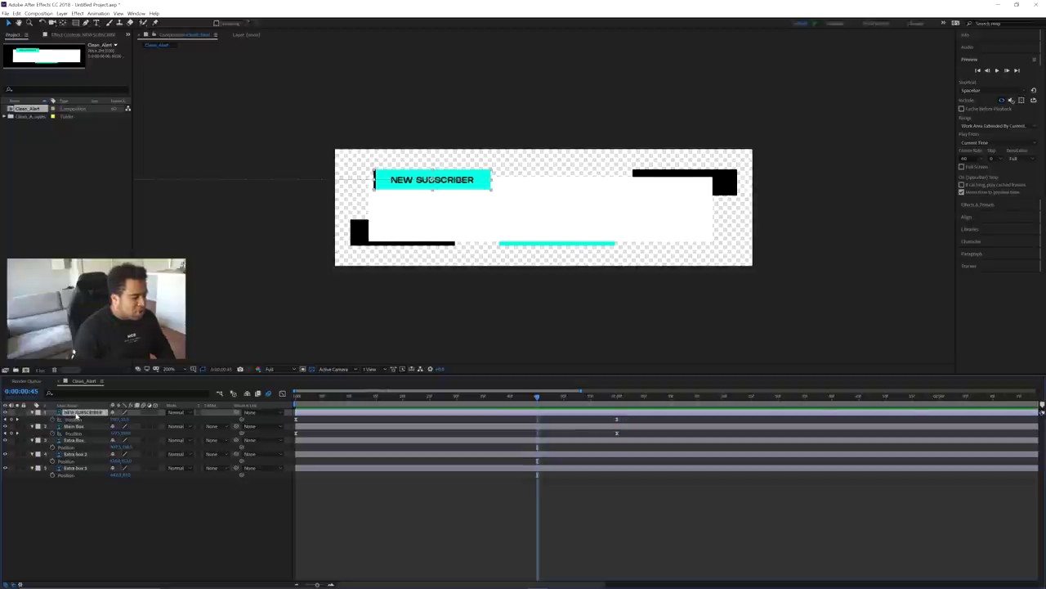
left_click_drag(617, 421, 538, 424)
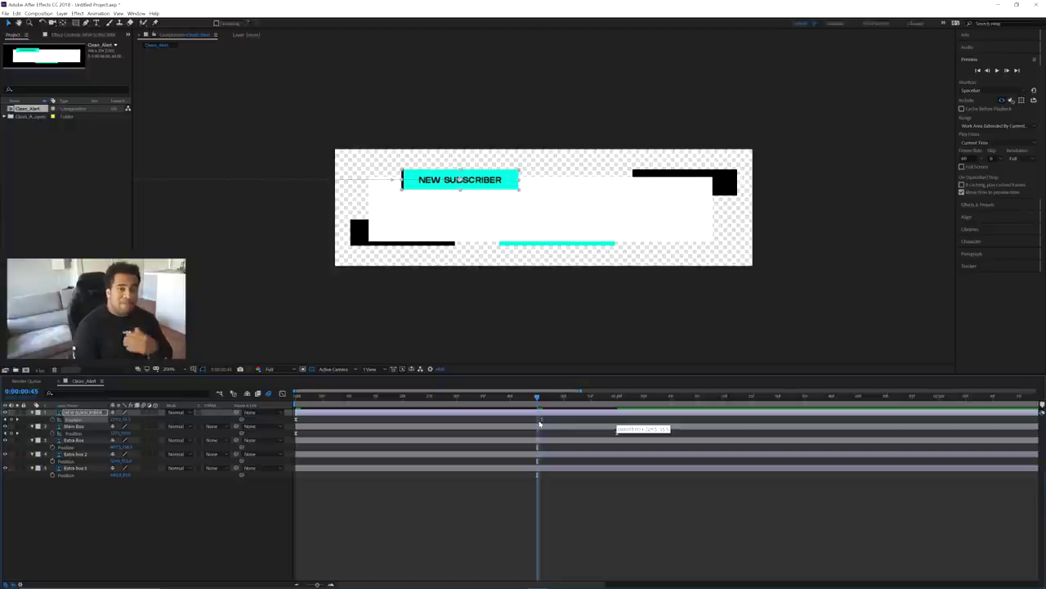
left_click_drag(540, 422, 617, 423)
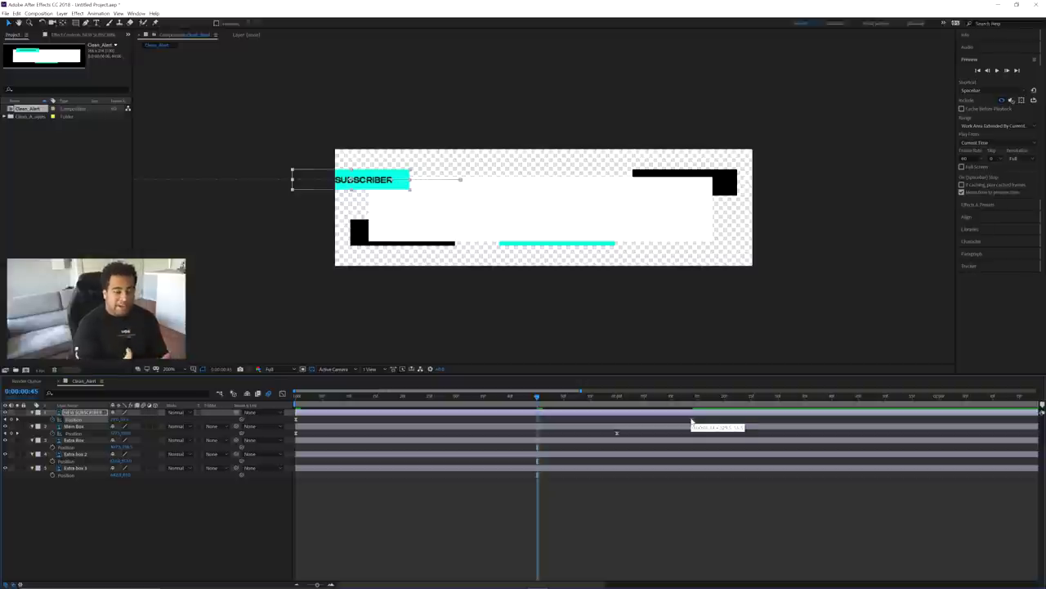
Step: Play back and scrub the timeline between 0:00:00:53 and 0:00:01:14 to check the delayed NEW SUBSCRIBER arrival
left_click(488, 396)
key("space")
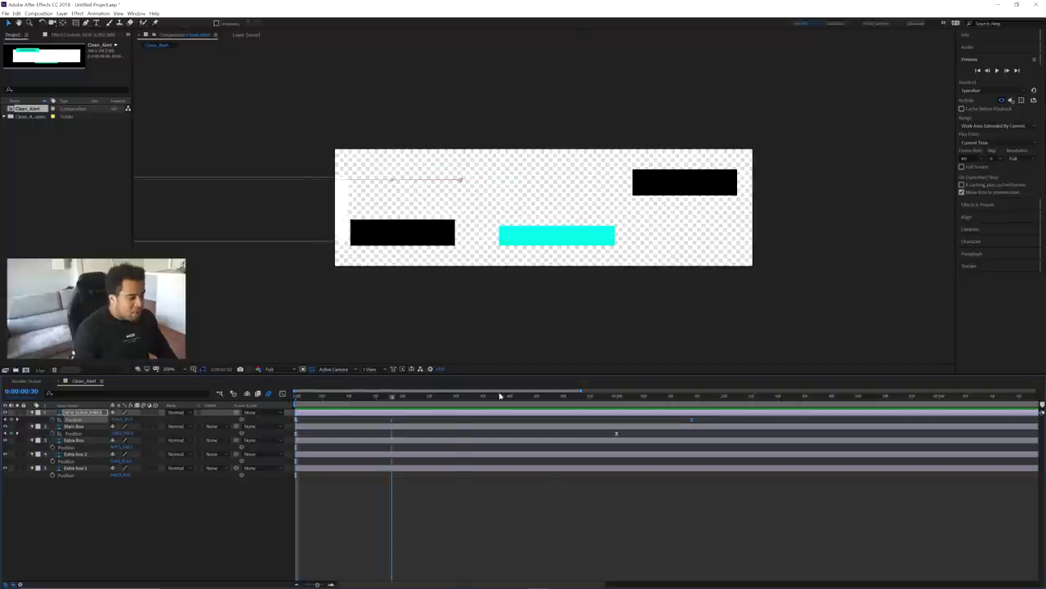
key("space")
left_click_drag(594, 398, 692, 399)
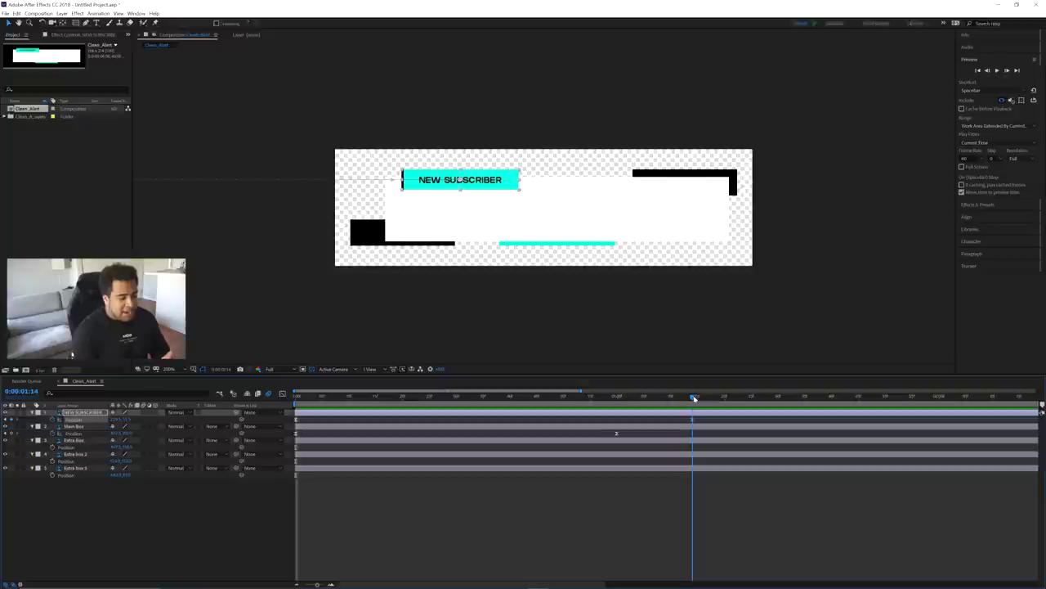
left_click_drag(692, 398, 581, 398)
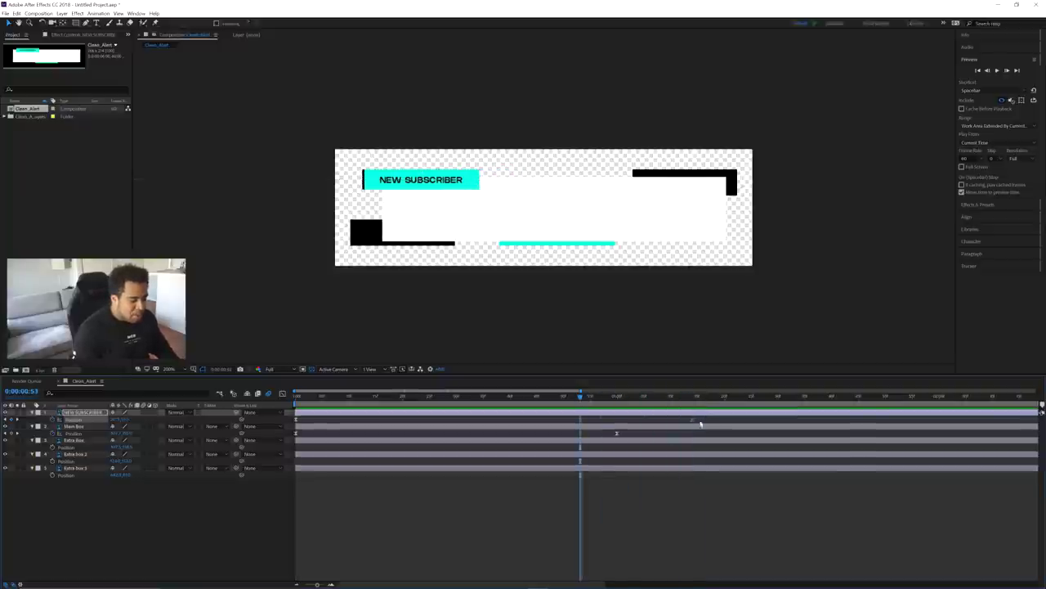
Step: Shift the last Position keyframes of NEW SUBSCRIBER and Main Box earlier together, with NEW SUBSCRIBER's at 0:00:01:00, and preview the staggered slide-in
left_click_drag(634, 435, 607, 438)
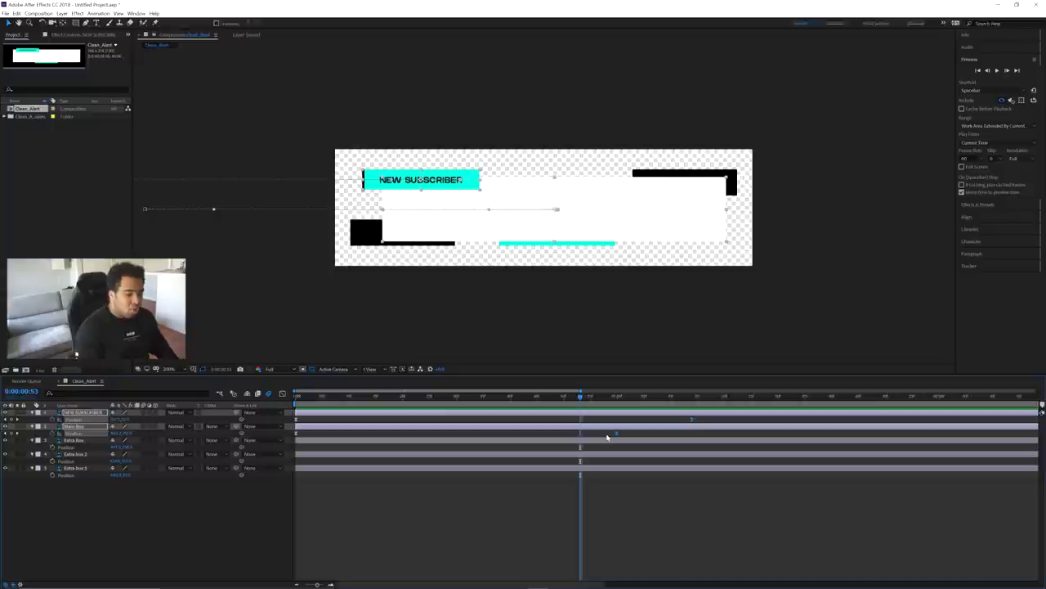
left_click_drag(692, 421, 616, 420)
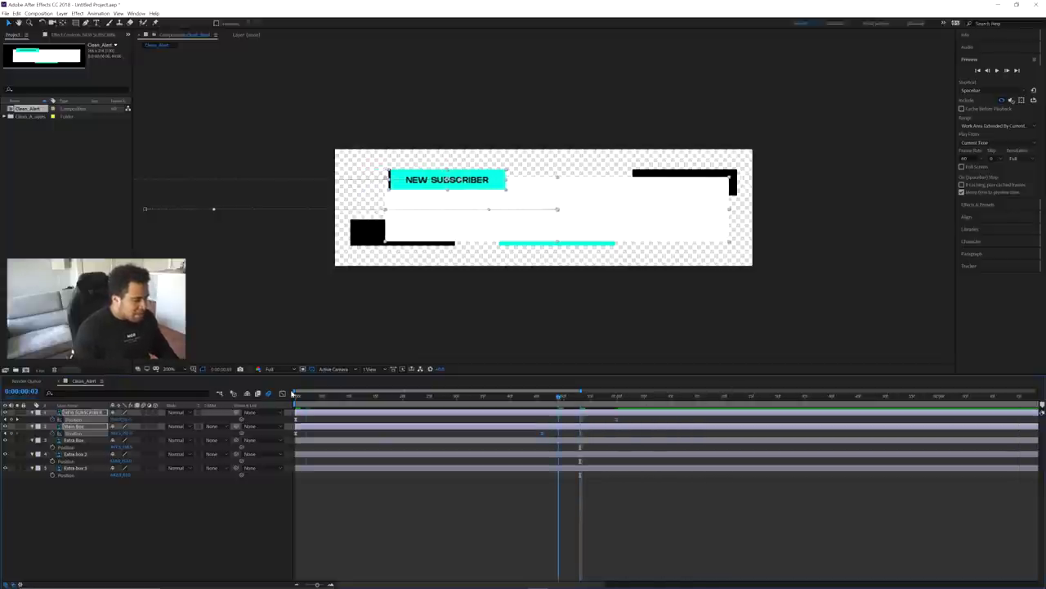
key("Home")
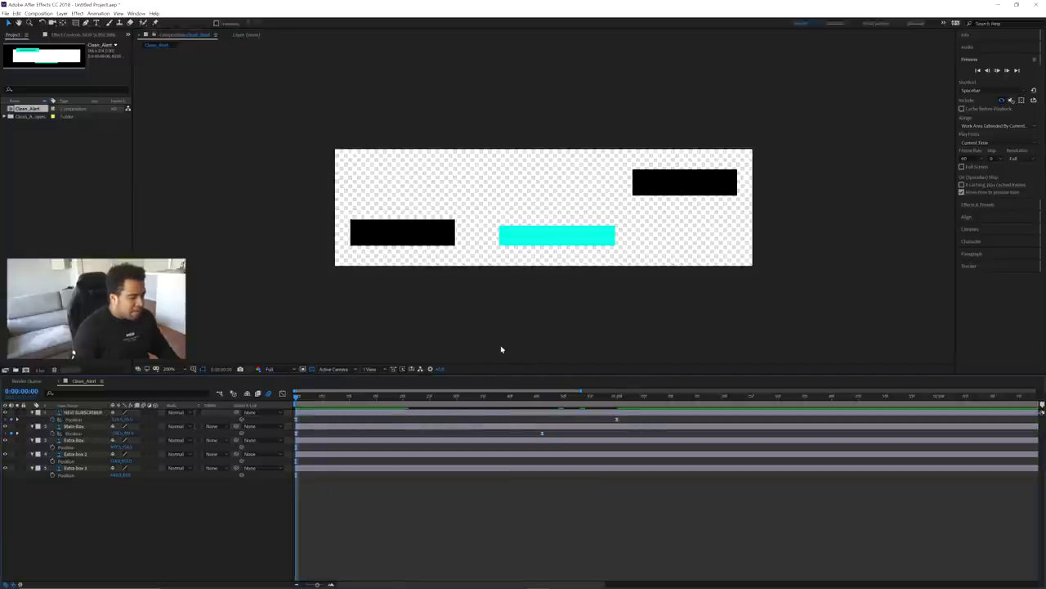
key("space")
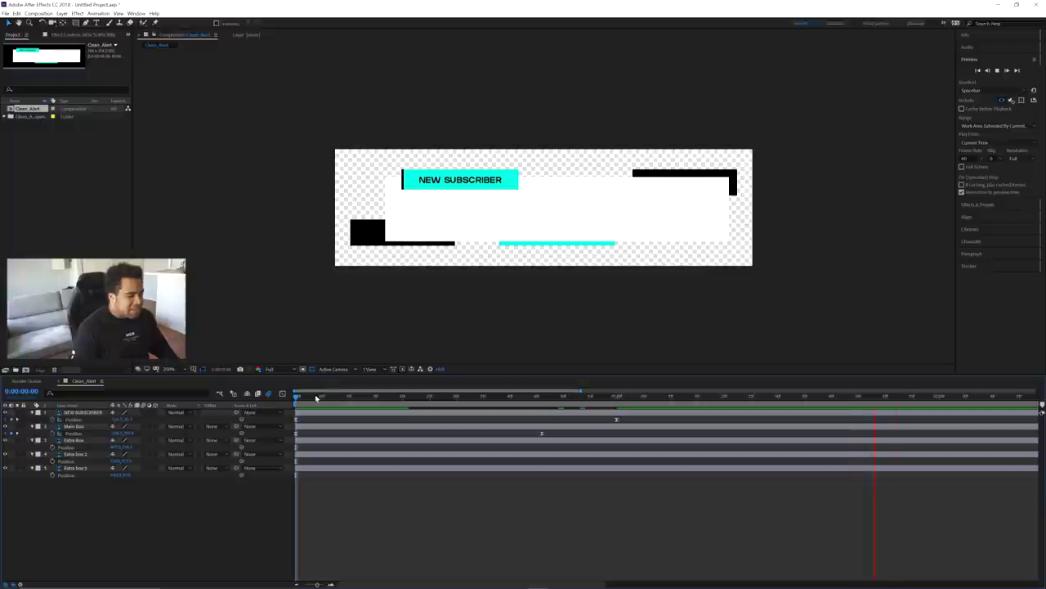
key("space")
key("space")
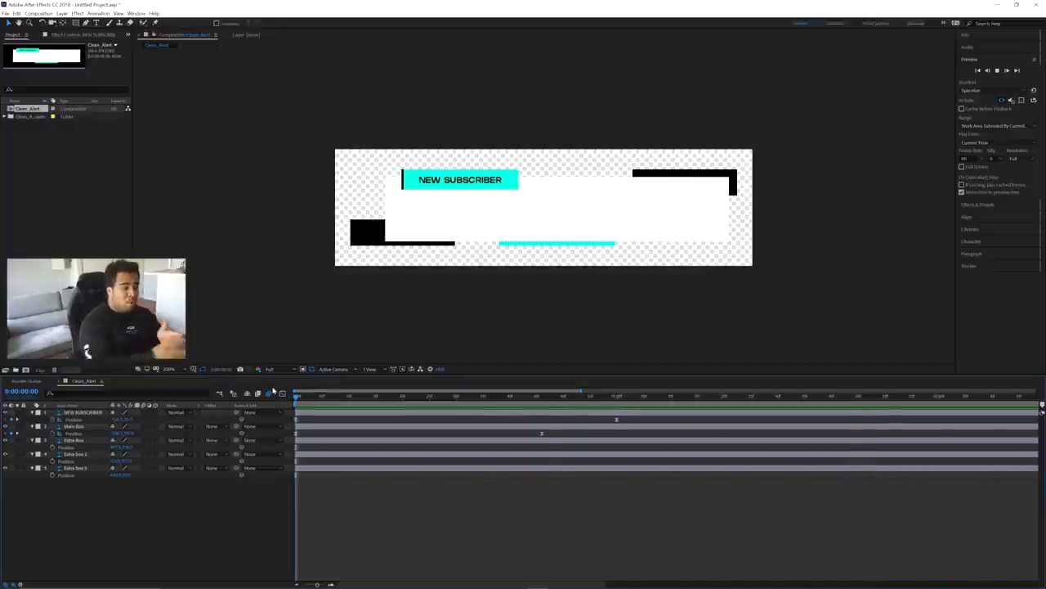
key("space")
left_click_drag(298, 396, 489, 360)
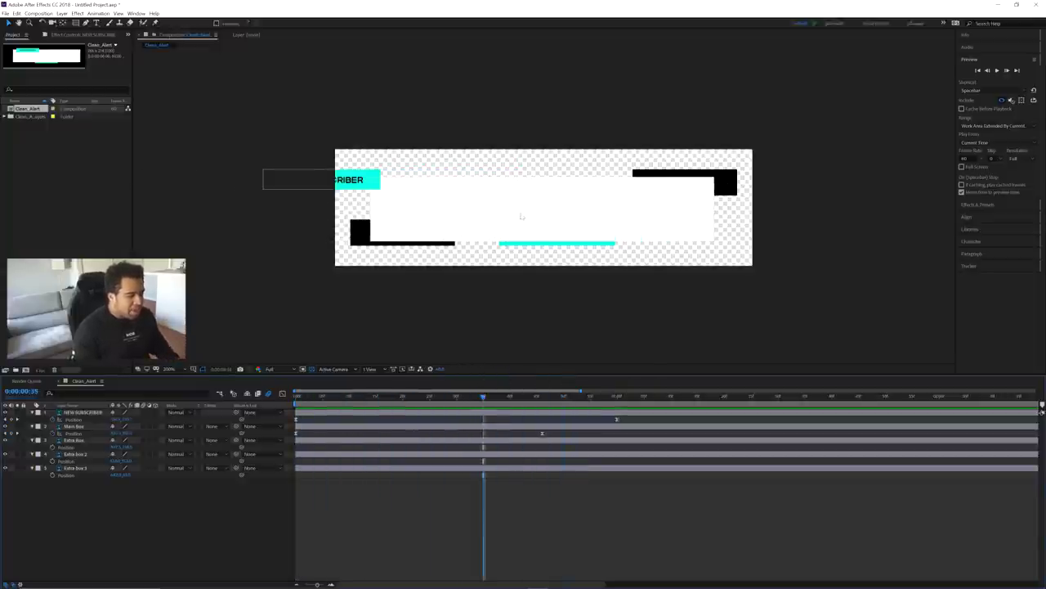
Step: Add a Position keyframe to the Extra Box layer at 0:00:01:00 and return to the start of the timeline
left_click(76, 440)
left_click_drag(491, 398, 619, 402)
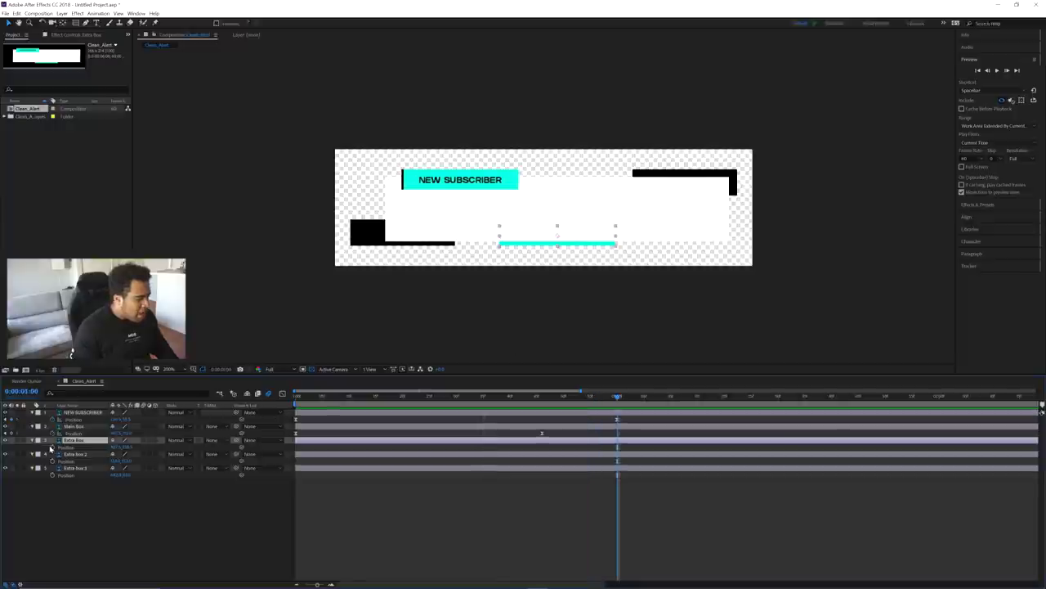
key("Home")
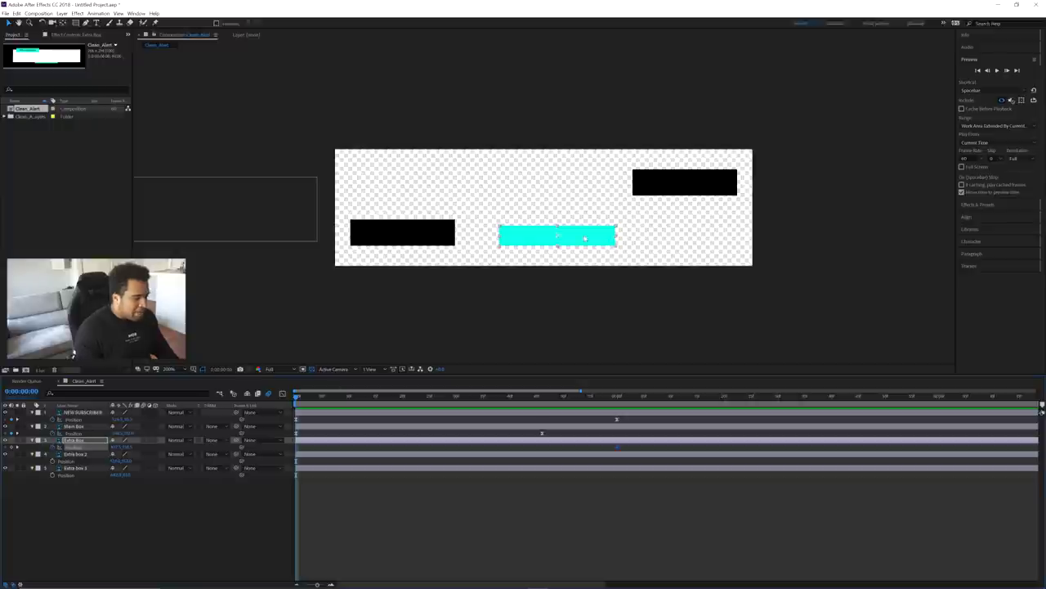
Step: Move the Extra Box off the canvas's left side at 0:00:00:00 and preview its slide-in
left_click_drag(591, 234, 283, 253)
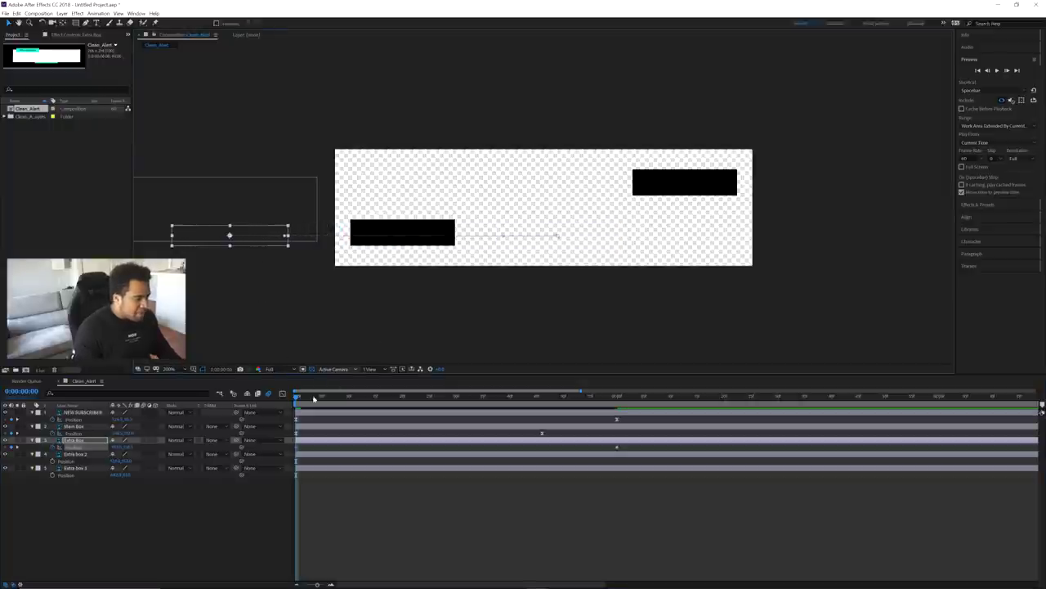
left_click(371, 396)
key("space")
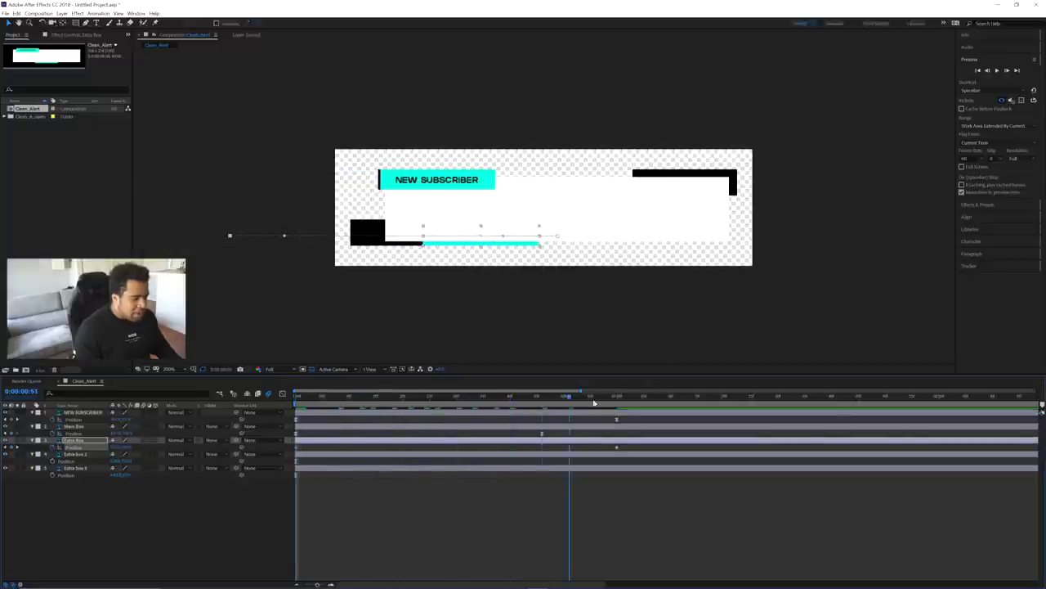
left_click(298, 395)
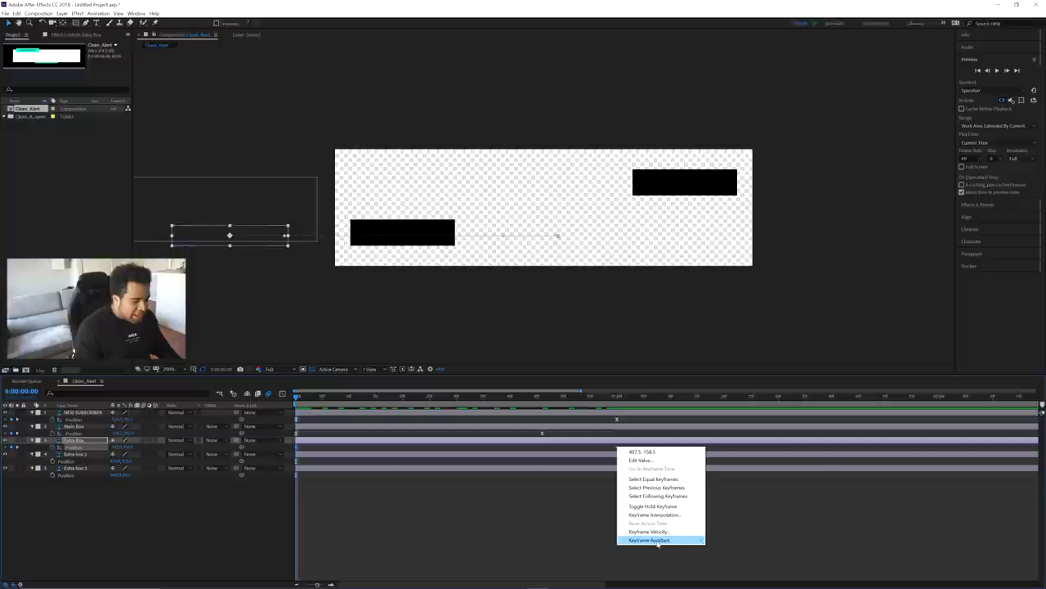
Step: Apply Easy Ease to the Extra Box Position keyframes, pull both speed-graph influences inward for a steep mid-move peak, and play the result
mouse_move(654, 539)
left_click(752, 496)
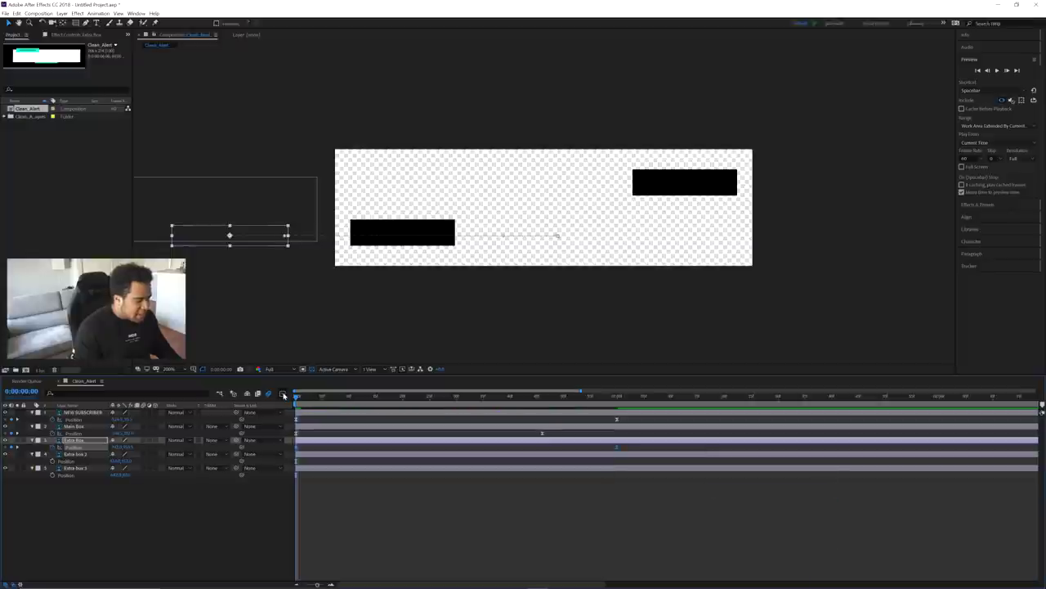
key("shift+F3")
left_click_drag(654, 502, 423, 555)
left_click_drag(564, 556, 500, 558)
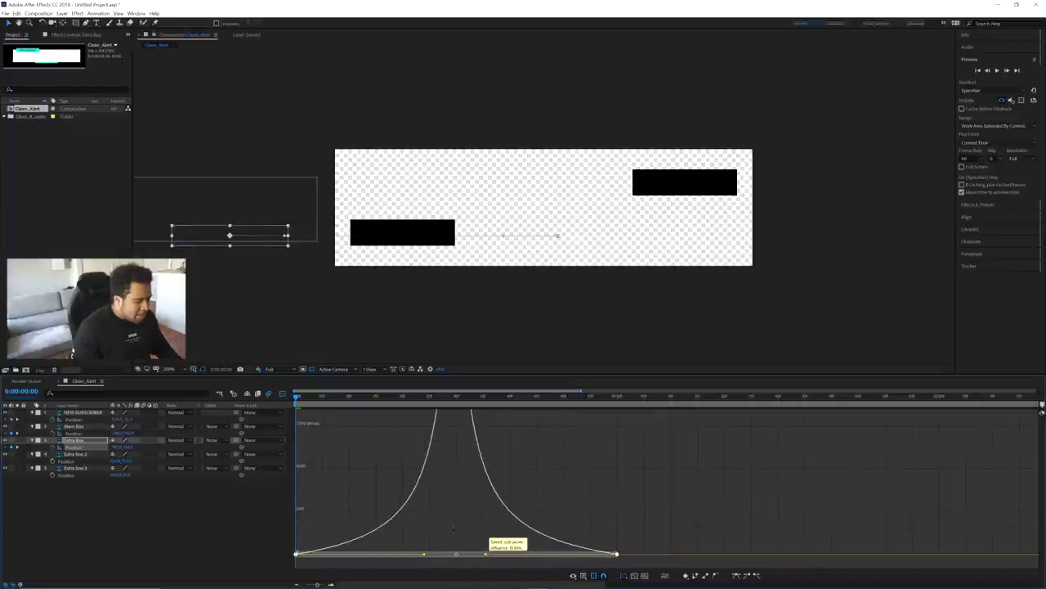
left_click(281, 394)
key("space")
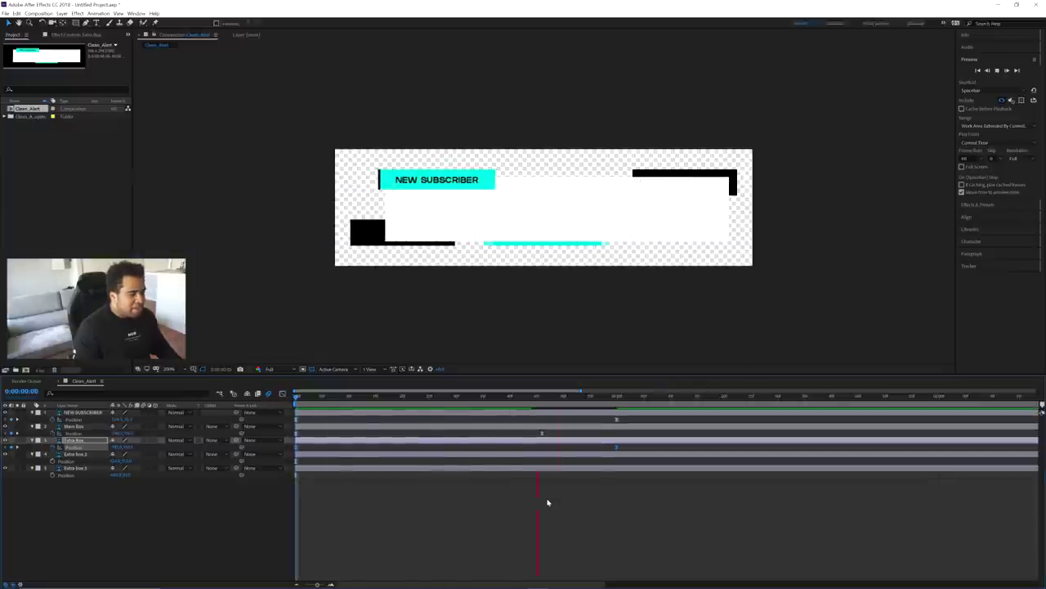
Step: Shift both Extra Box Position keyframes later, to 0:00:00:15 and 0:00:01:15, and preview from the start
left_click_drag(319, 397, 601, 396)
left_click_drag(637, 449, 706, 450)
left_click(586, 397)
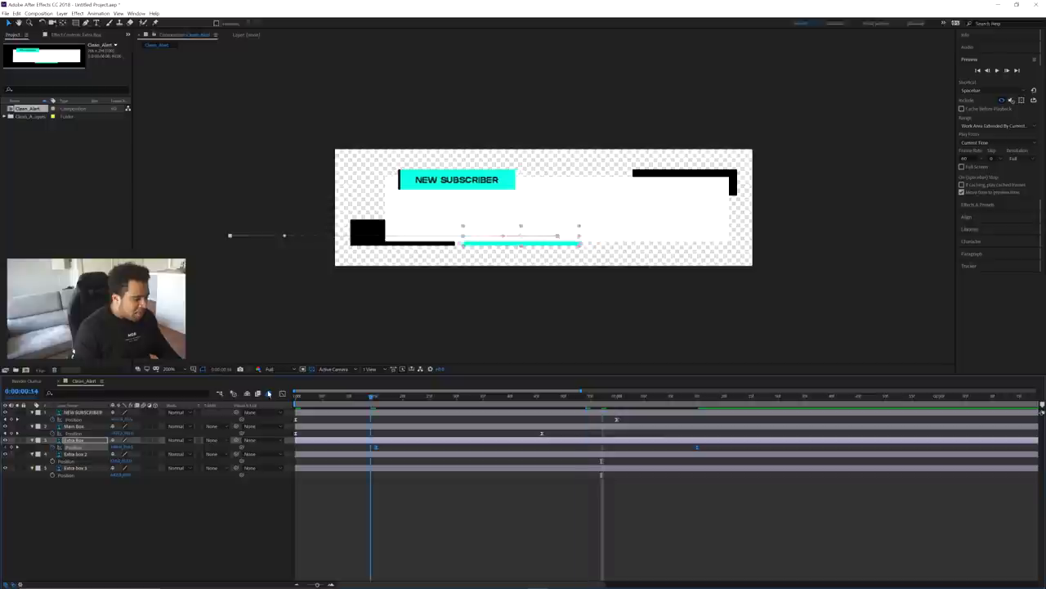
left_click(292, 395)
key("space")
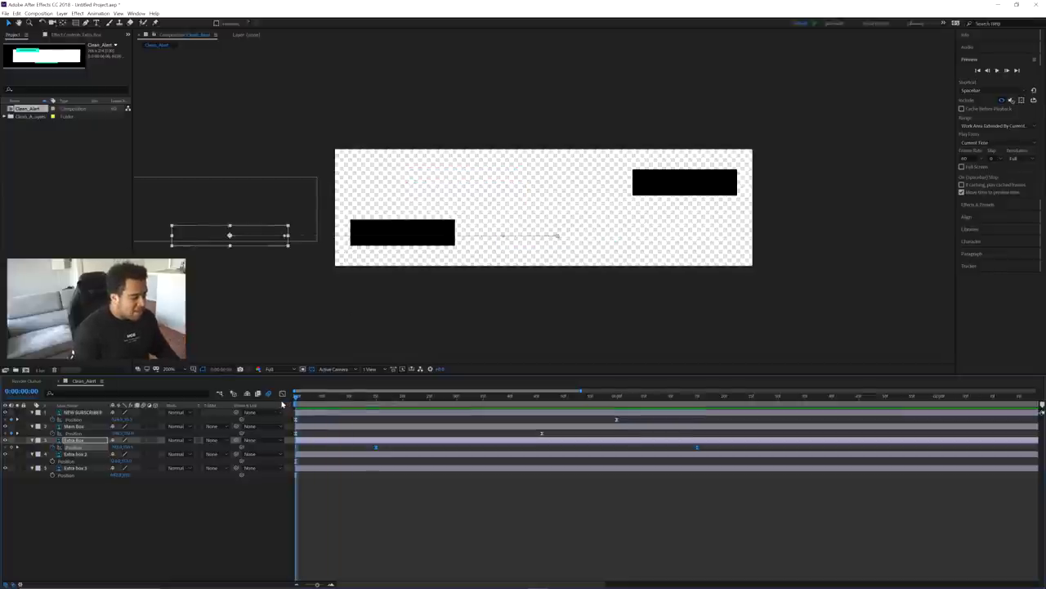
Step: Play back the full five-layer entrance and scrub around 0:00:01:00 to compare when each layer arrives
key("space")
key("minus")
key("space")
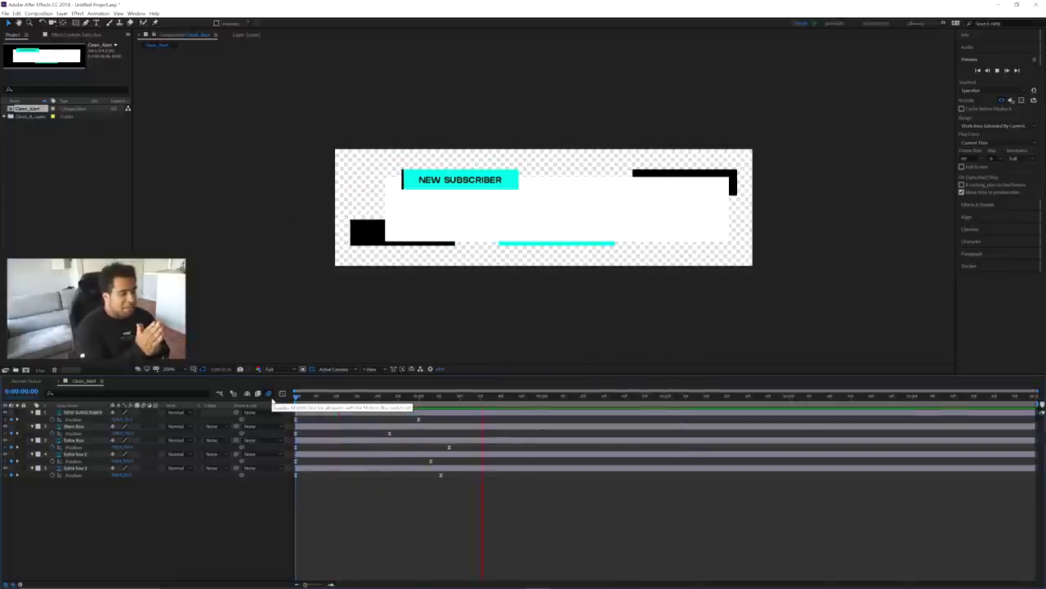
key("space")
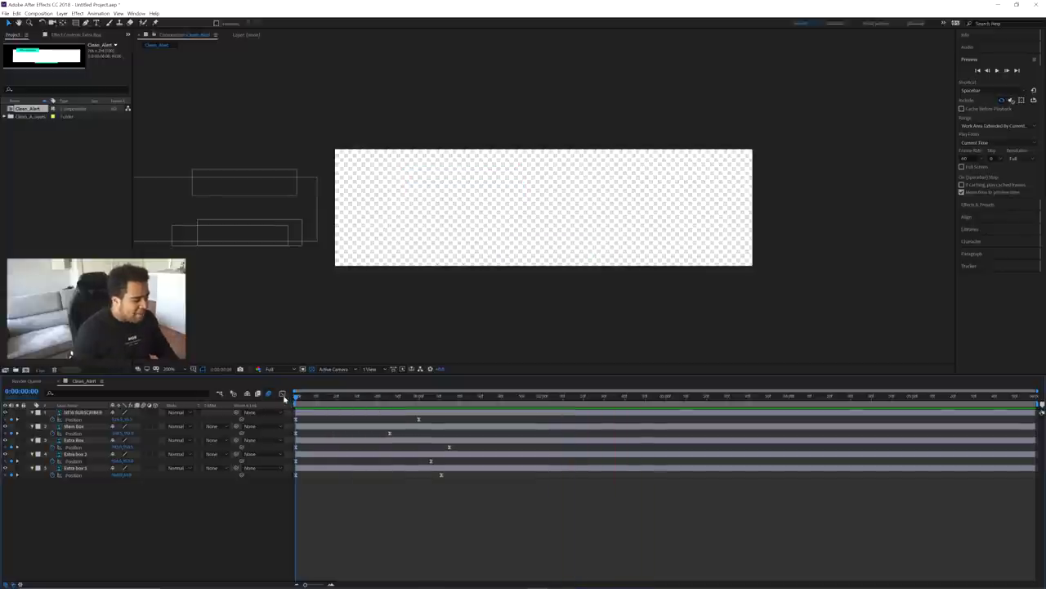
key("space")
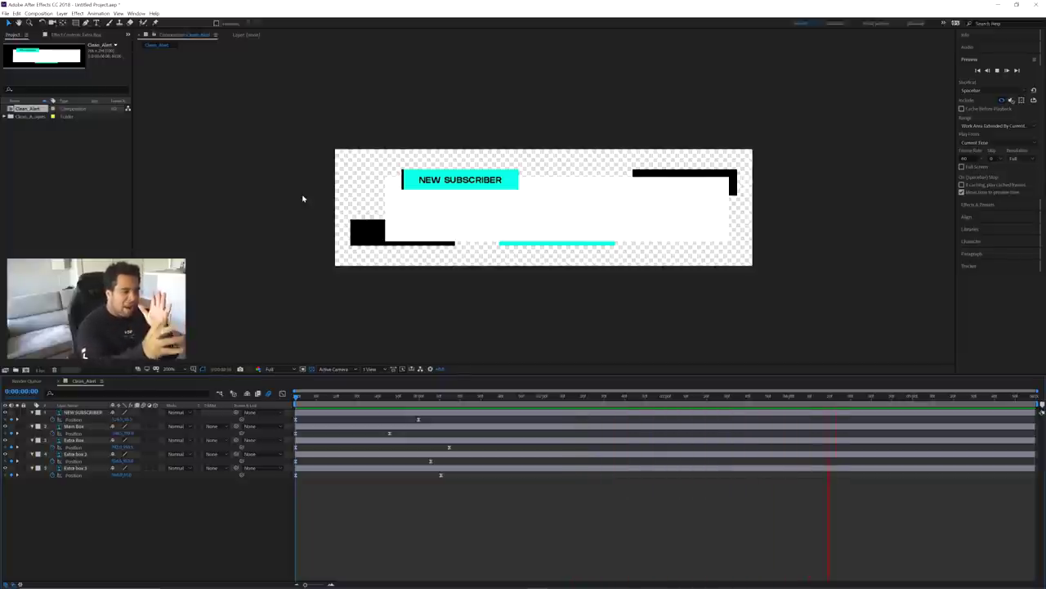
left_click(414, 399)
left_click_drag(307, 584, 316, 585)
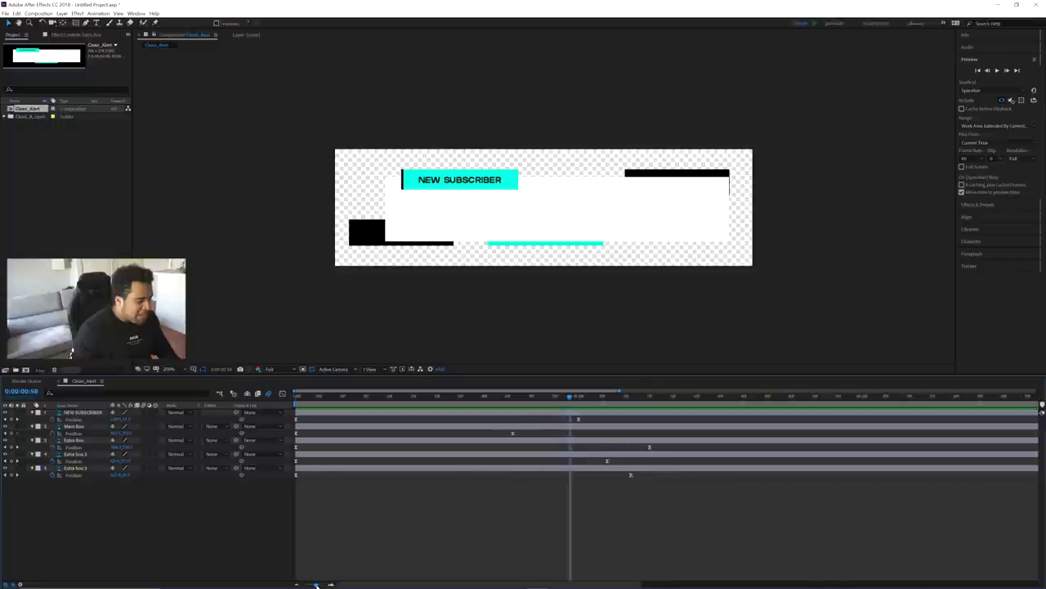
left_click(650, 400)
left_click_drag(642, 400, 579, 399)
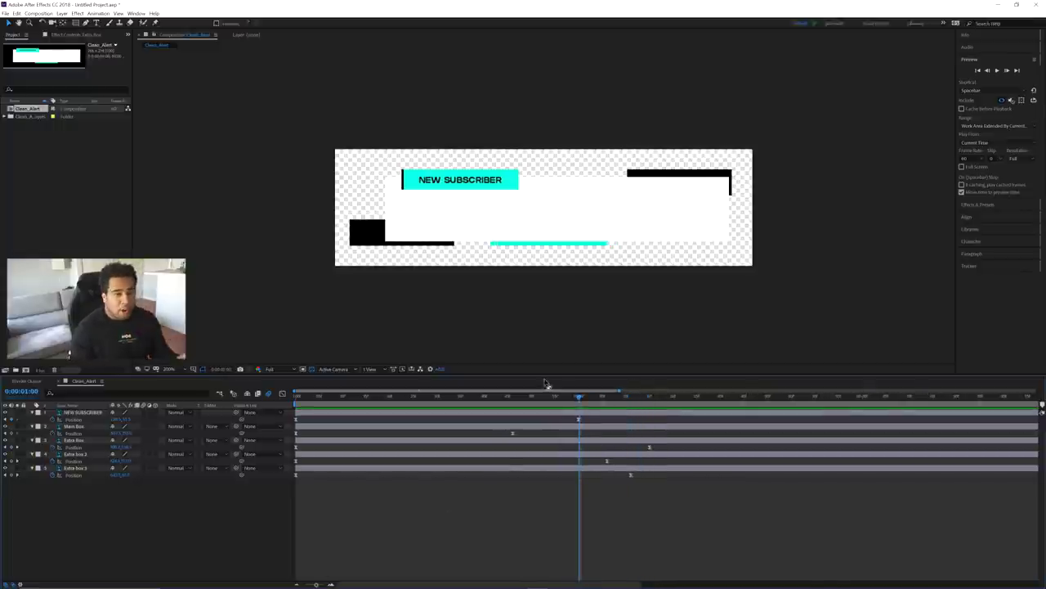
Step: Move the last Position keyframes of all five layers together about nine frames earlier and preview the faster entrance from the start
left_click(578, 420)
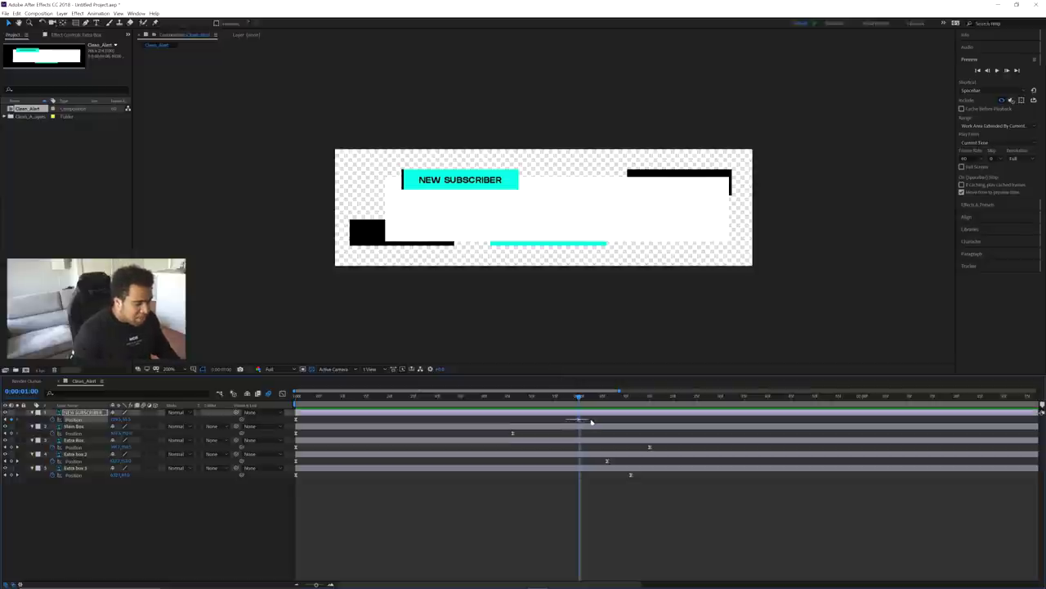
left_click(509, 433)
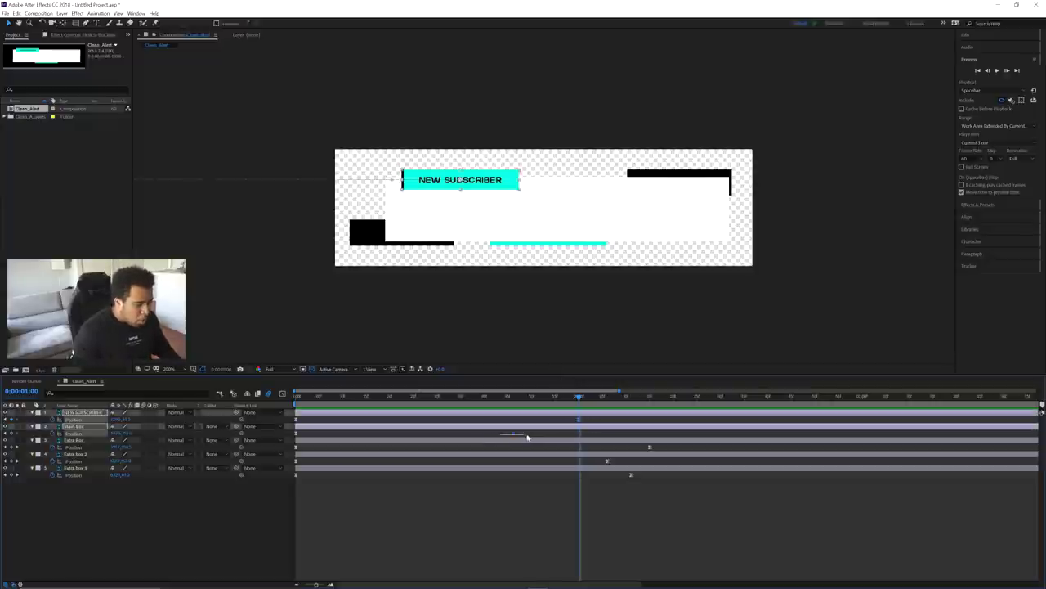
left_click(652, 448)
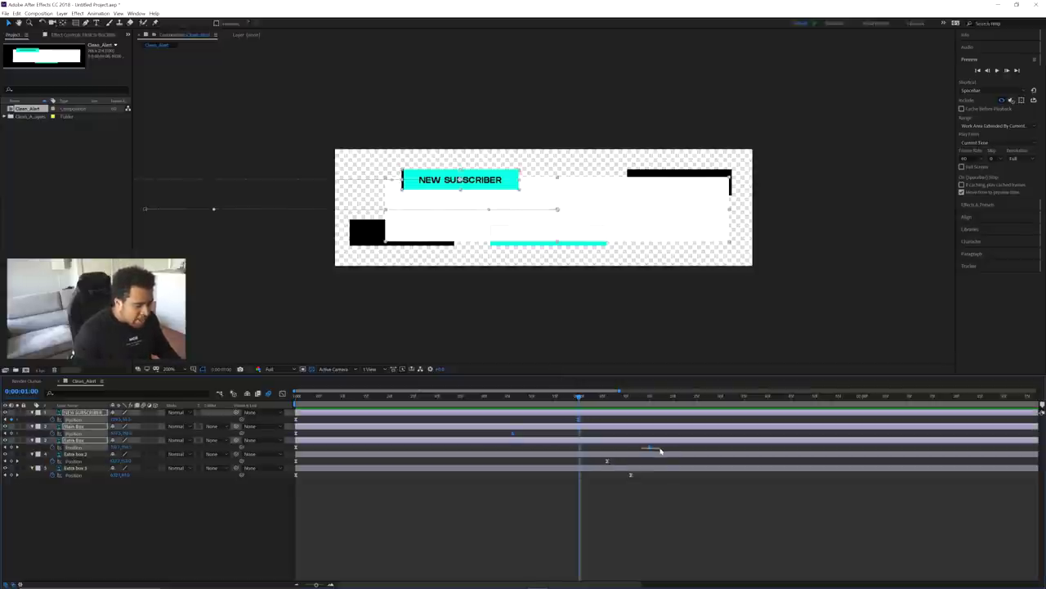
left_click(607, 462, "shift")
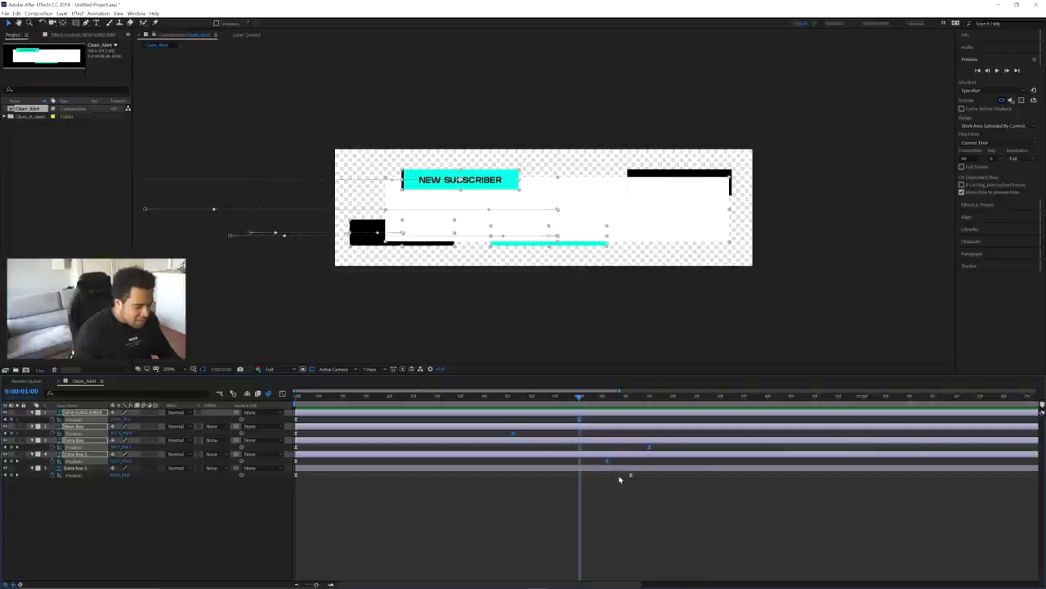
left_click(630, 474, "shift")
left_click(563, 418, "shift")
left_click_drag(578, 421, 538, 422)
left_click_drag(314, 584, 305, 584)
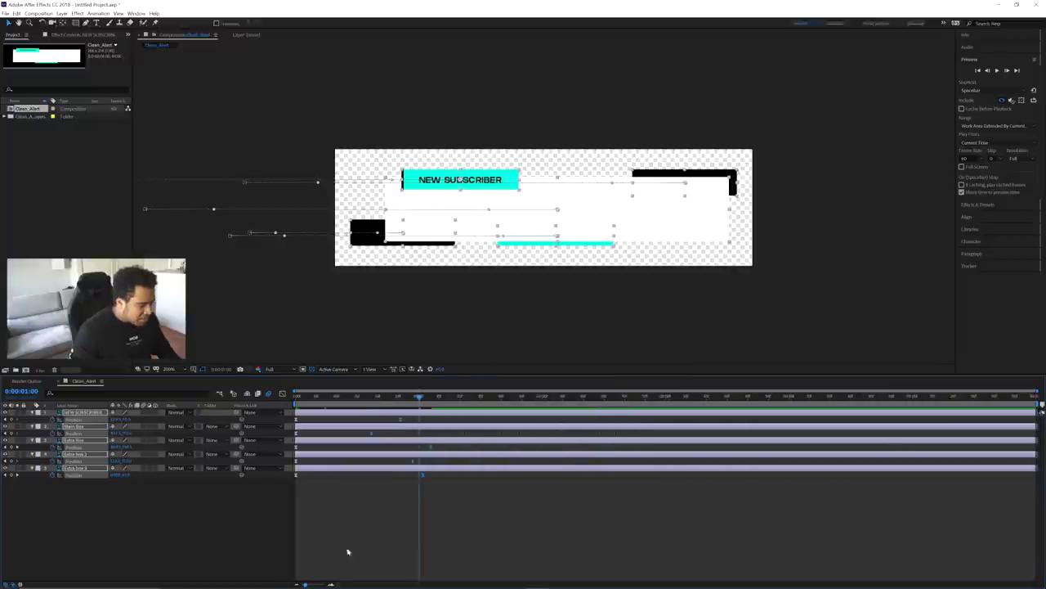
left_click(346, 551)
key("Home")
key("space")
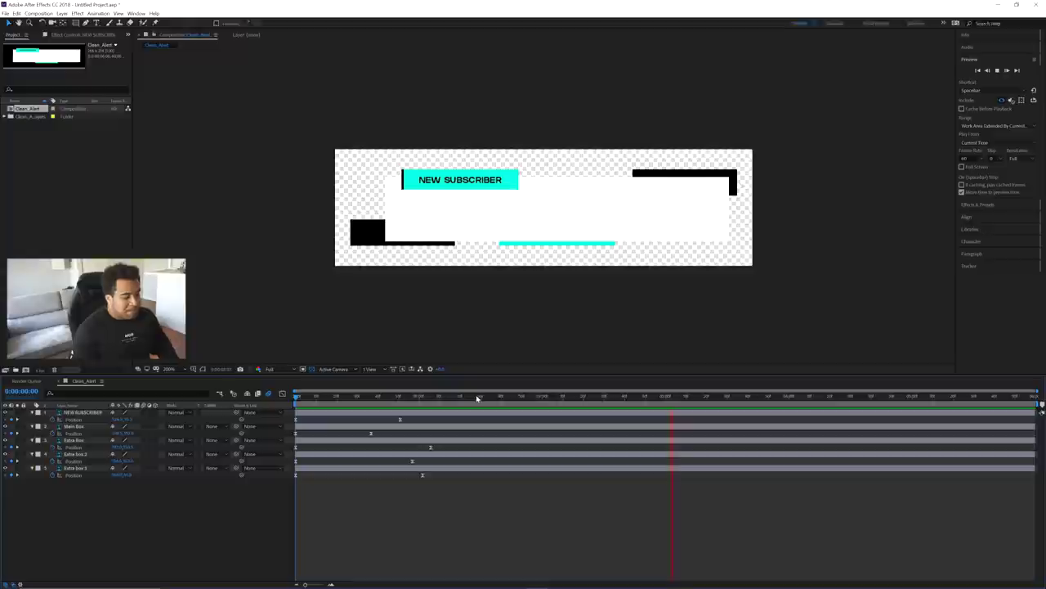
Step: Add a Position keyframe to all five layers at 0:00:05:00 to hold the alert in place before its exit
left_click_drag(296, 401, 820, 407)
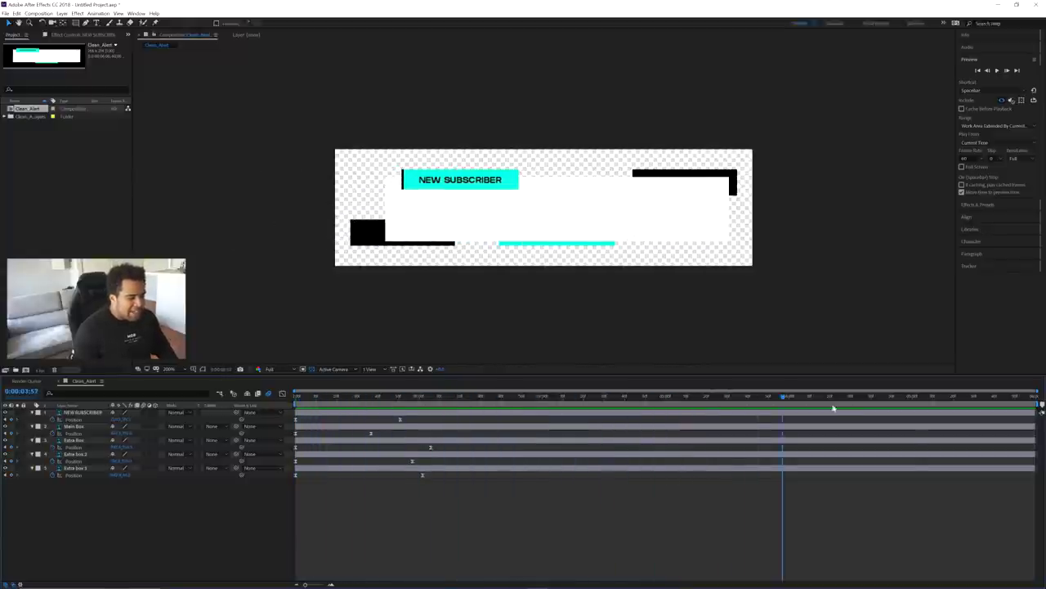
left_click_drag(1005, 407, 1040, 407)
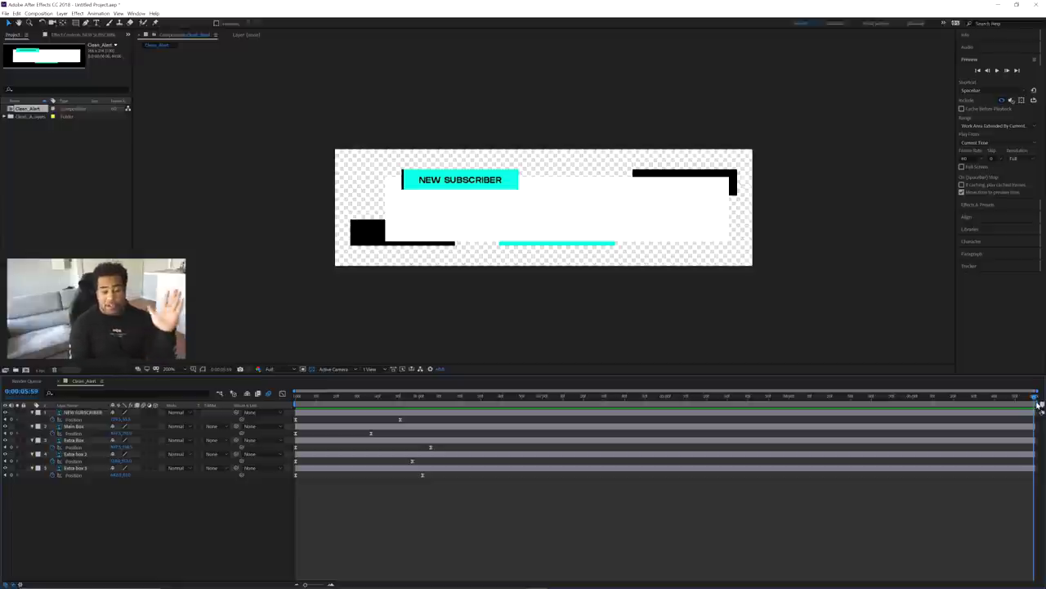
left_click(1018, 396)
left_click_drag(956, 396, 914, 402)
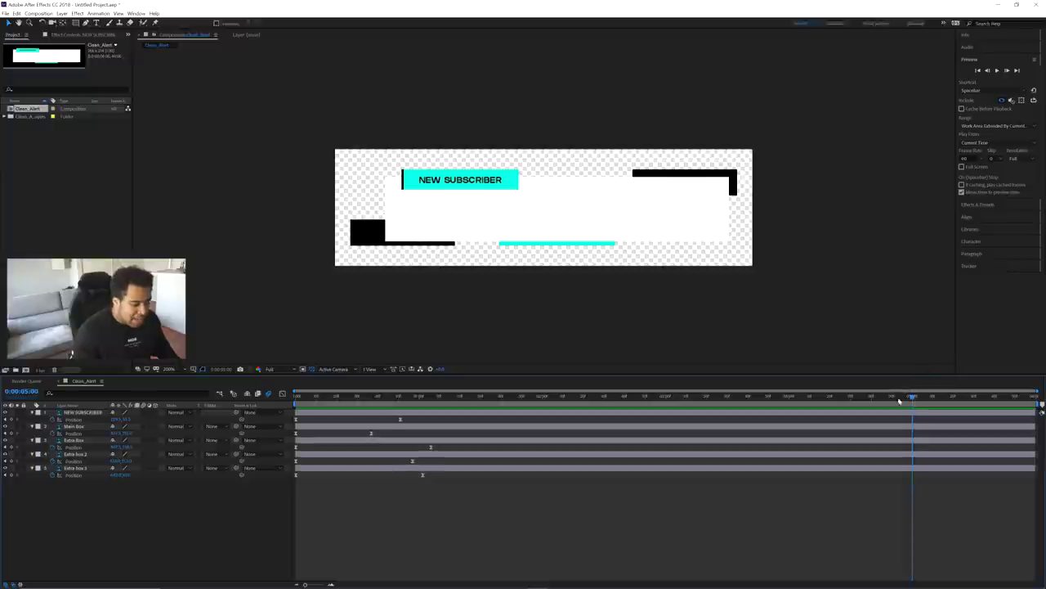
left_click_drag(111, 523, 92, 417)
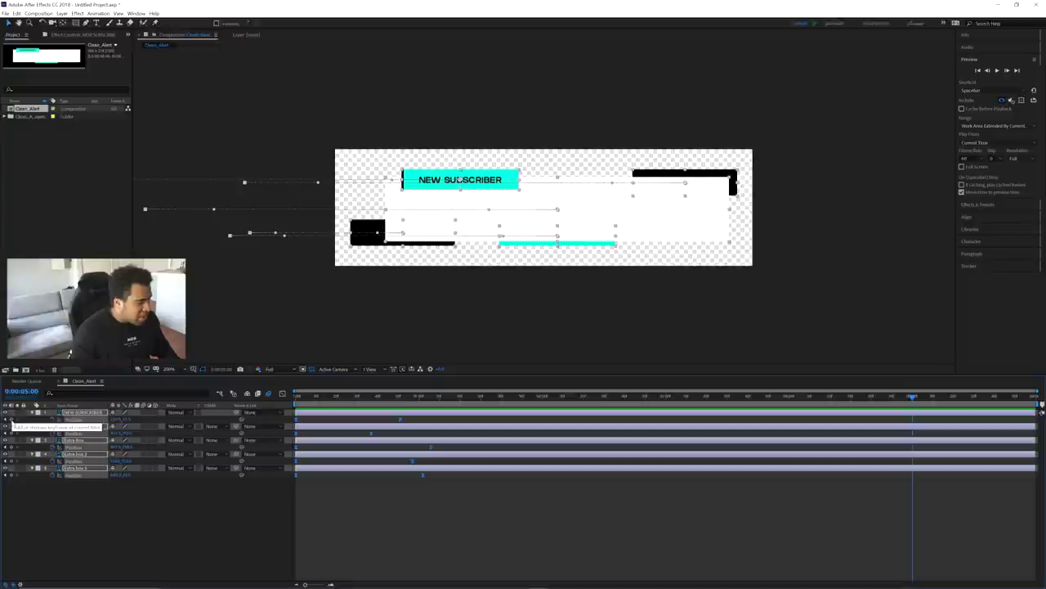
left_click(12, 420)
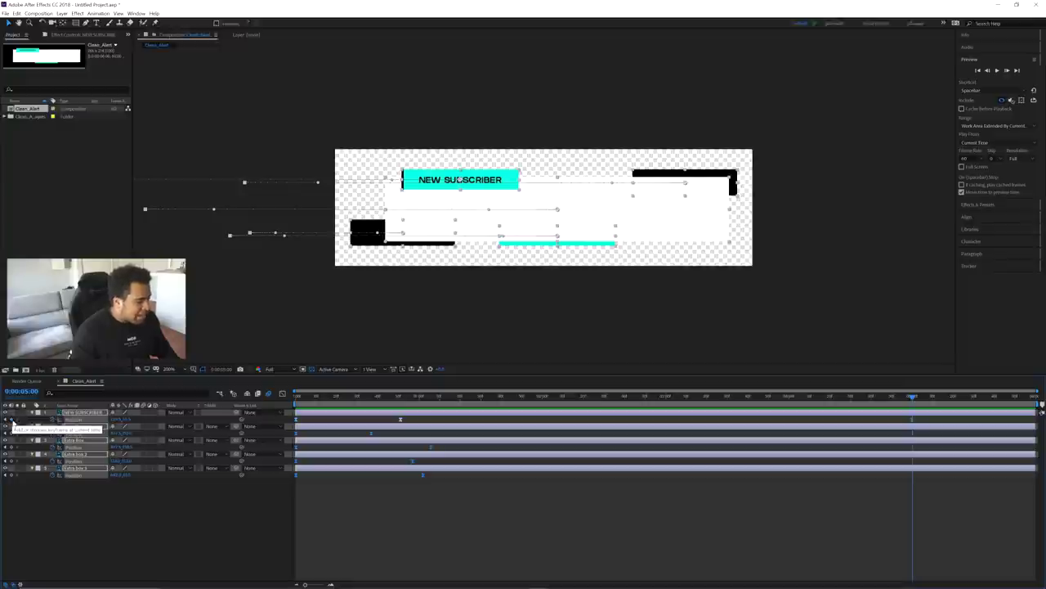
left_click(286, 494)
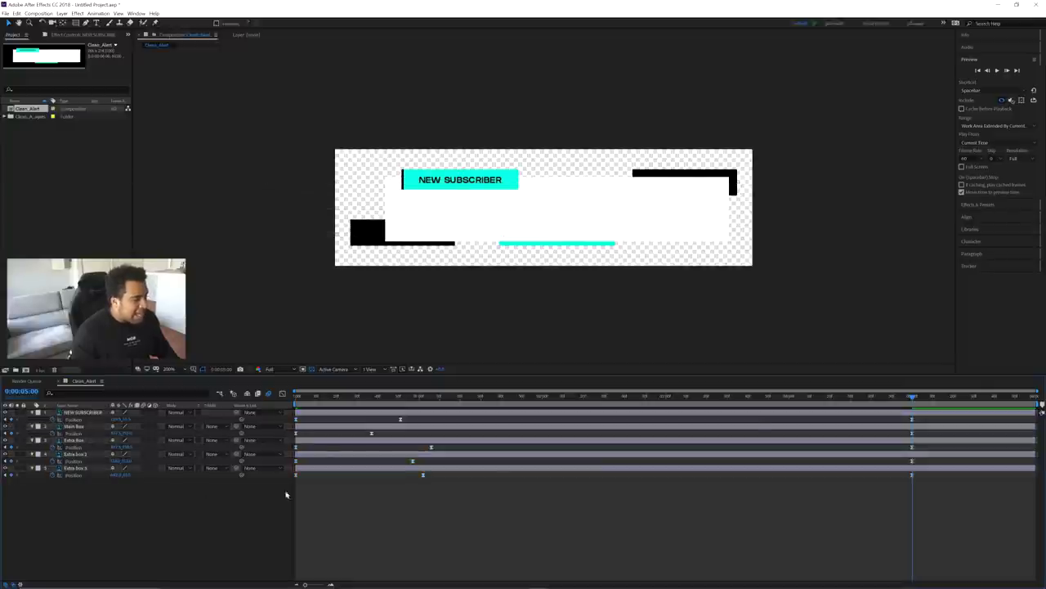
Step: At 0:00:05:10, move all five layers together off the canvas's right side and preview the exit
key("Page_Up")
key("Page_Up")
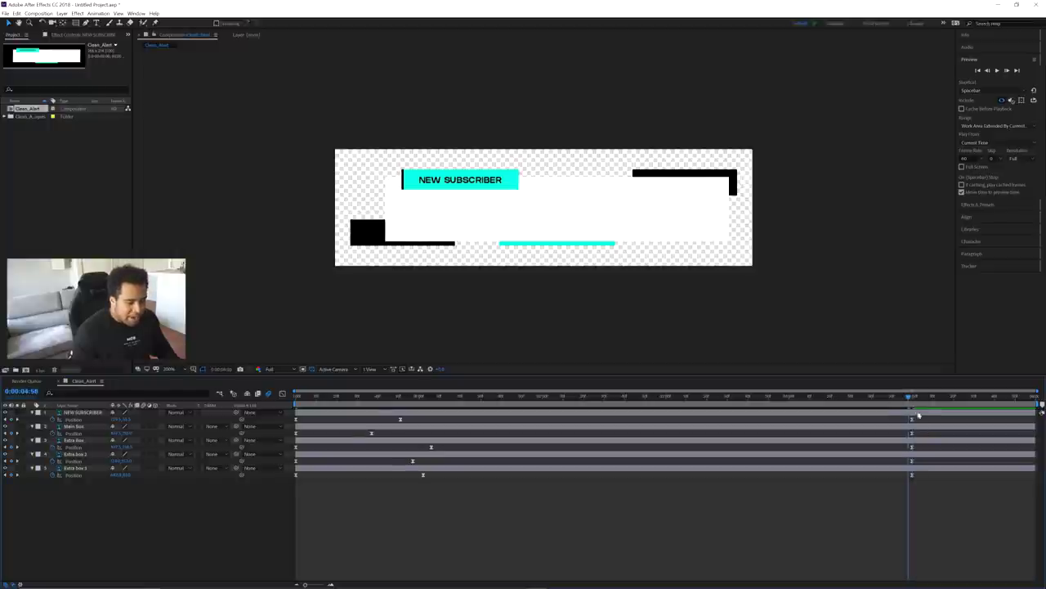
left_click_drag(913, 404, 916, 400)
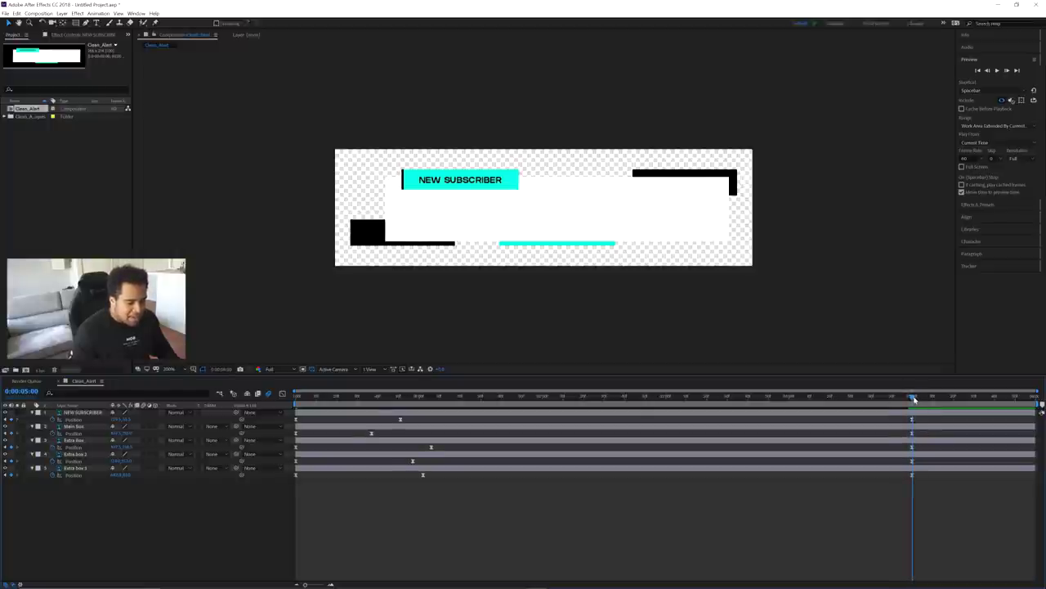
key("Page_Down")
key("Page_Down")
left_click_drag(930, 401, 934, 401)
left_click_drag(104, 500, 61, 408)
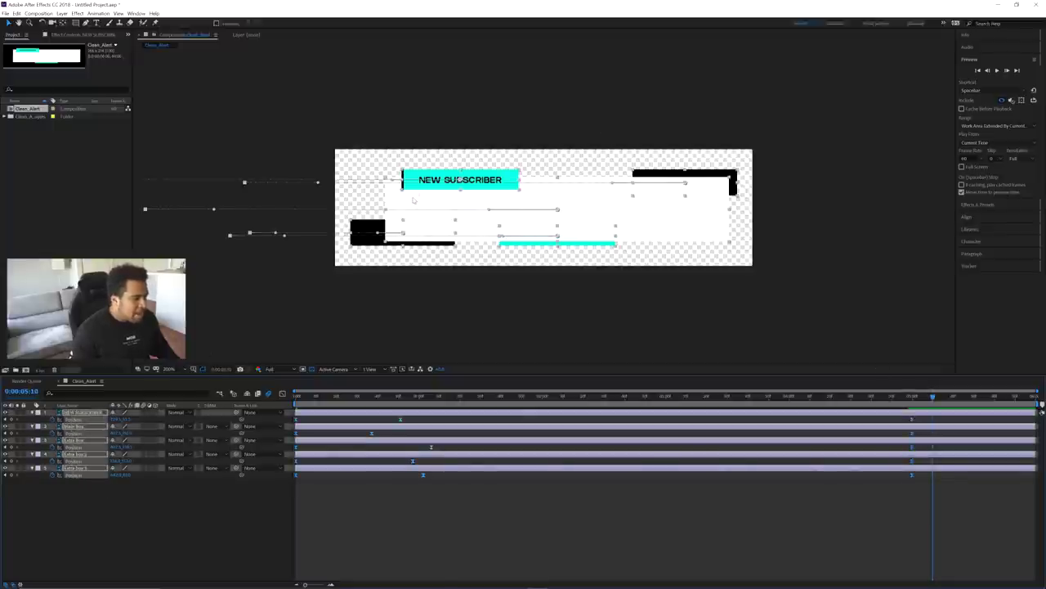
left_click_drag(472, 239, 888, 239)
key("space")
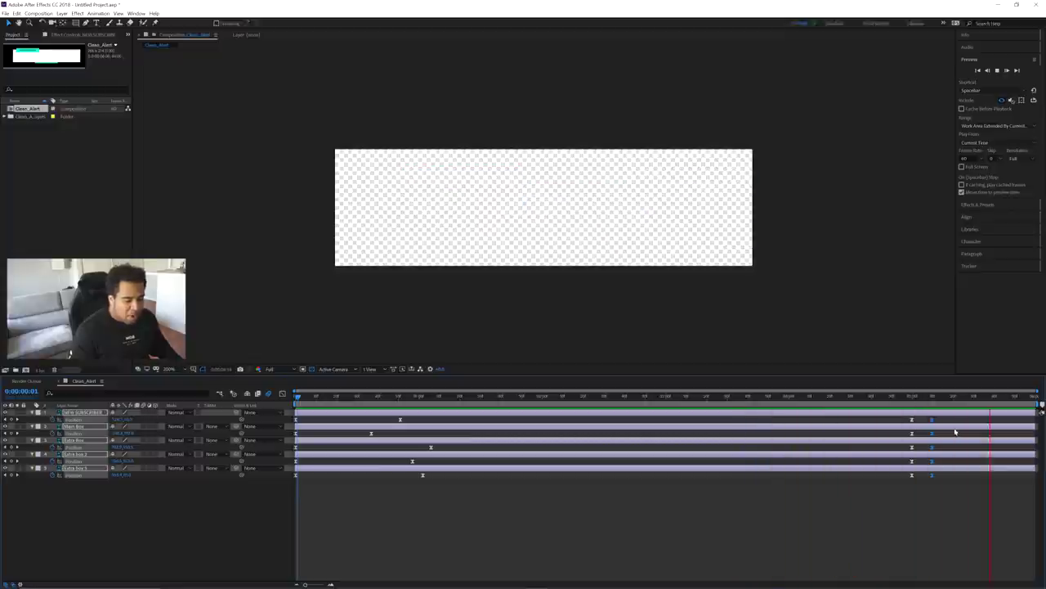
Step: Delay the final exit keyframes together, and stagger them per layer with Extra Box ending first and NEW SUBSCRIBER last
key("space")
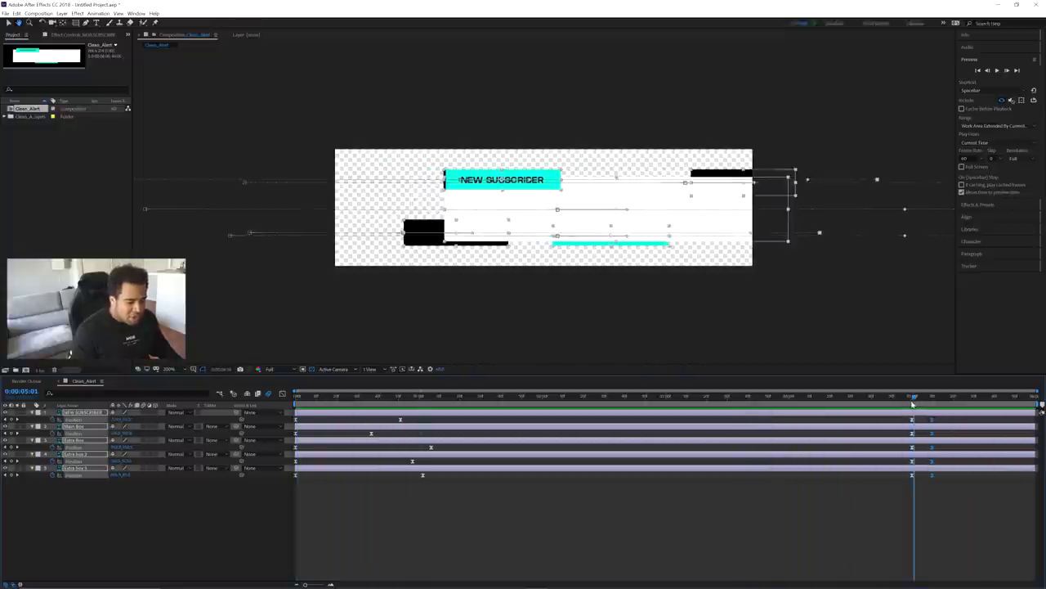
mouse_move(932, 419)
left_mouse_down()
mouse_move(941, 423)
mouse_move(921, 403)
left_mouse_up()
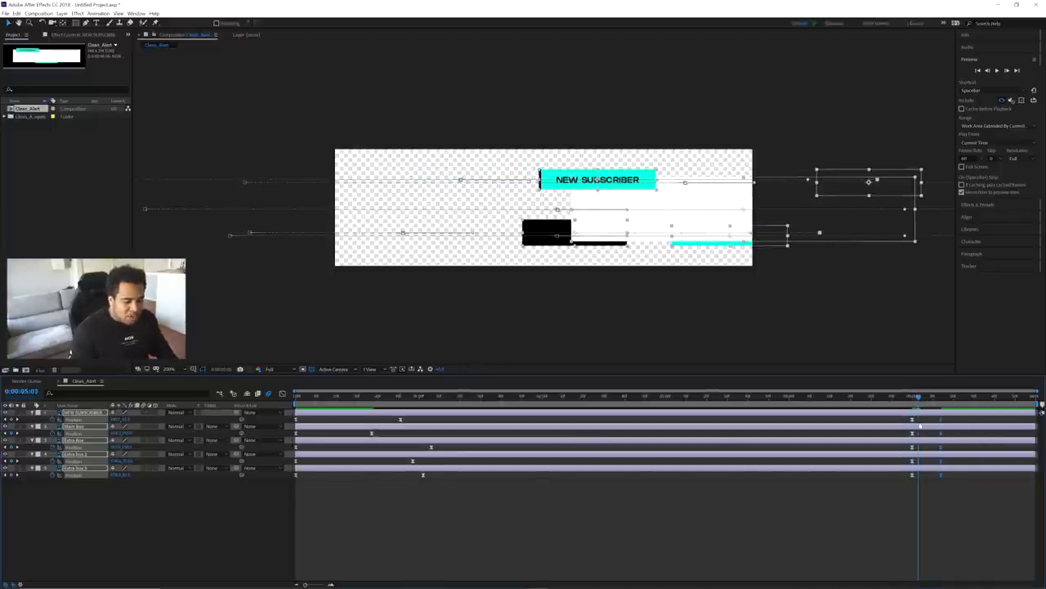
left_click(949, 499)
left_click_drag(942, 421, 935, 475)
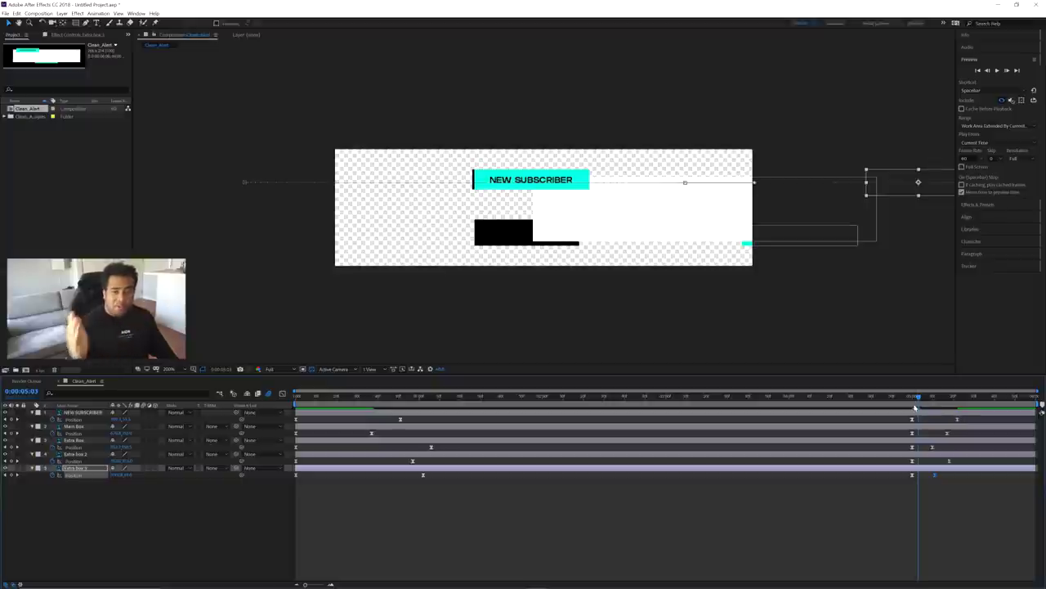
Step: Play back and scrub around 0:00:05:00 to check the staggered exit, and replay the alert animation
key("space")
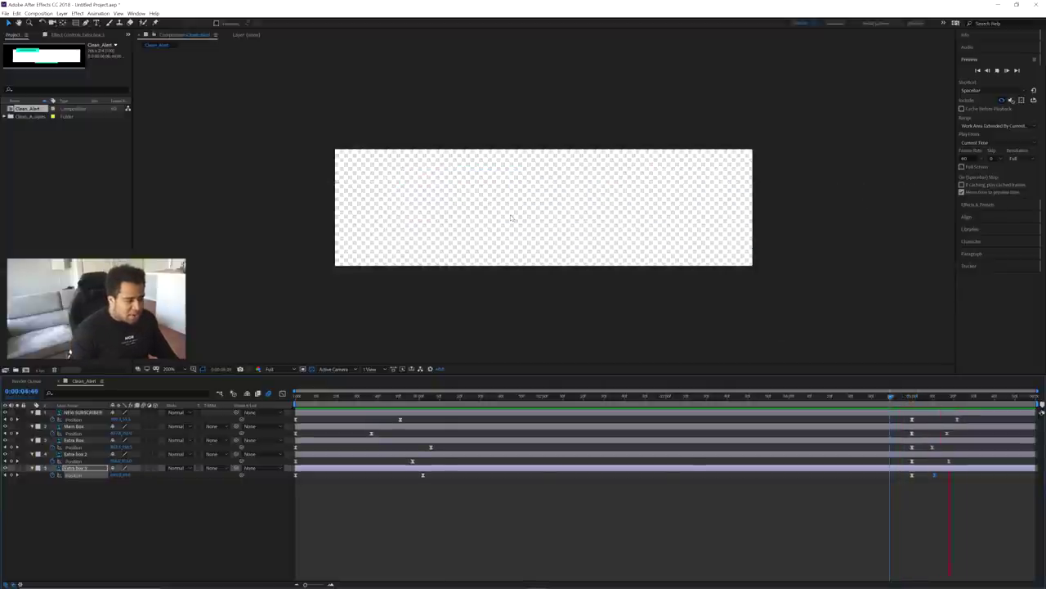
left_click_drag(891, 398, 914, 408)
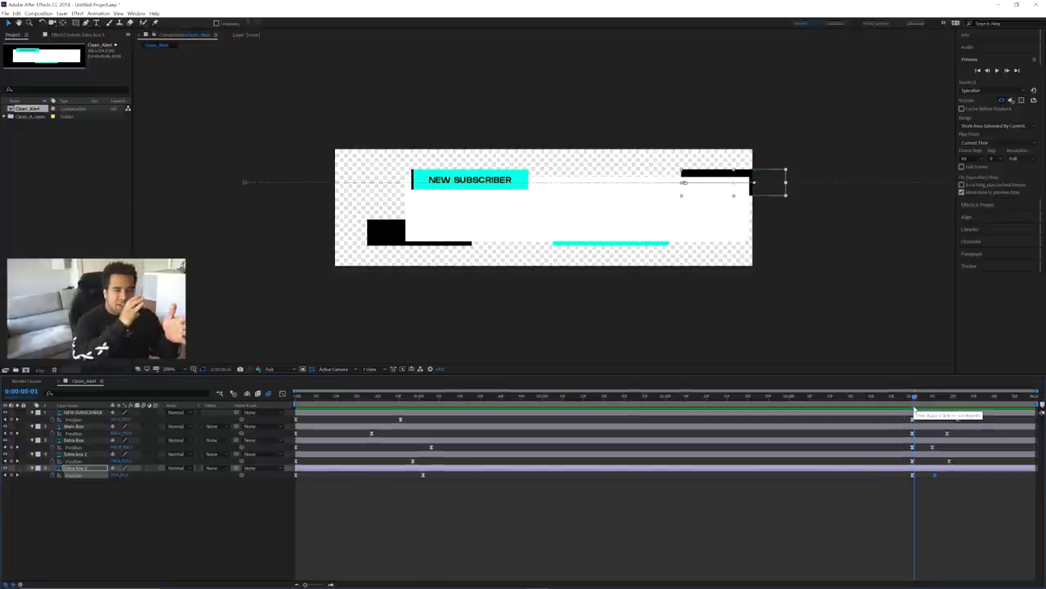
left_click(906, 403)
key("space")
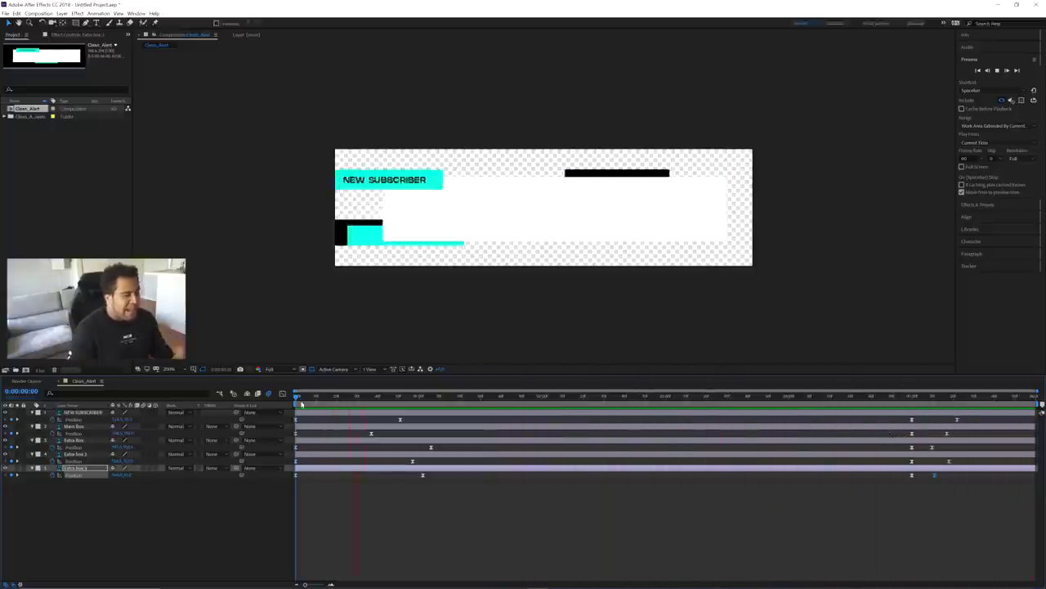
Step: Play back the alert animation and scrub its entrance back to the first frame
key("space")
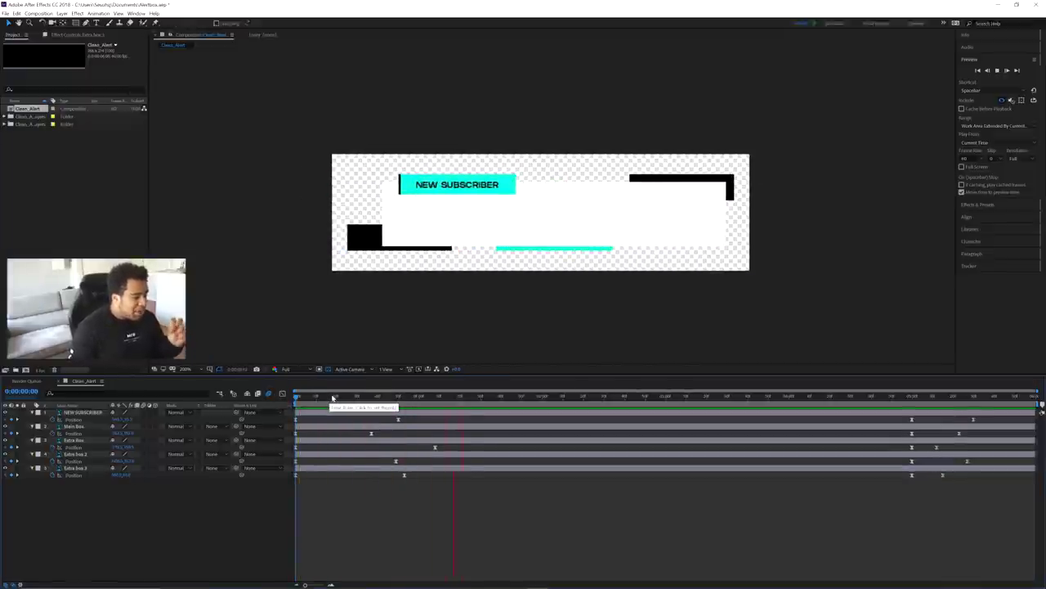
key("space")
left_click(337, 397)
left_click_drag(369, 399, 296, 399)
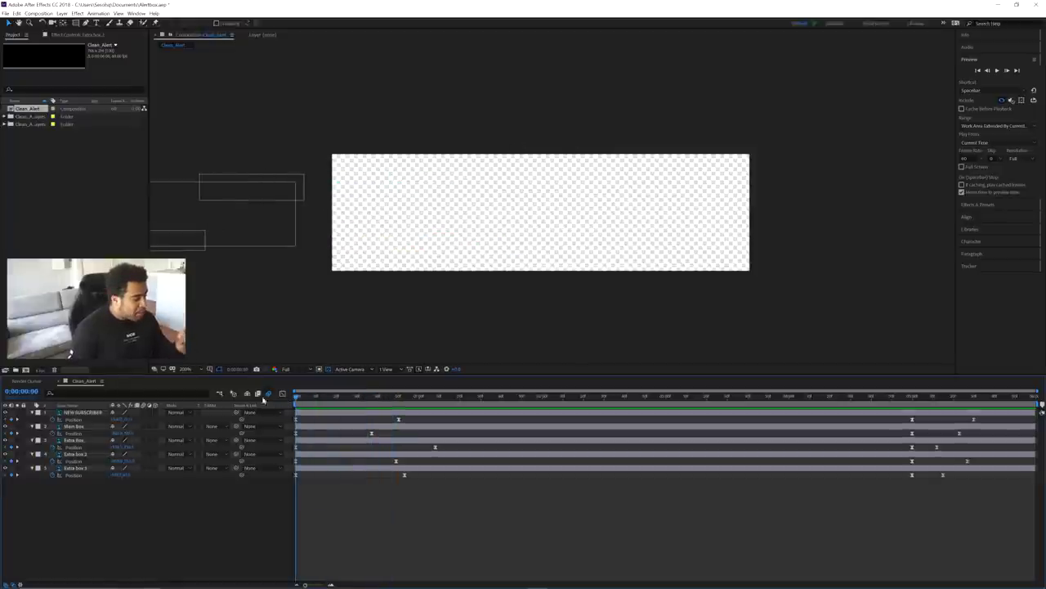
Step: Enable motion blur on all five alert layers and preview the animation from the start
left_click_drag(99, 499, 78, 417)
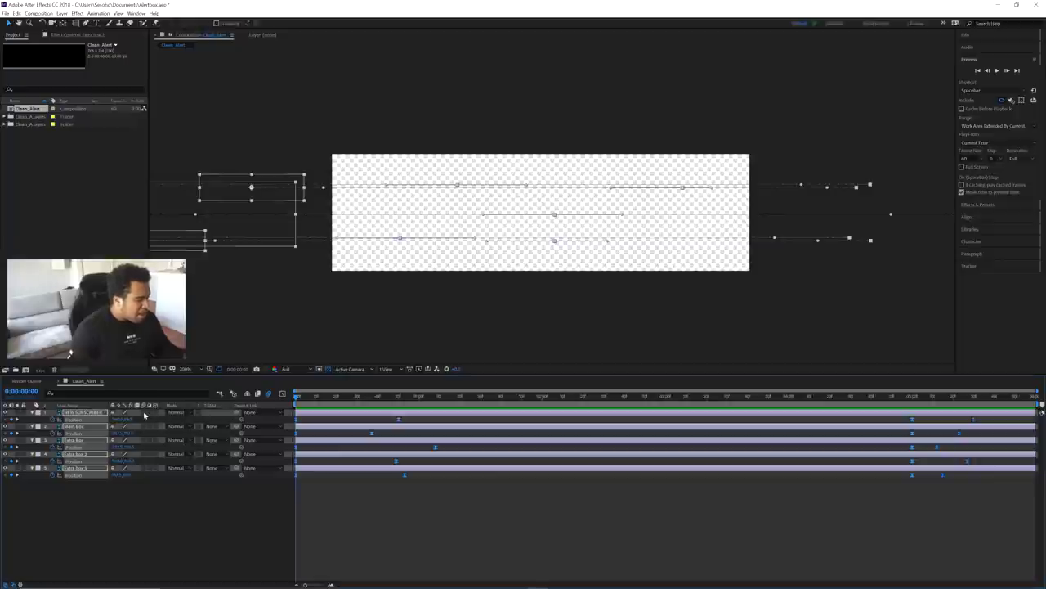
left_click(190, 506)
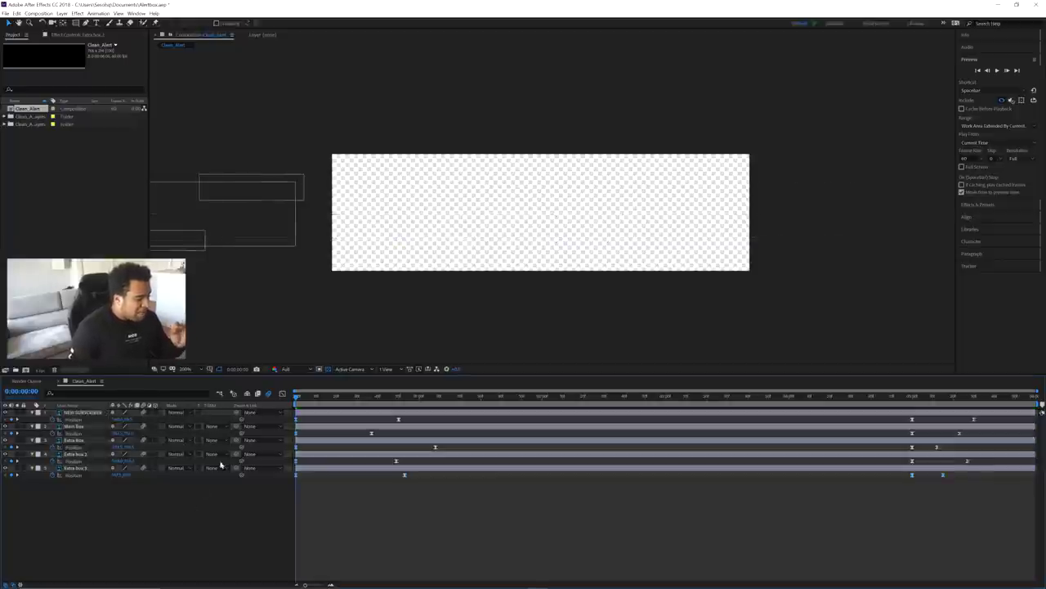
left_click(269, 394)
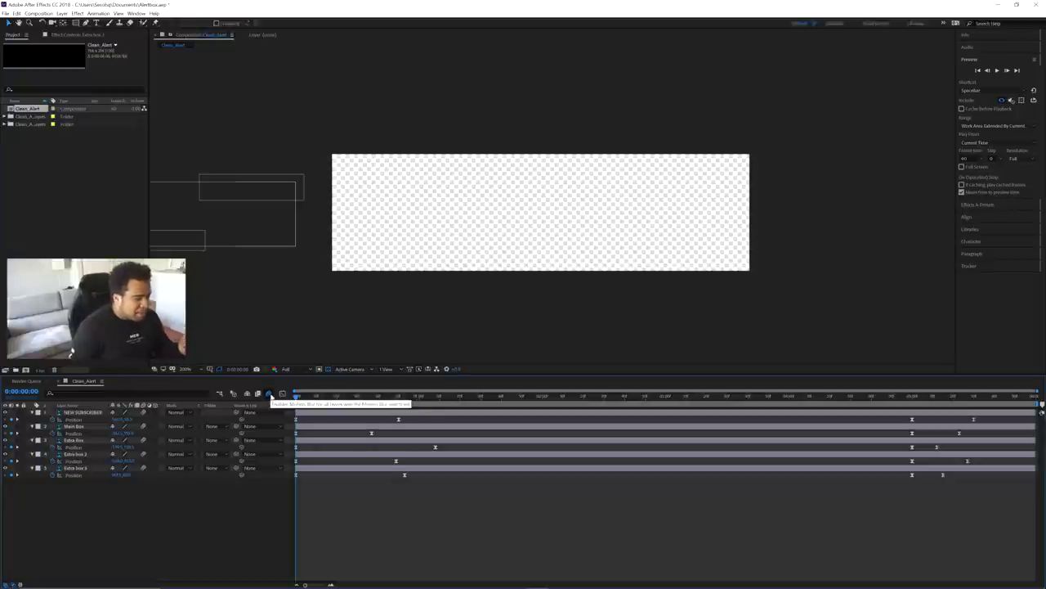
left_click(300, 398)
key("space")
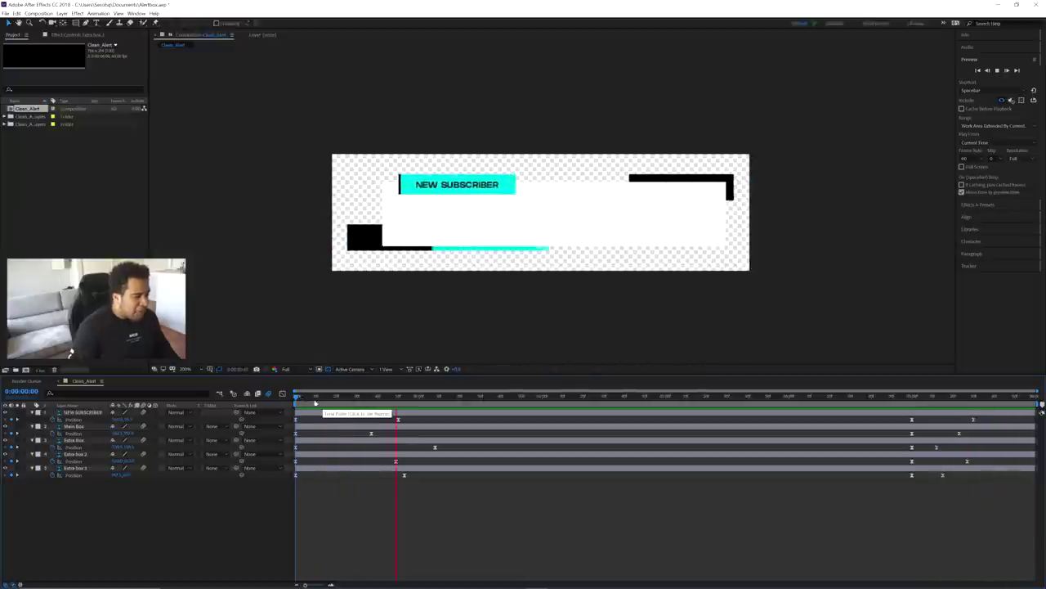
key("space")
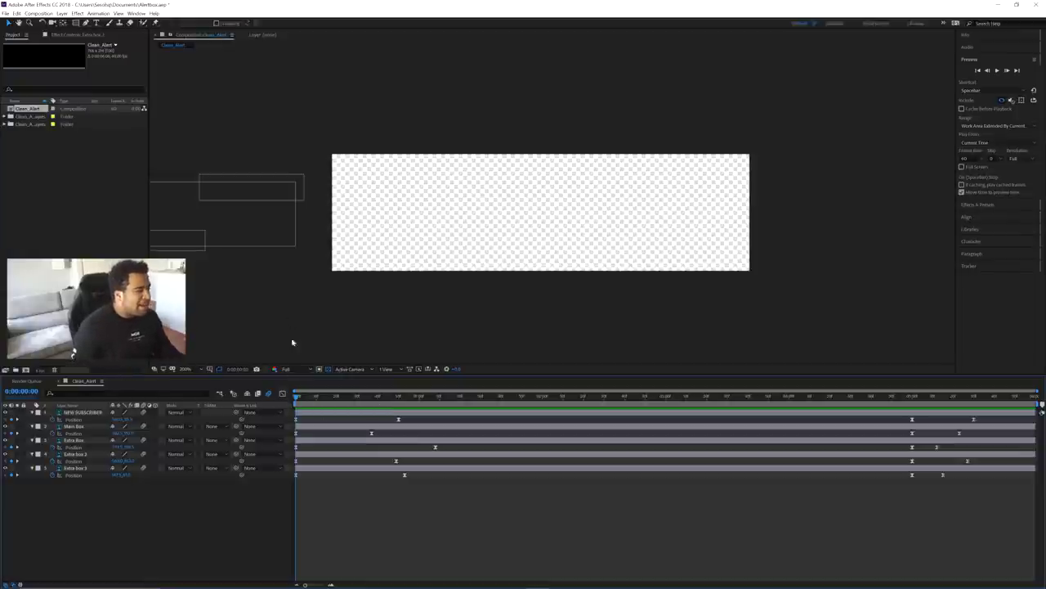
Step: Save the project
left_click(5, 13)
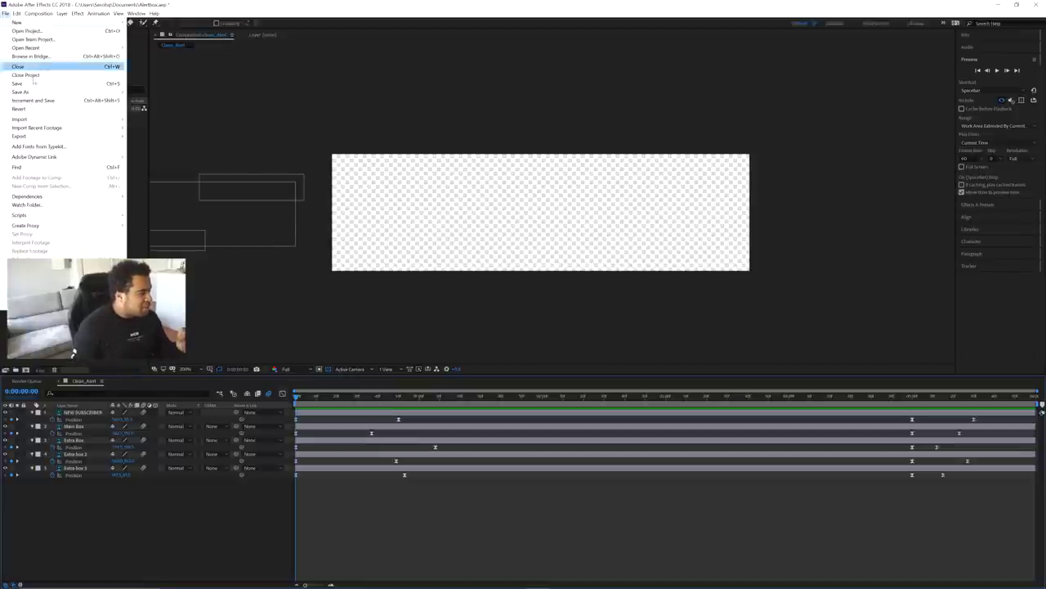
left_click(23, 85)
key("space")
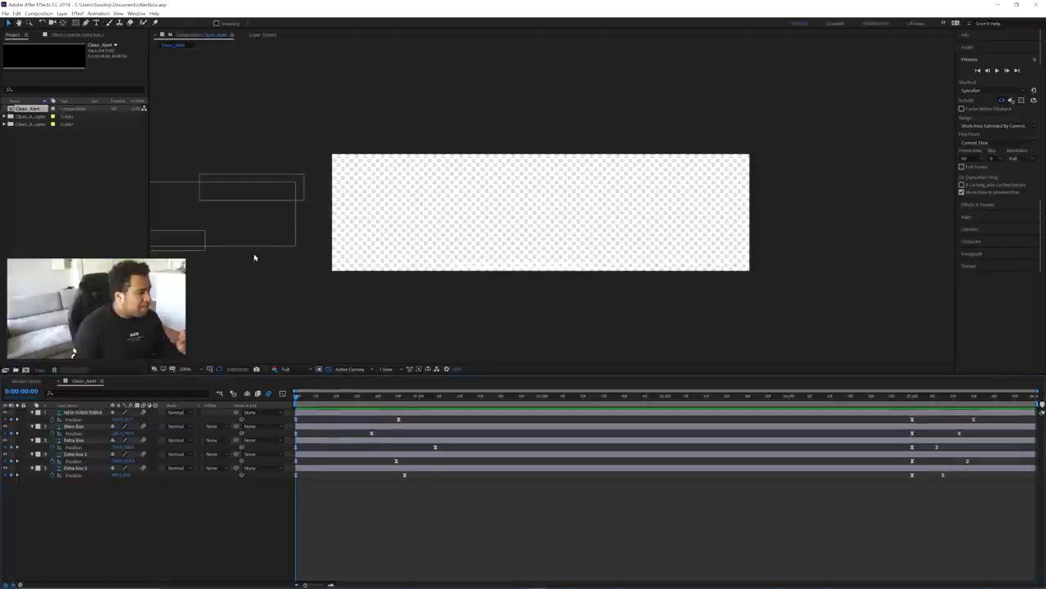
Step: Open AEJuice Pack Manager 3 and add Line 30, Line 29 and Line 28 from the Lines folder to the Clean_Alert composition
left_click(136, 13)
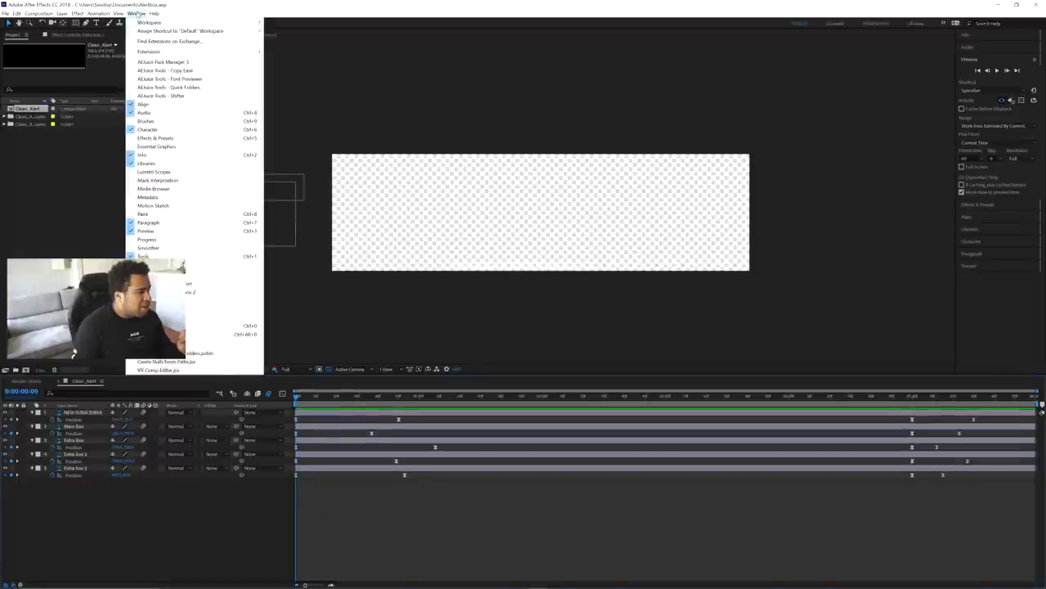
left_click(155, 62)
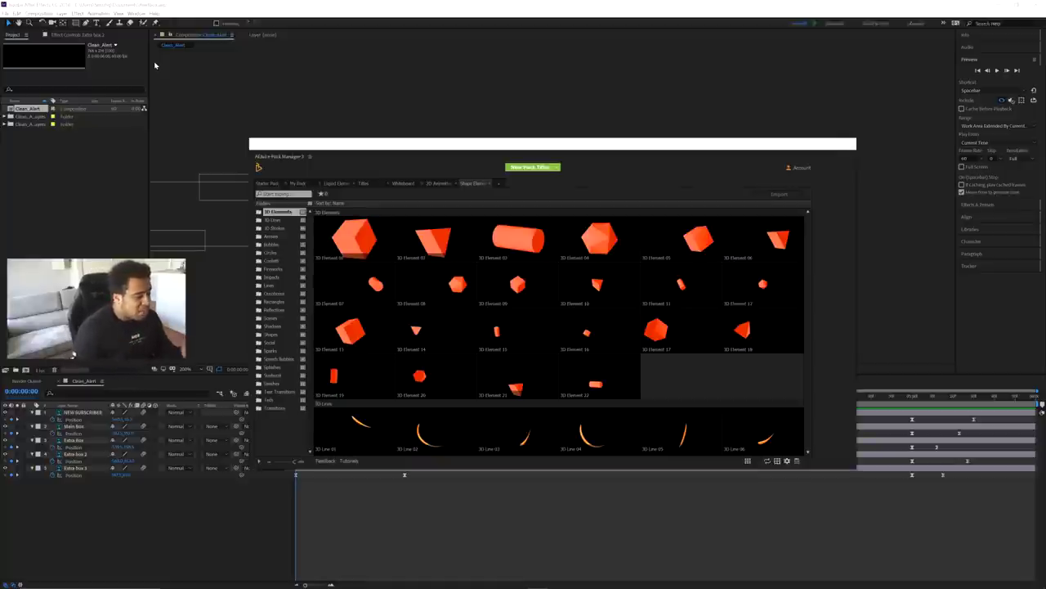
left_click(271, 285)
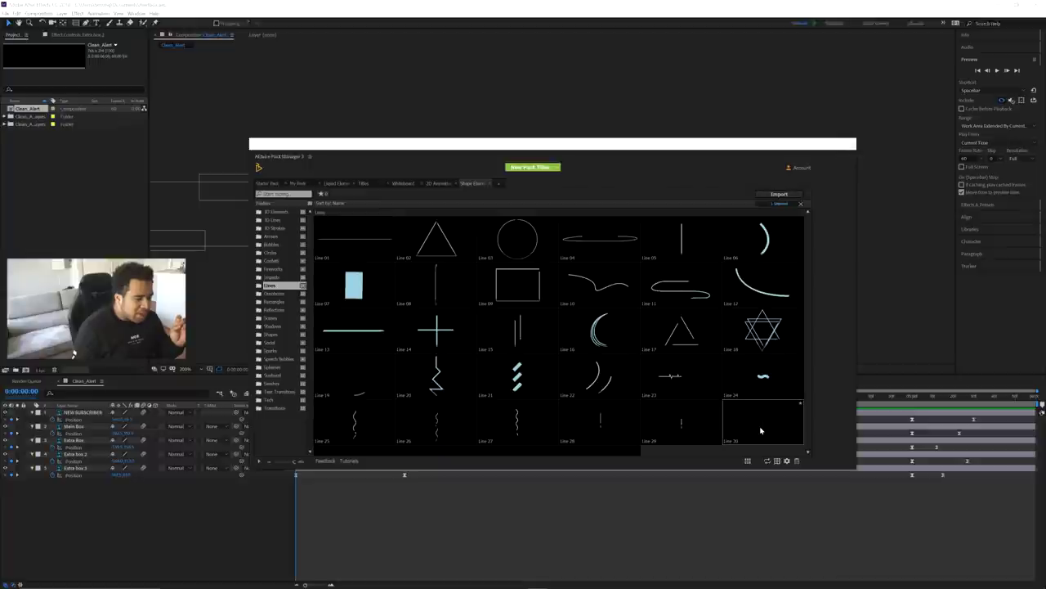
double_click(760, 430)
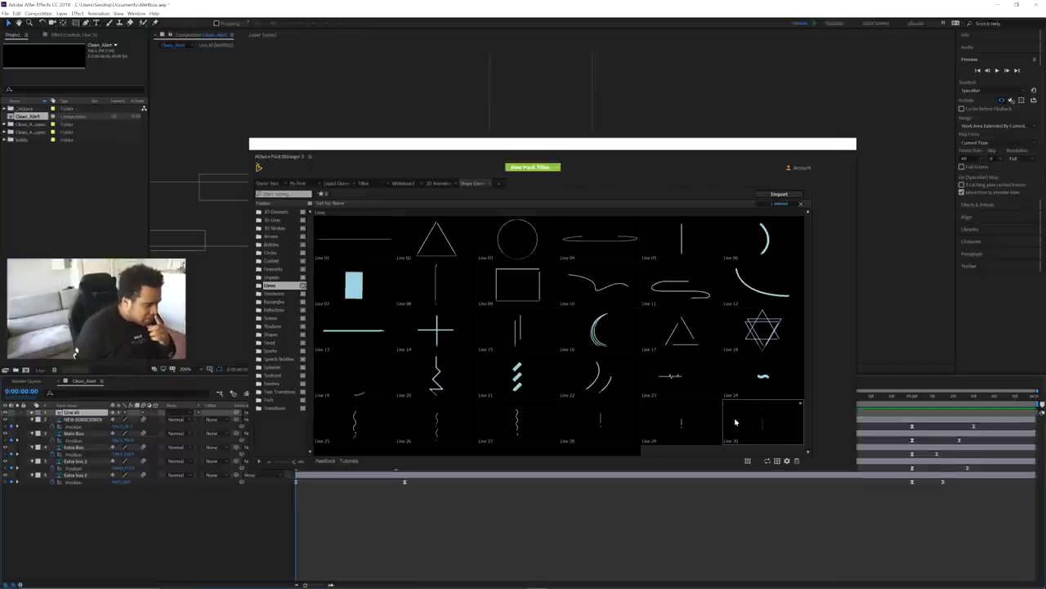
double_click(675, 420)
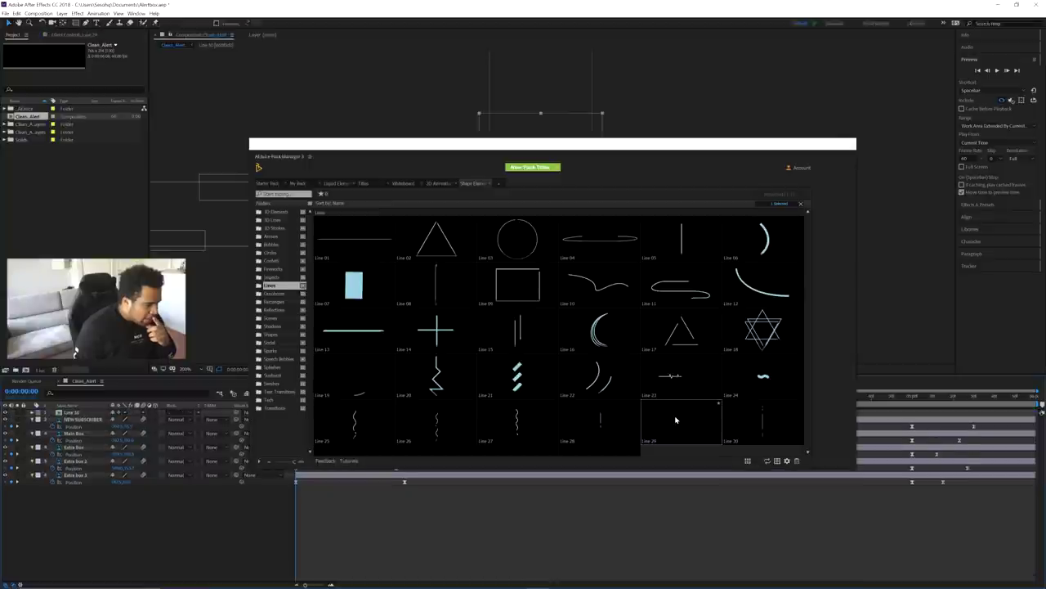
double_click(603, 423)
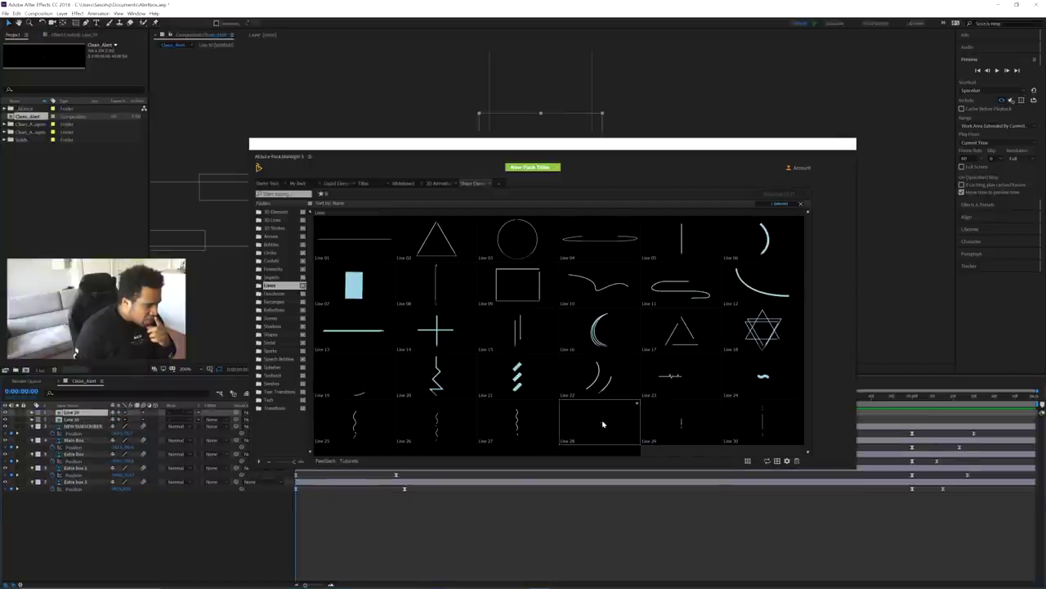
left_click(851, 144)
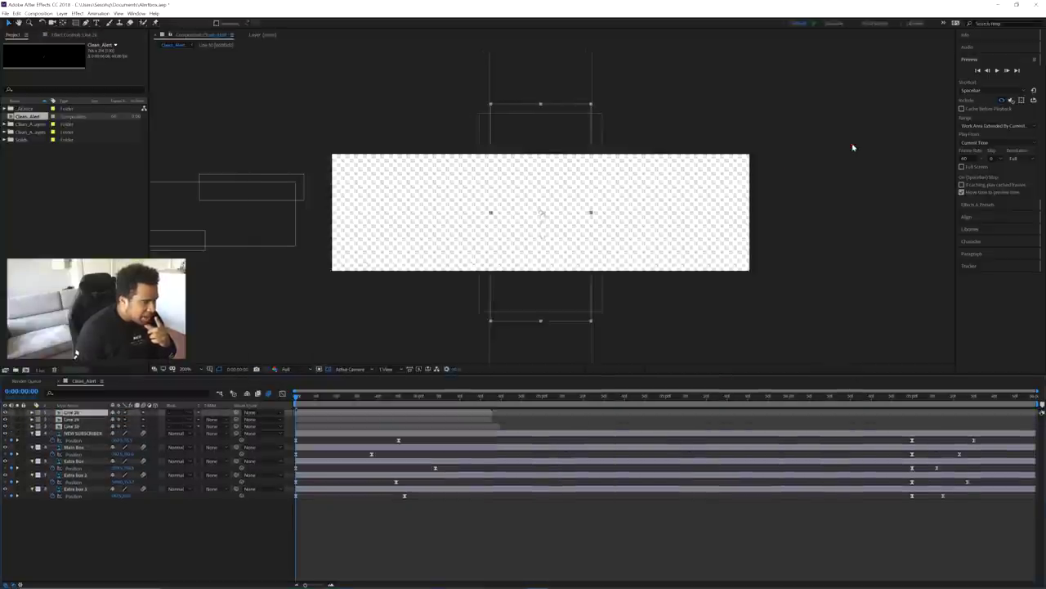
Step: Reveal the Rotation of Line 28, Line 29 and Line 30 and rotate each layer by 90° so the lines run horizontally
left_click(156, 528)
left_click(72, 414)
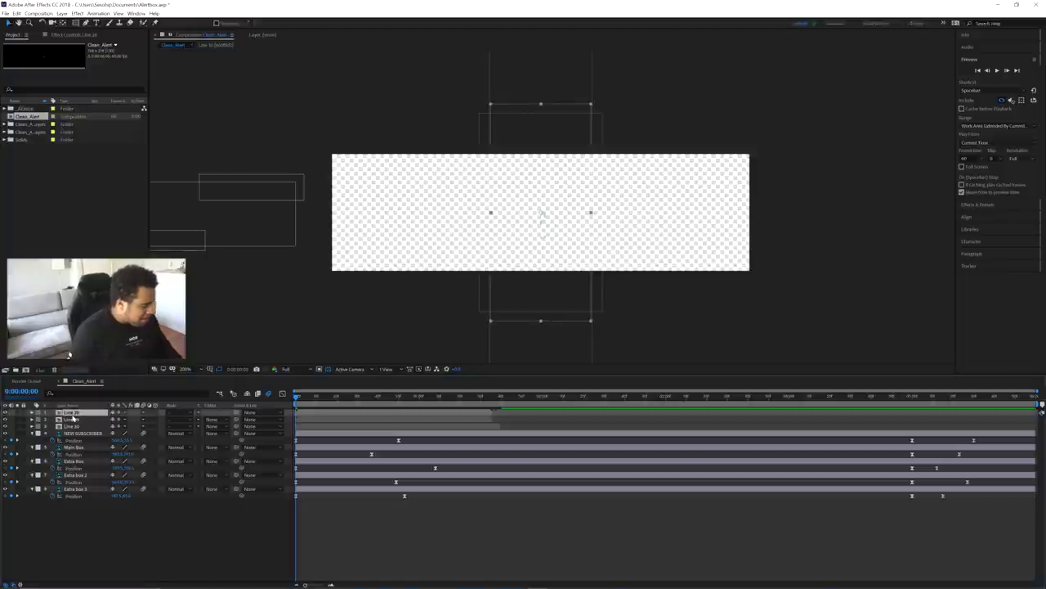
key("p")
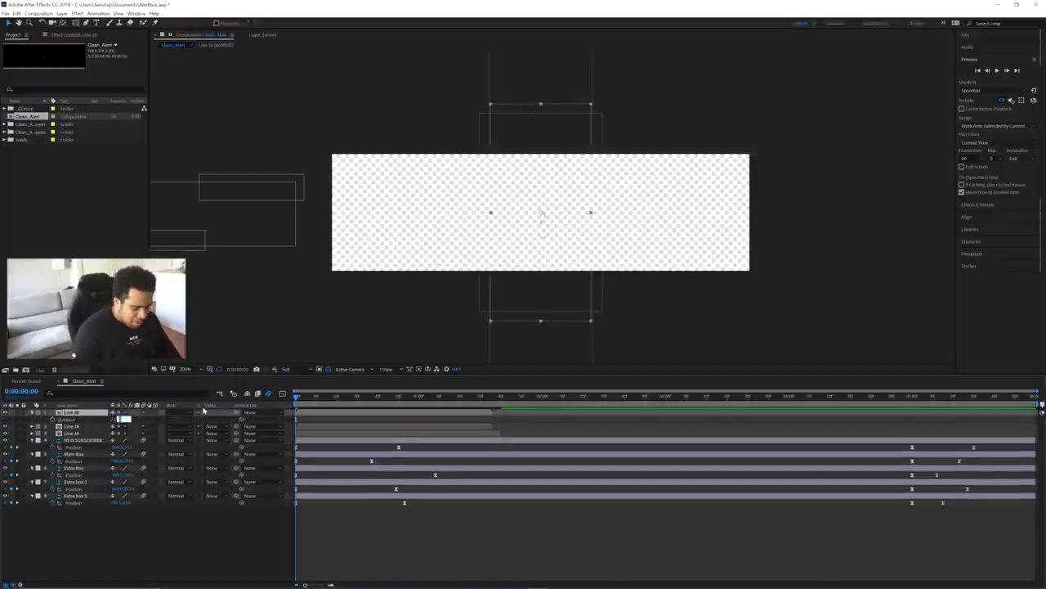
left_click(73, 427)
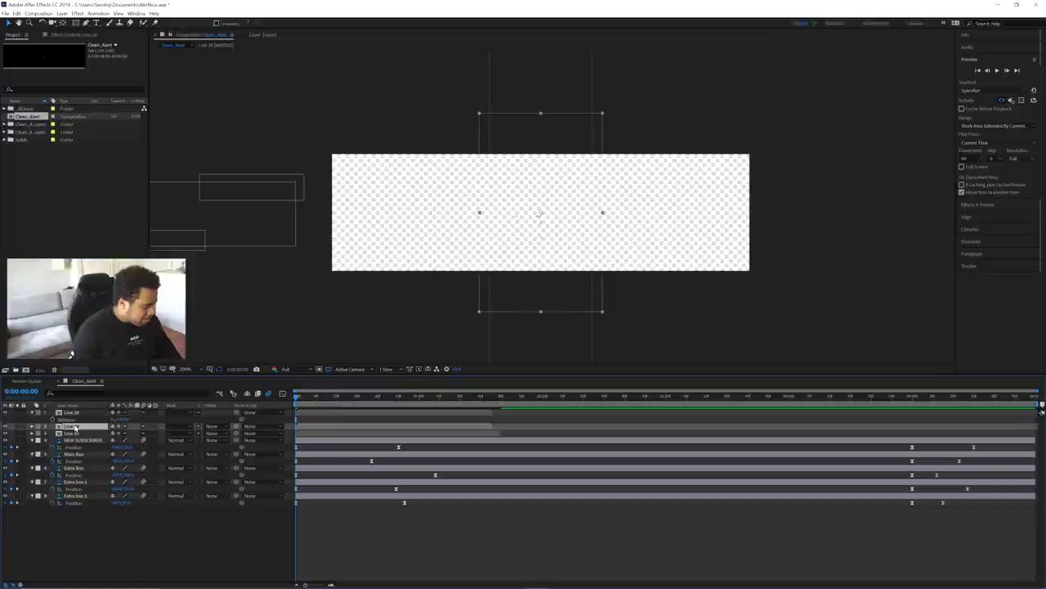
key("p")
left_click(78, 439)
key("p")
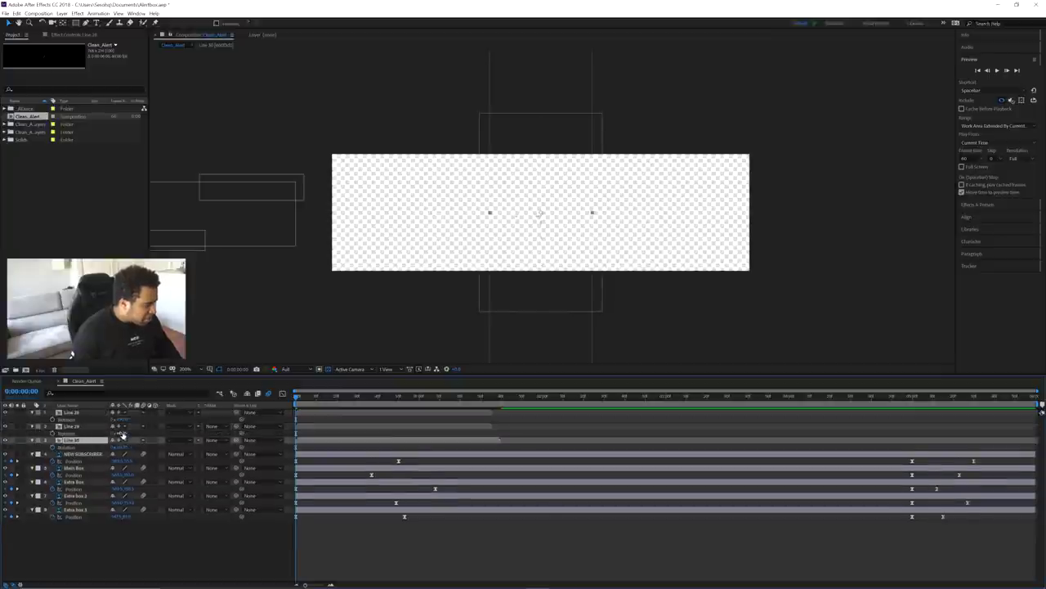
key("ctrl+Up")
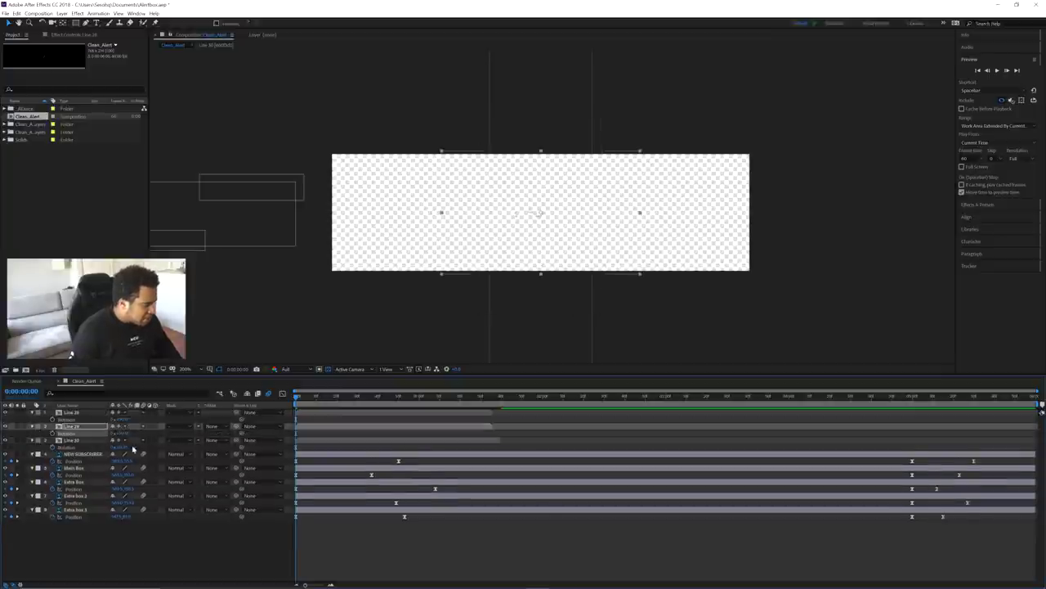
left_click(181, 441)
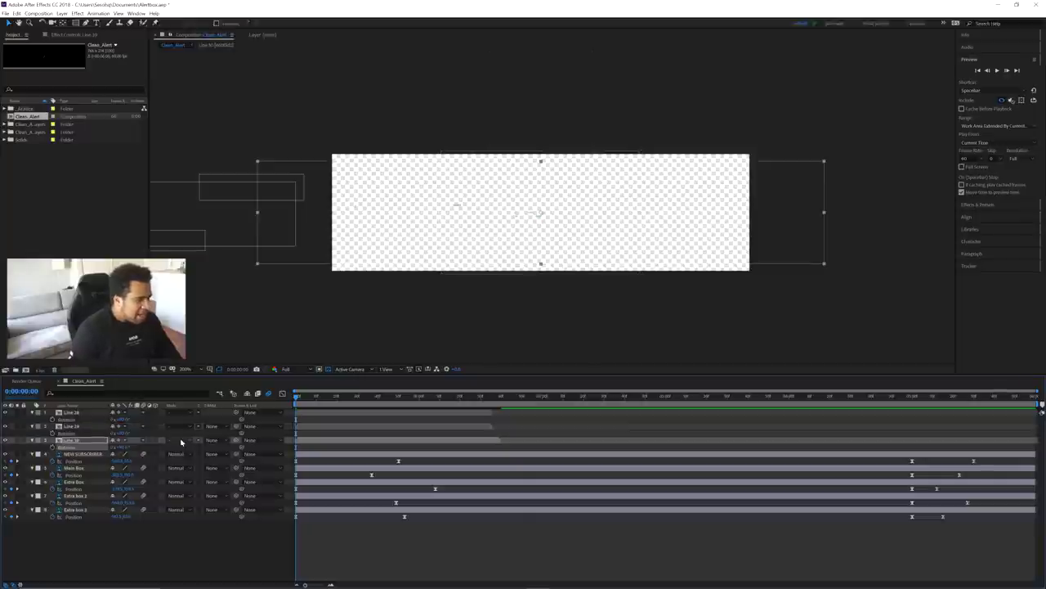
Step: Turn off the transparency grid and shift the three line layers in time to start at about 0:00:02:07
left_click(320, 369)
left_click_drag(527, 400, 556, 401)
left_click(116, 414)
left_click(82, 426)
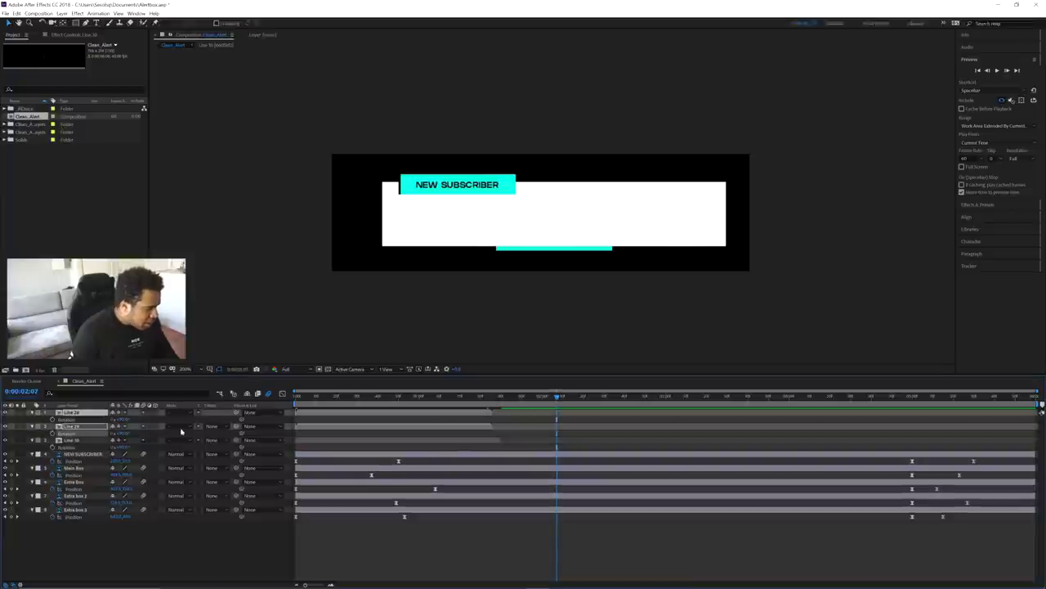
left_click(94, 440)
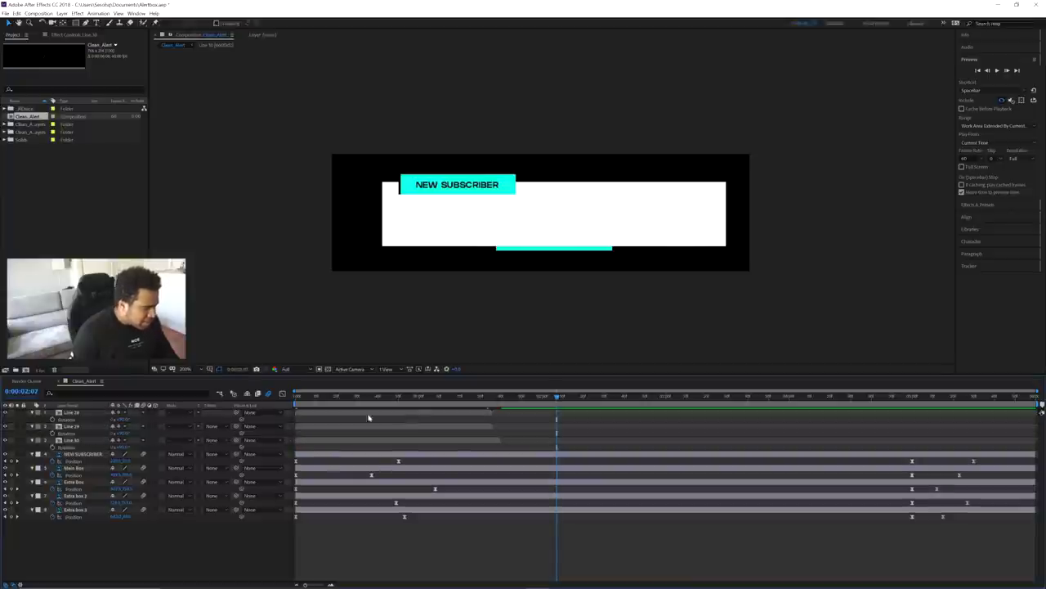
left_click(449, 415)
left_click(397, 446, "shift")
key("[")
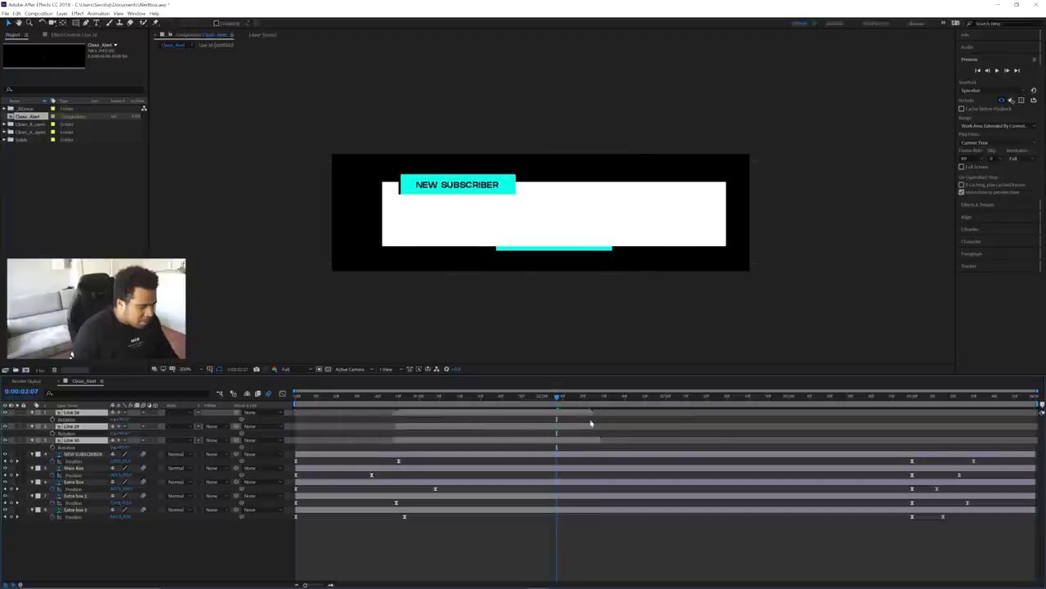
Step: Place Line 28 below the left part of the white main box and Line 29 above the box's upper-right corner
left_click(453, 216)
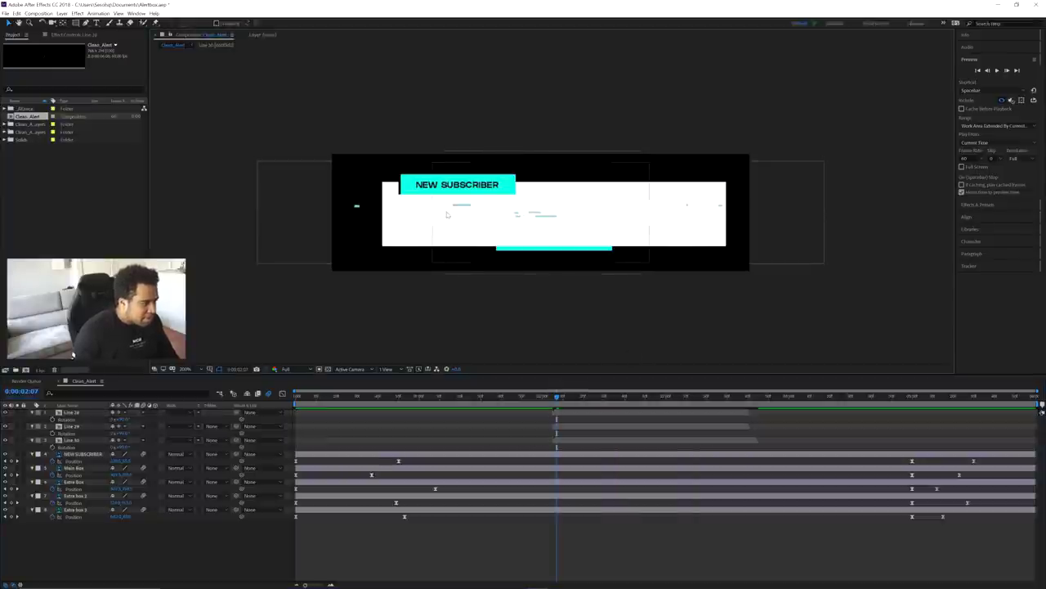
left_click(446, 214)
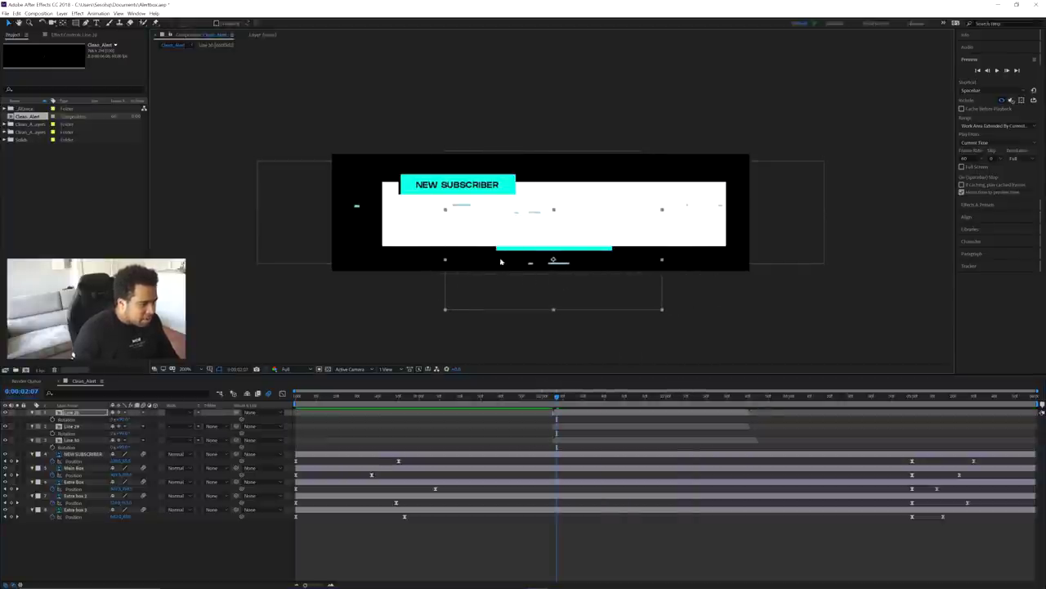
left_click_drag(501, 261, 413, 259)
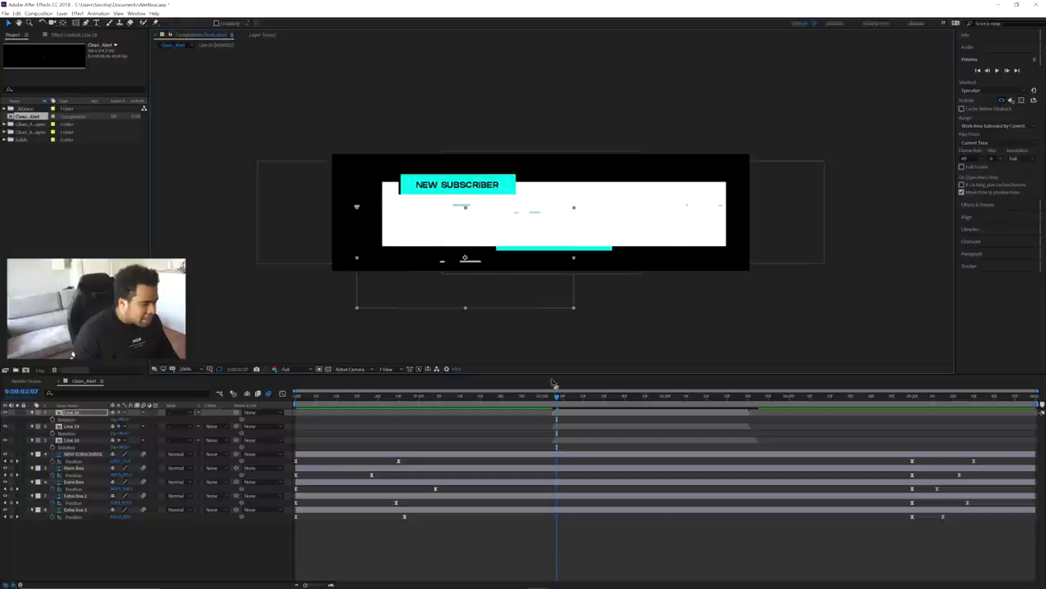
left_click(571, 428)
left_click_drag(640, 212, 660, 197)
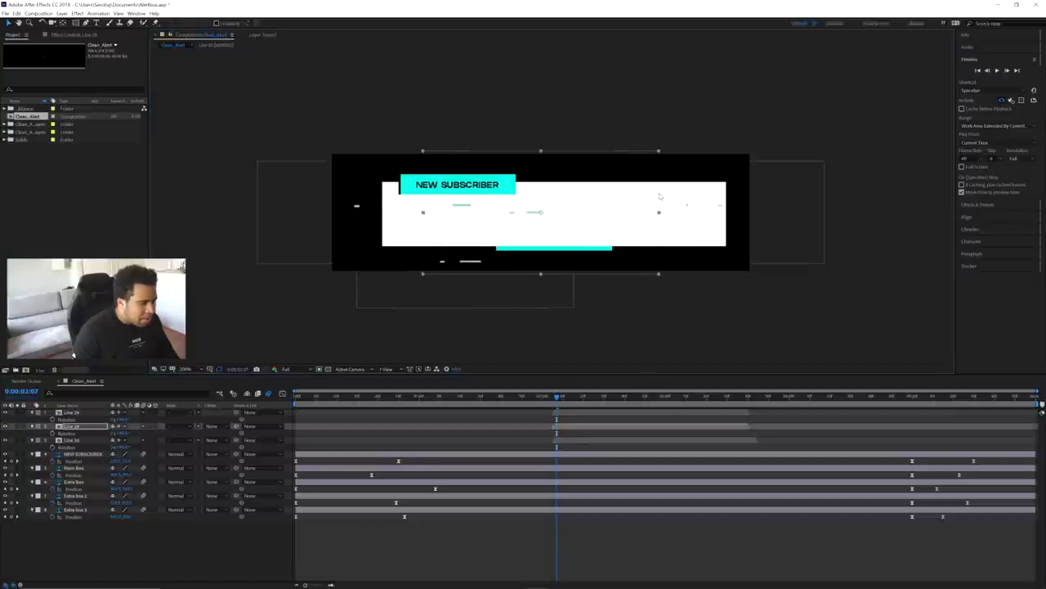
left_click_drag(578, 212, 730, 193)
left_click(540, 298)
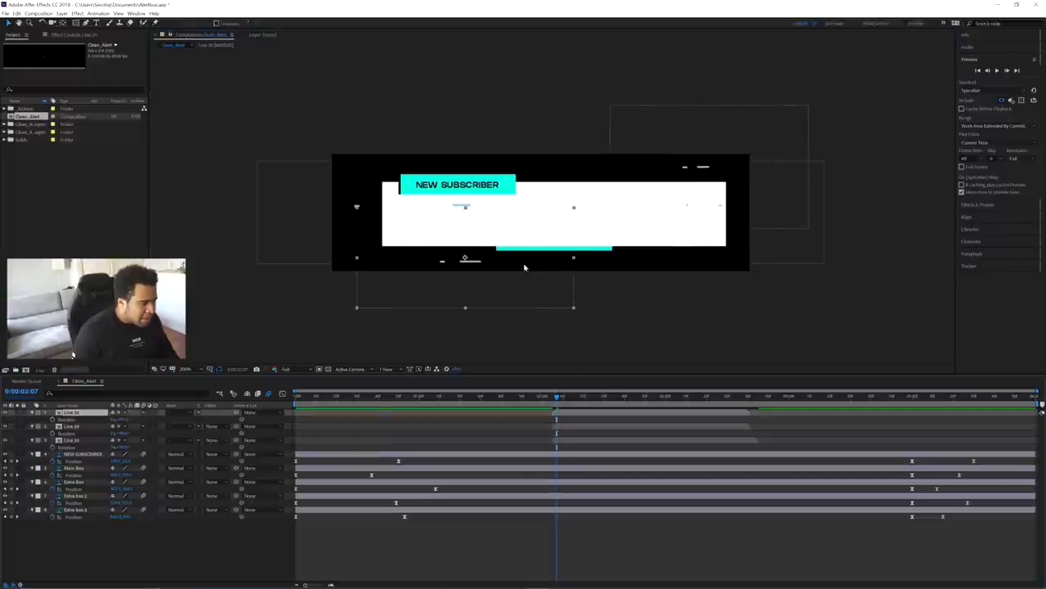
Step: Move Line 30 up so its lines run above the white main box, and start its layer earlier than the other two lines
left_click(78, 442)
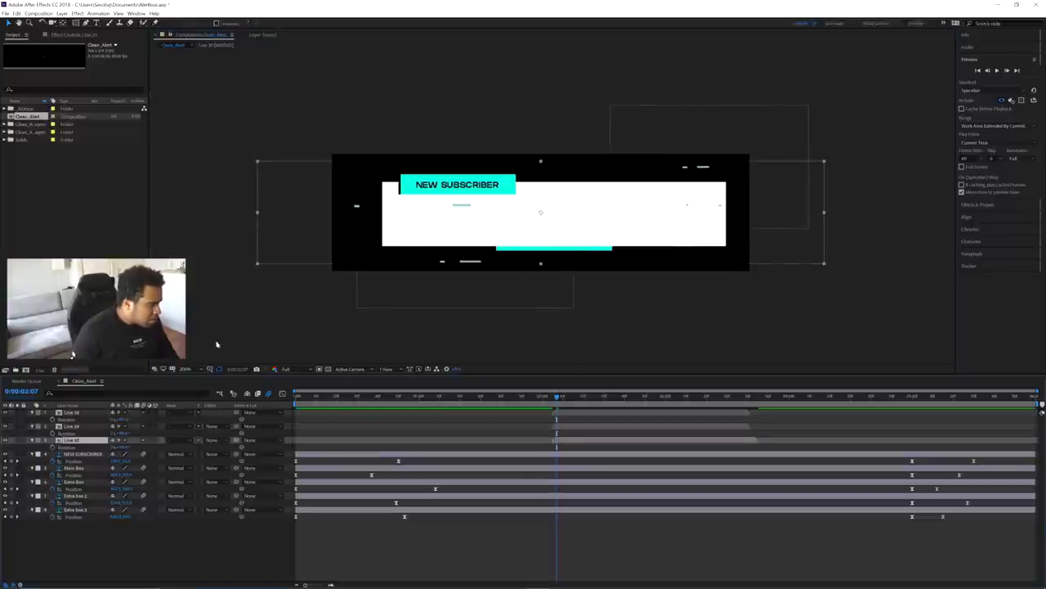
left_click_drag(310, 185, 311, 189)
left_click_drag(572, 439, 485, 434)
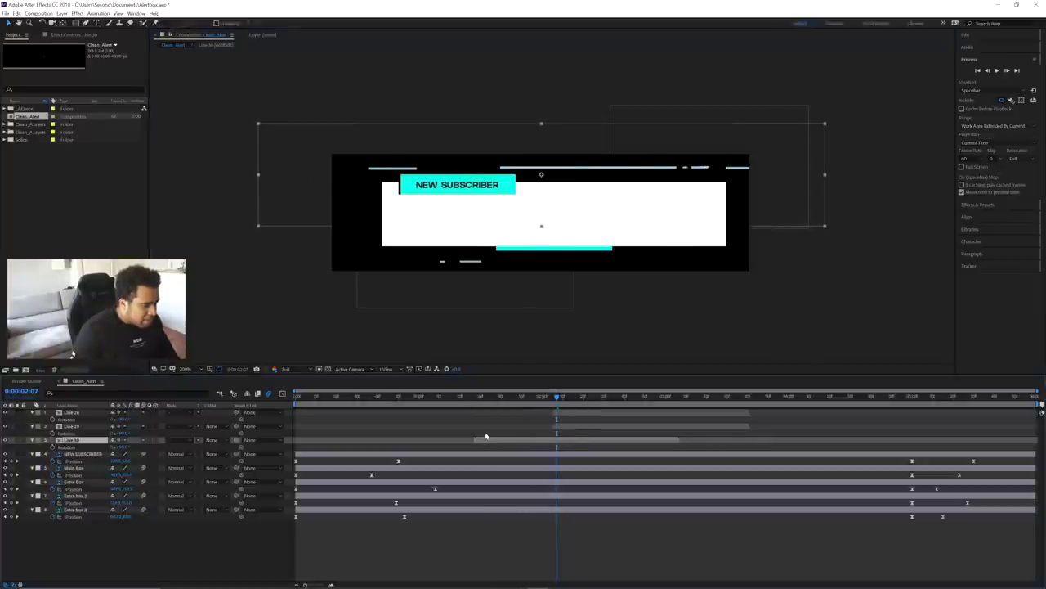
Step: Stagger the line layers so Line 28 starts after Line 30 and Line 29 starts last, and preview from 0:00:02:10
left_click_drag(556, 396, 645, 413)
left_click_drag(547, 398, 614, 406)
key("space")
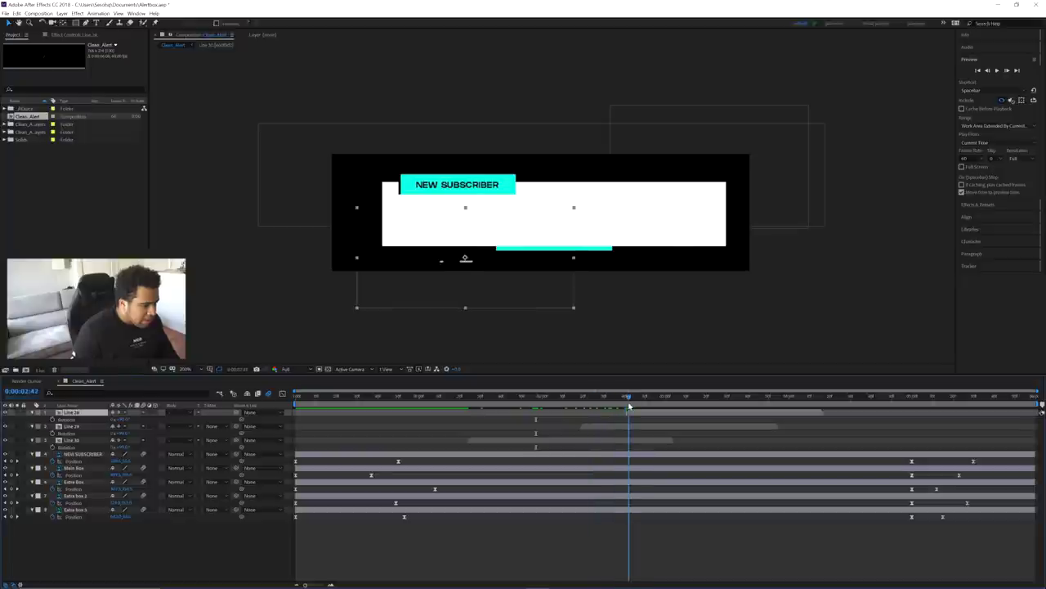
left_click_drag(623, 431, 713, 428)
left_click(674, 426)
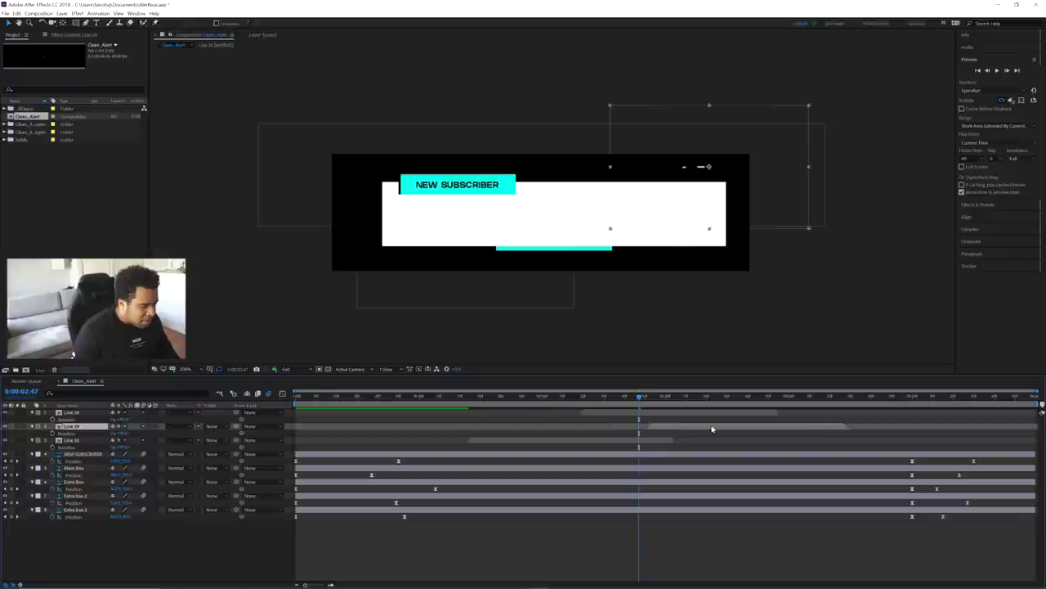
left_click(563, 396)
key("space")
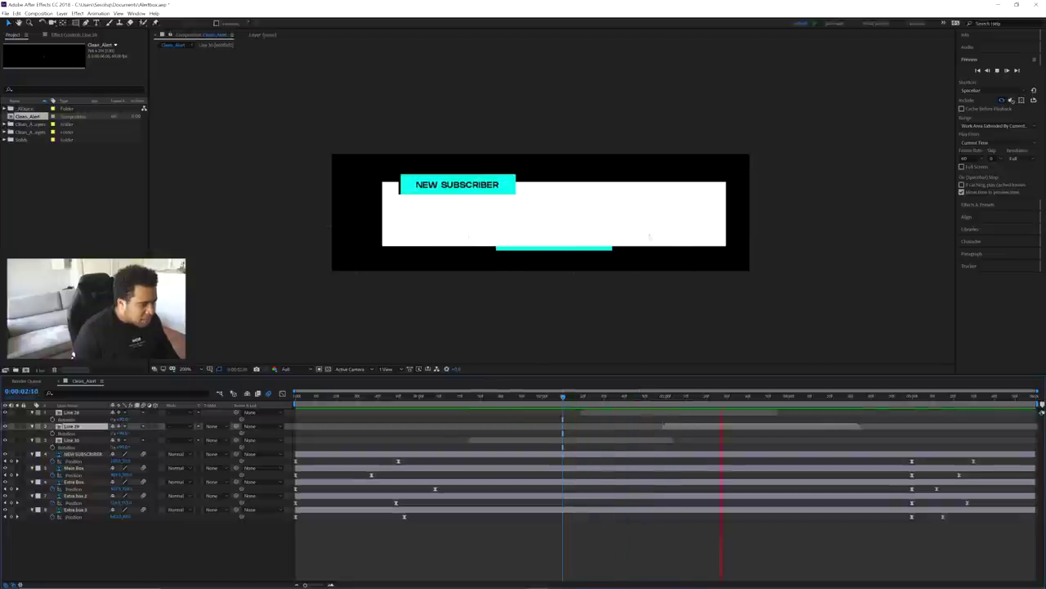
Step: Set the Color Control colour inside the Line 28 composition to white, FFFFFF, and return to Clean_Alert
key("space")
left_click_drag(599, 406, 485, 406)
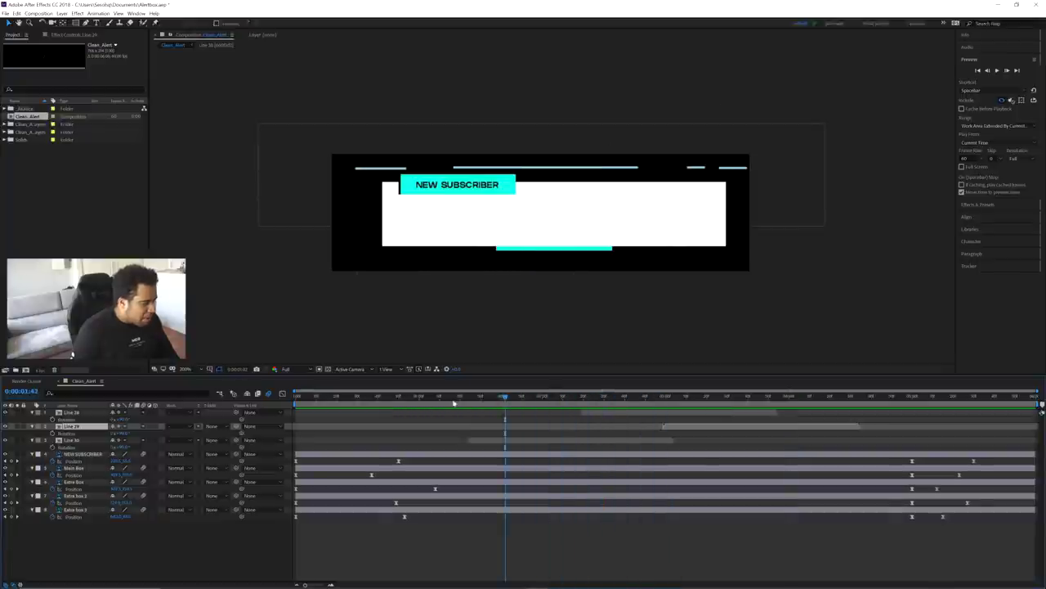
double_click(75, 412)
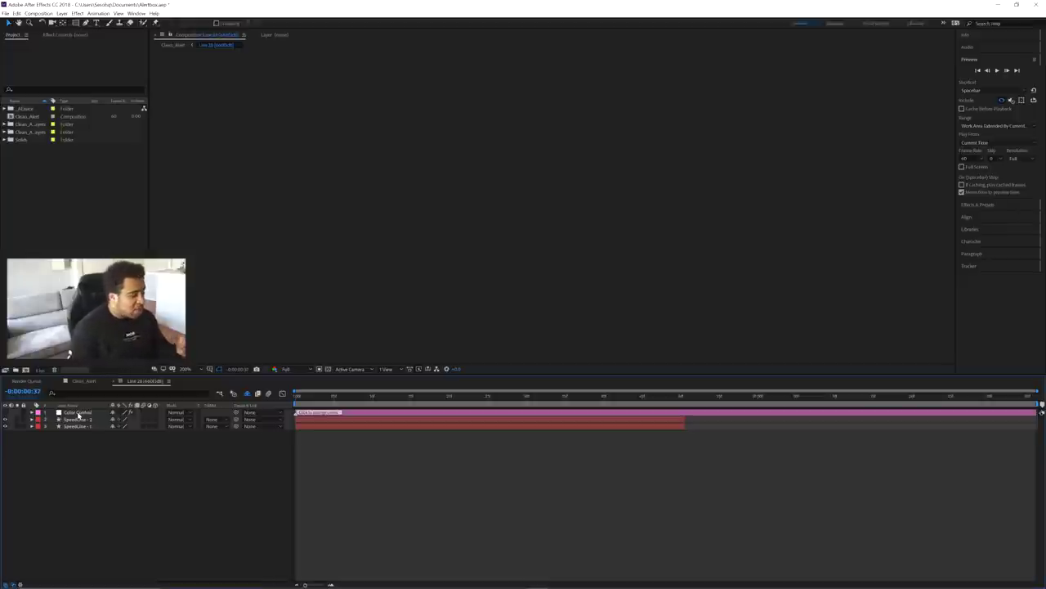
left_click(81, 381)
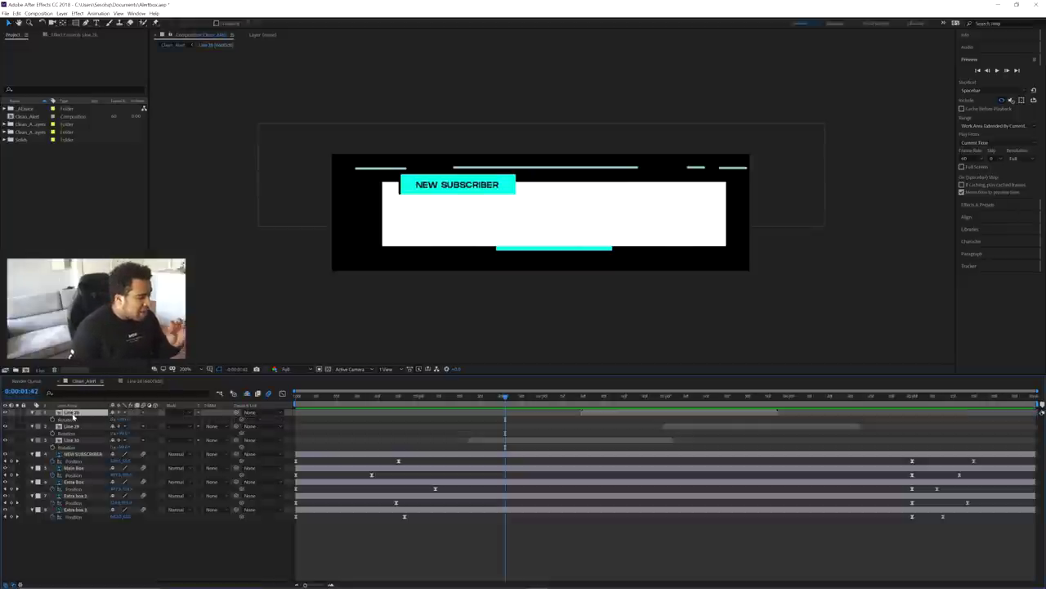
left_click(135, 381)
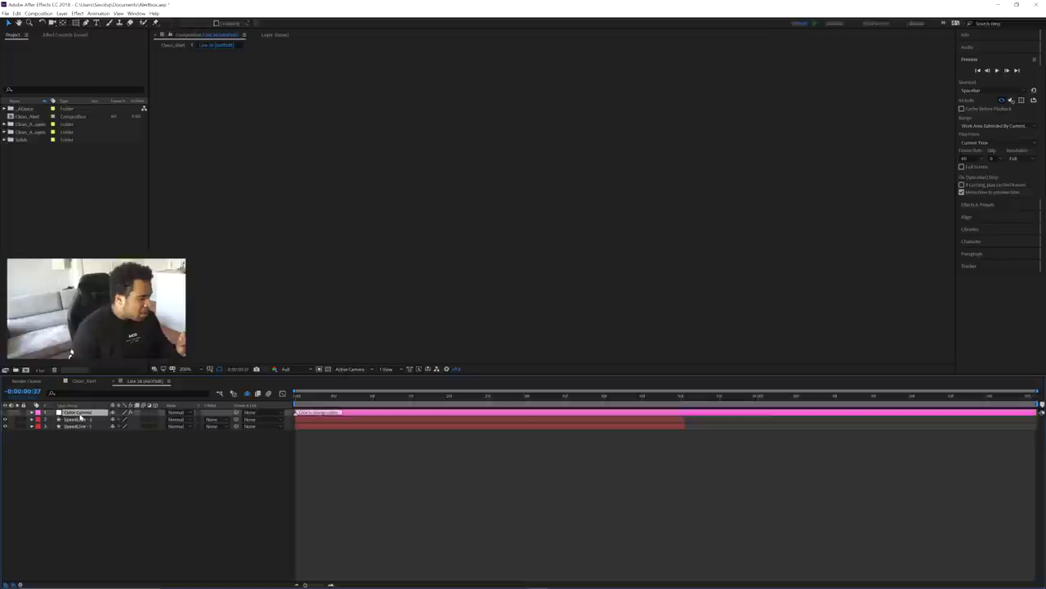
left_click(70, 35)
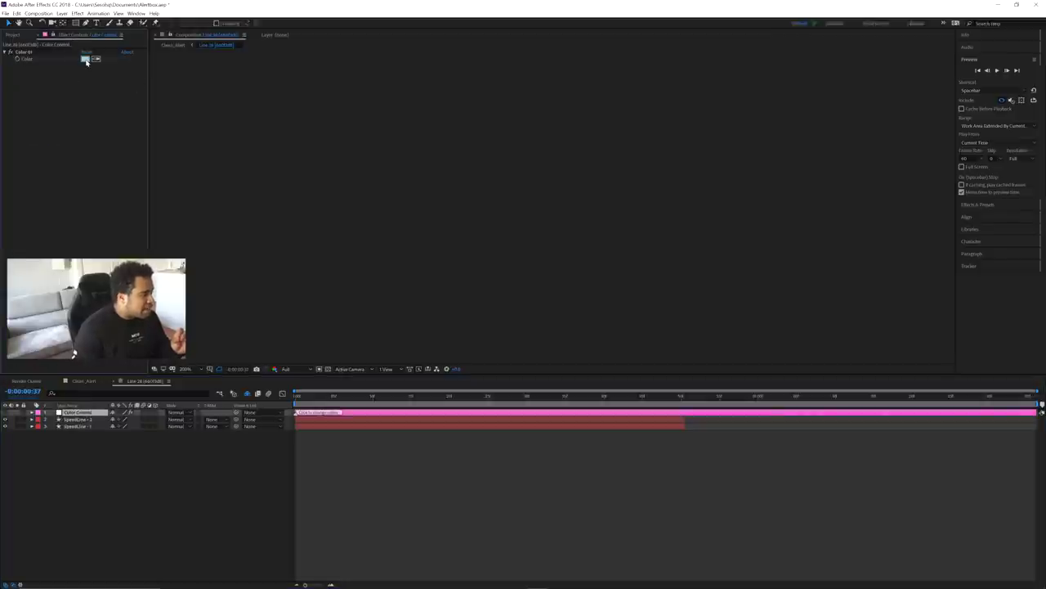
left_click(86, 59)
type("FFFFFF")
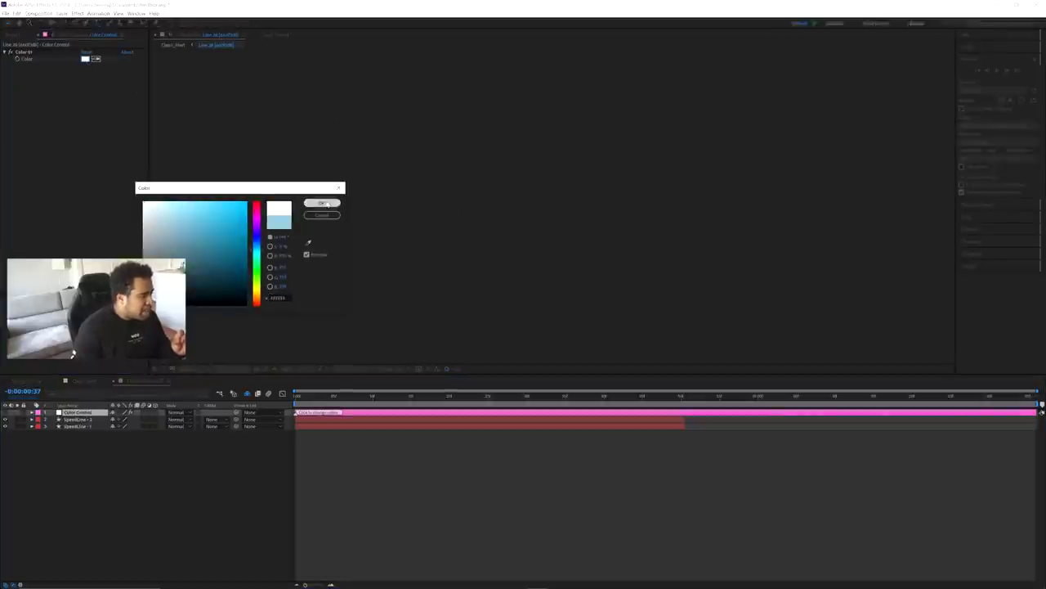
left_click(323, 203)
key("ctrl+0")
left_click(82, 381)
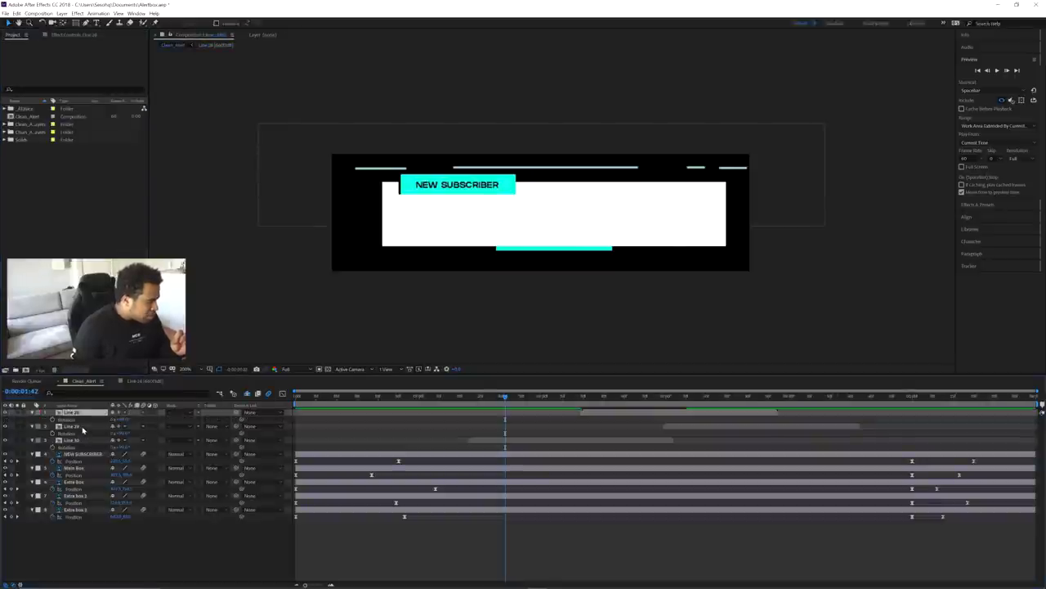
Step: Change the Color Control colour inside the Line 29 composition to white and return to Clean_Alert
double_click(81, 428)
left_click(70, 413)
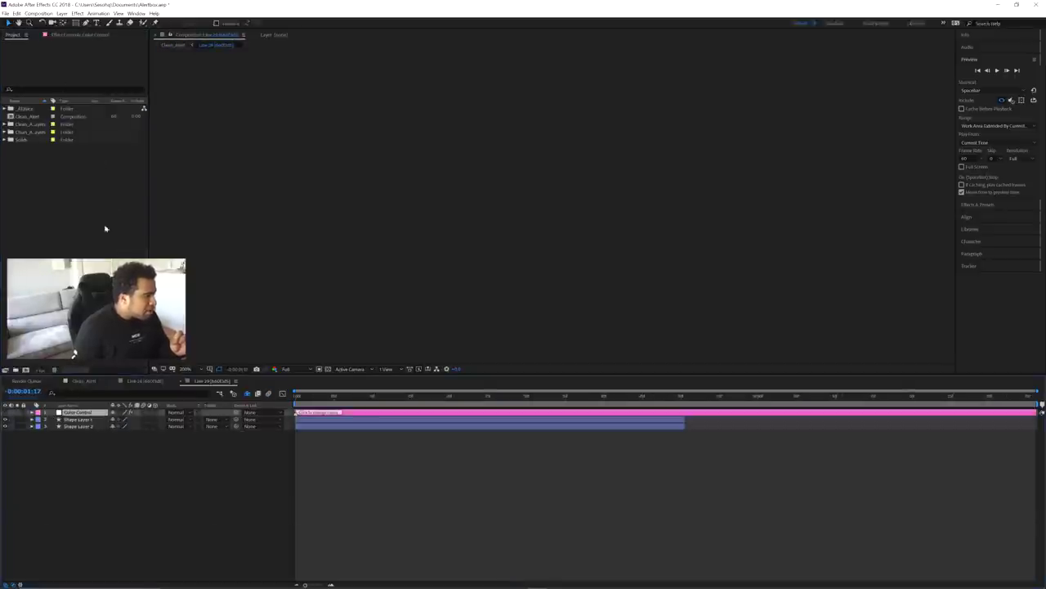
left_click(67, 36)
left_click(85, 59)
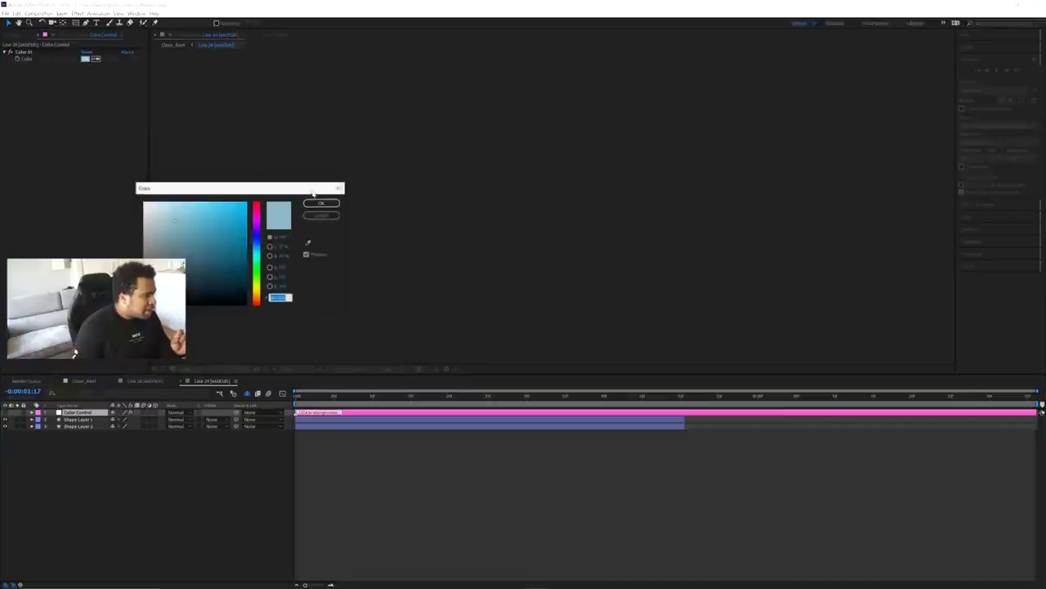
left_click(315, 200)
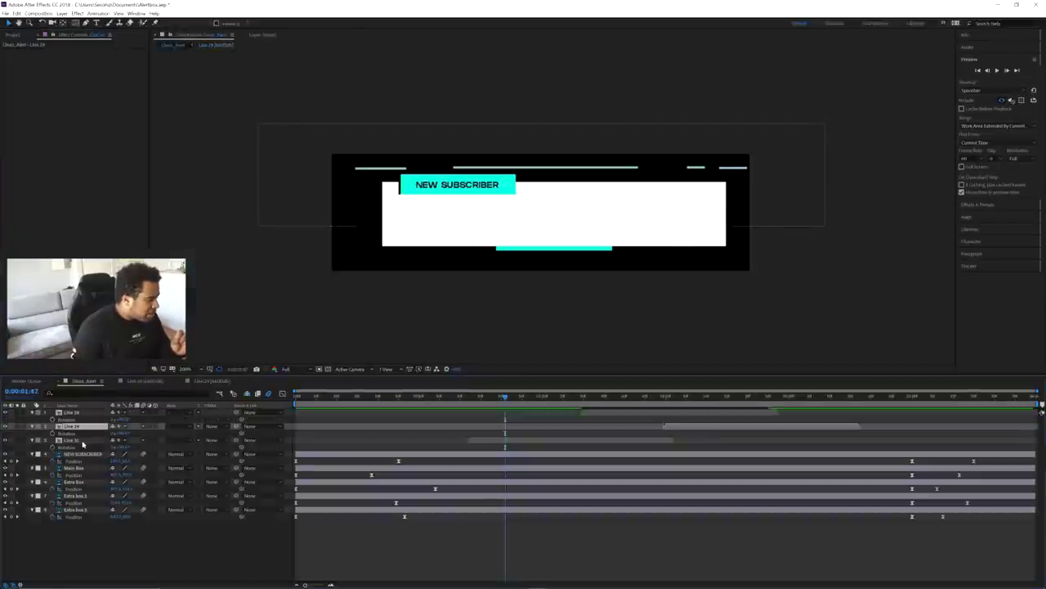
Step: Recolour the lines inside the Line 30 composition to white through its Color Control layer and return to Clean_Alert
left_click(85, 436)
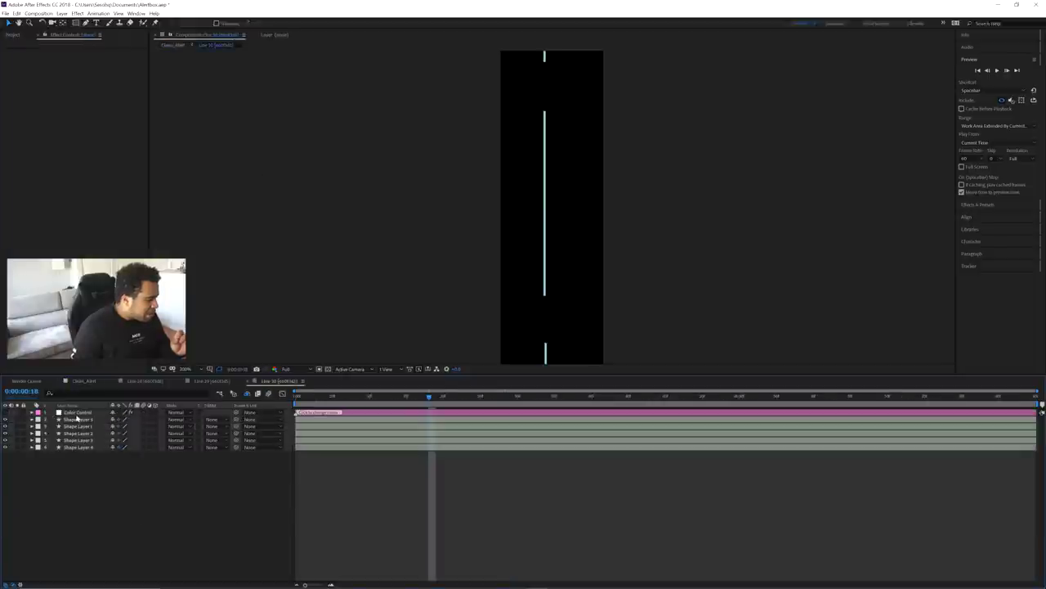
left_click(78, 412)
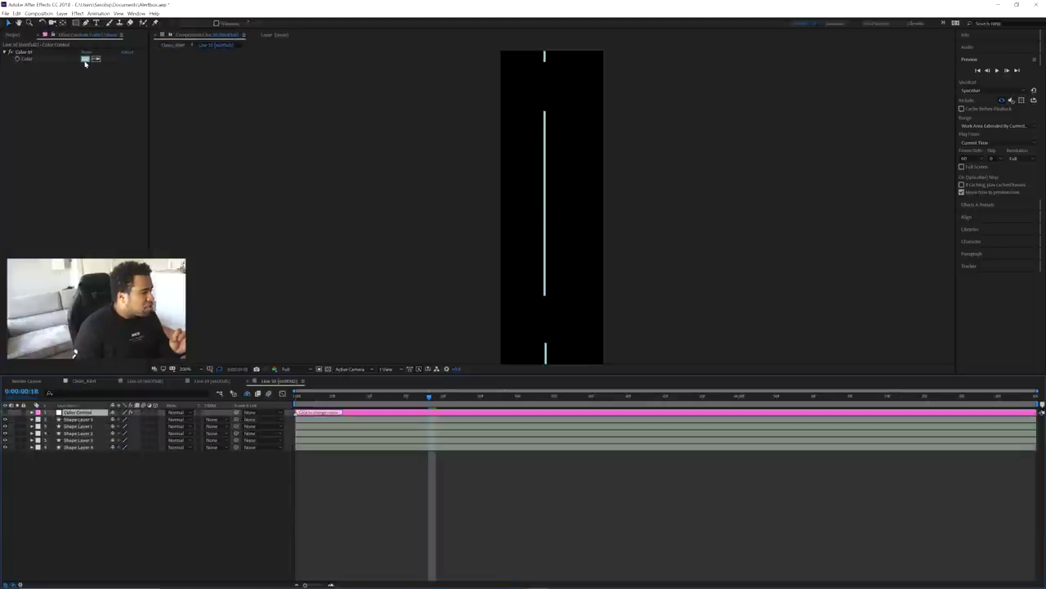
left_click(85, 60)
left_click(322, 203)
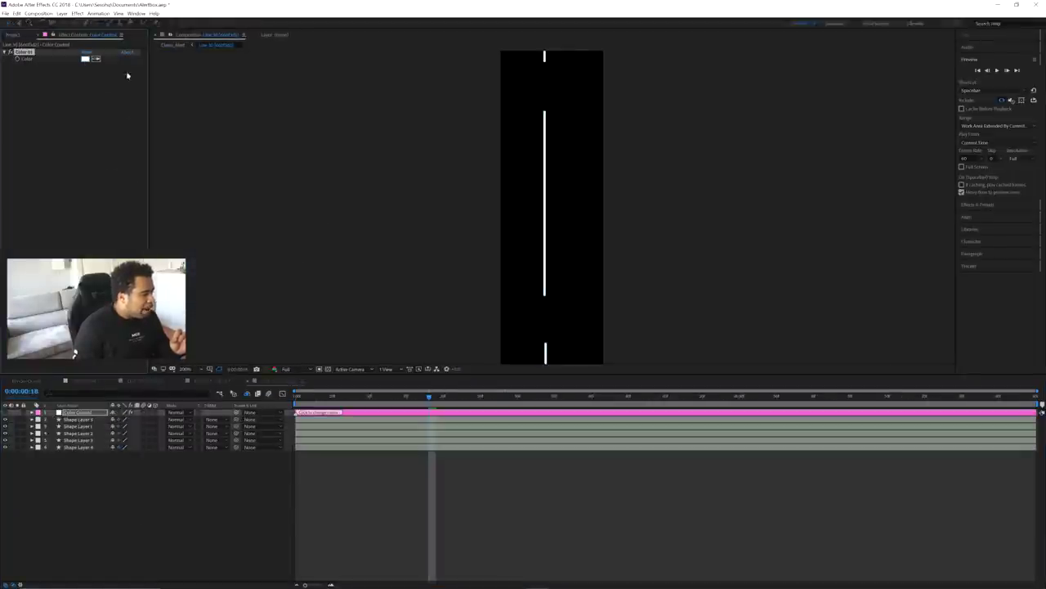
left_click(147, 381)
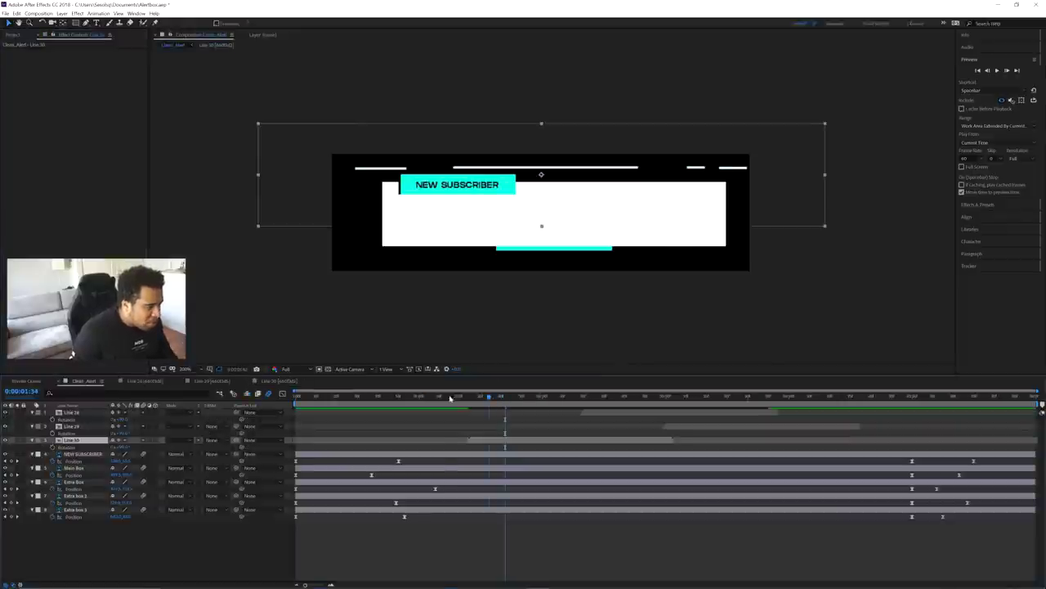
Step: Preview the white lines from 0:00:01:12, turn on the transparency grid, and replay the alert from the start
left_click(443, 396)
key("space")
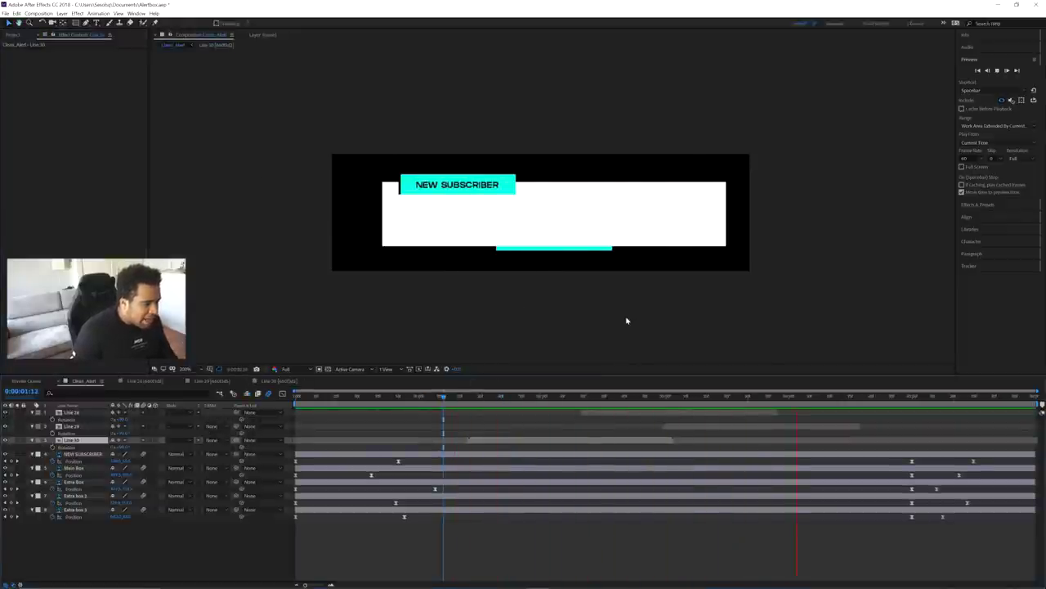
left_click_drag(472, 395, 421, 396)
left_click(320, 368)
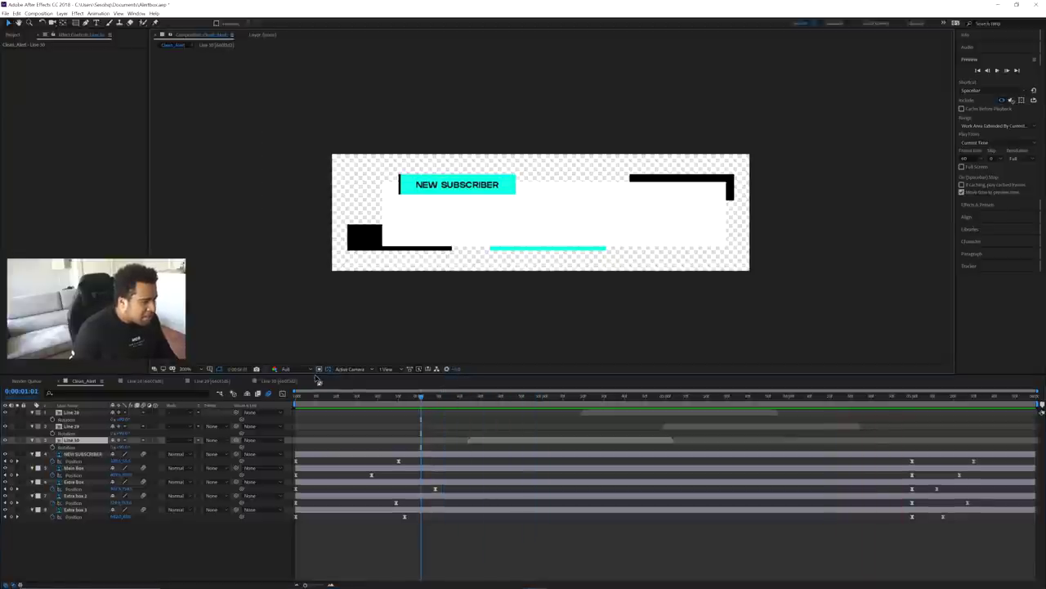
key("space")
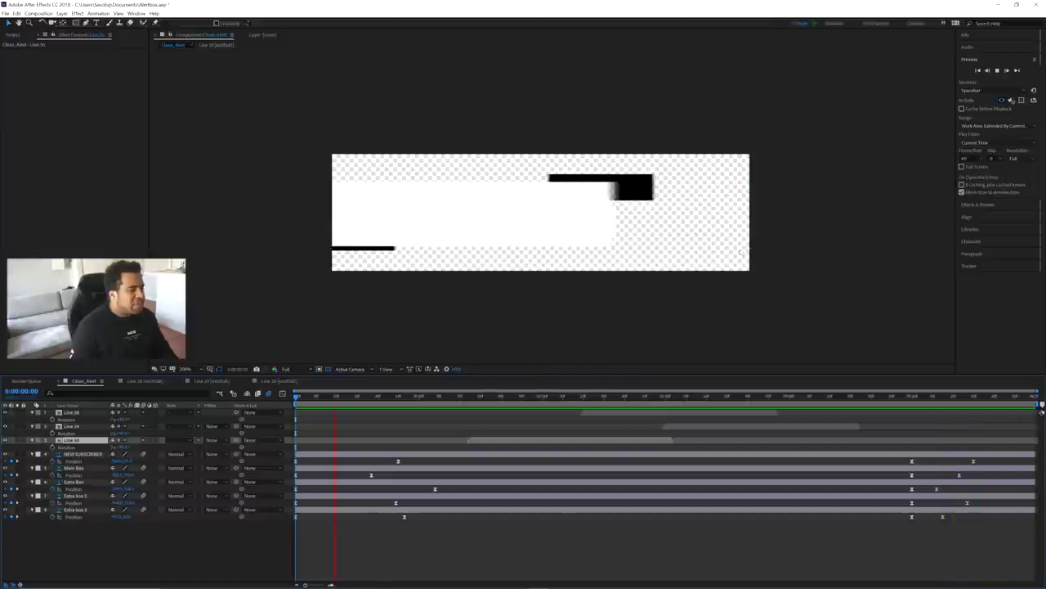
left_click(479, 399)
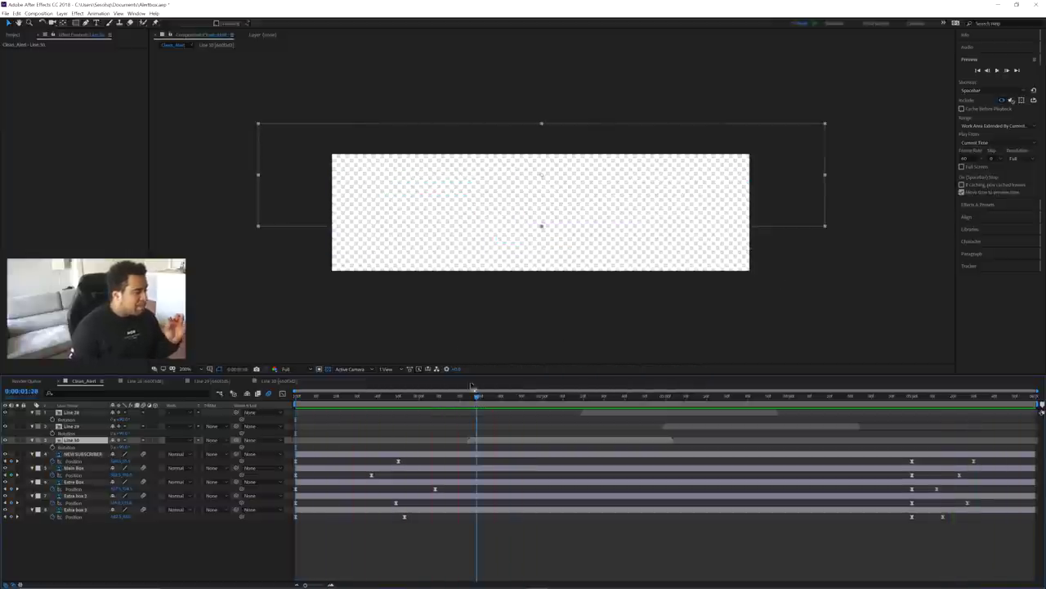
Step: Look through the 3D elements and style options in AEJuice Pack Manager, cancel the style choice and close the manager
left_click(136, 13)
left_click(162, 61)
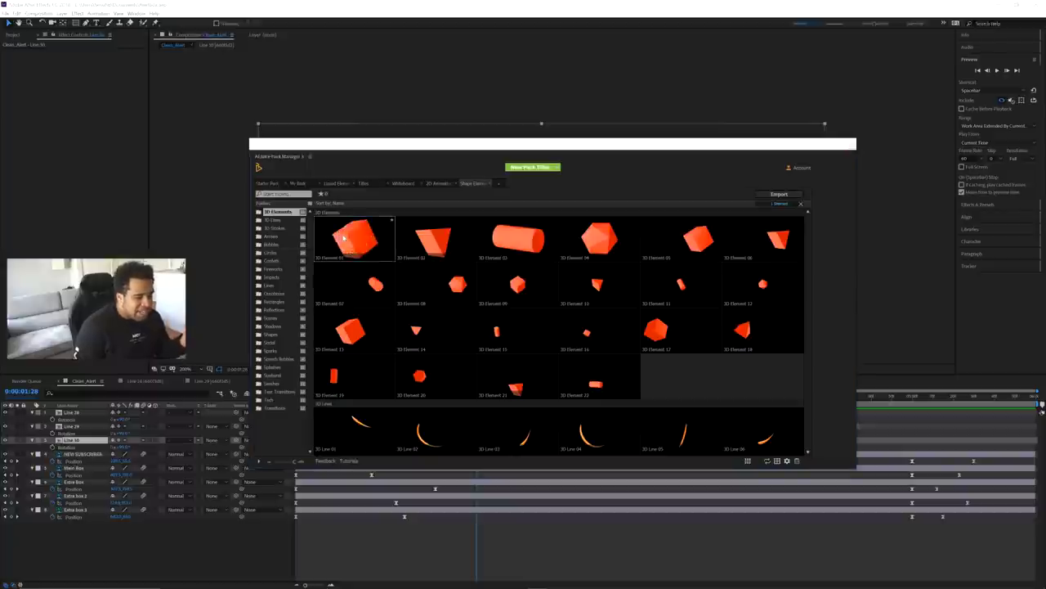
left_click(785, 460)
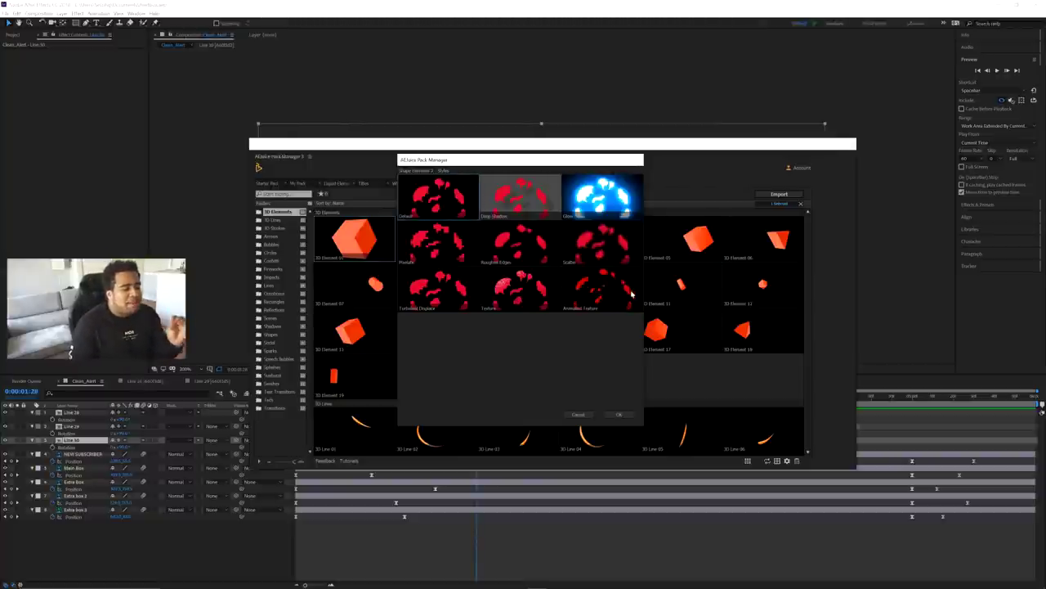
left_click(577, 416)
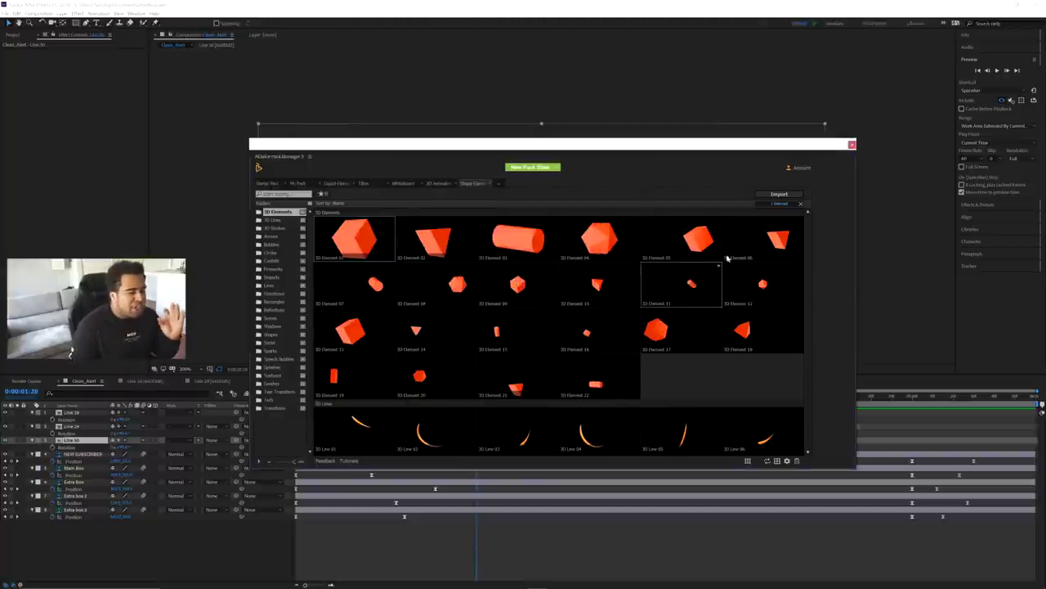
left_click(850, 147)
Step: Preview the later part of the alert, return to its first frame, and review the animation from 0:00:01:24
left_click_drag(526, 397, 713, 397)
key("space")
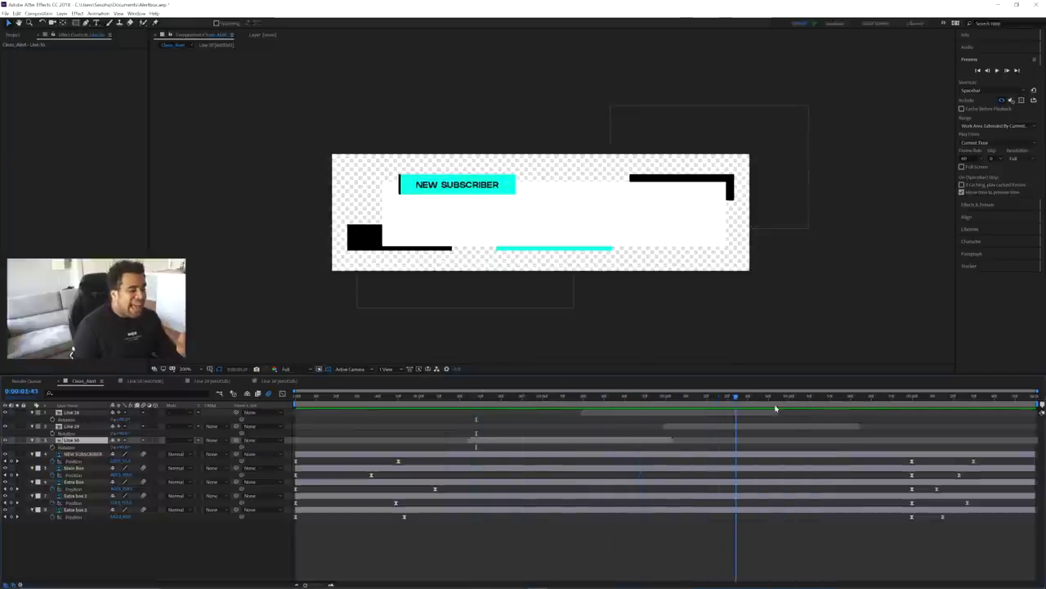
key("space")
key("Home")
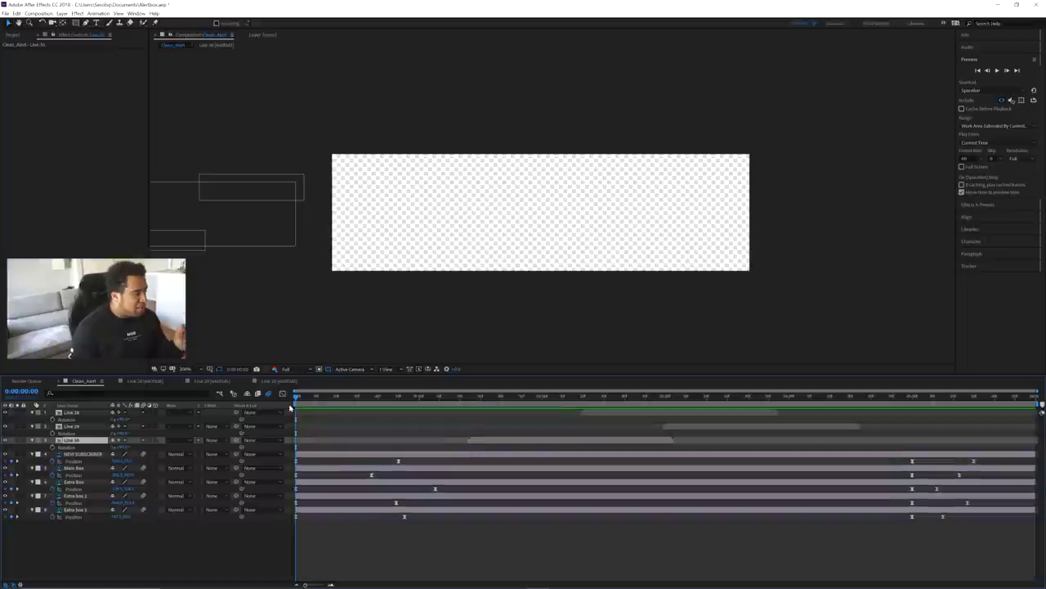
left_click(39, 13)
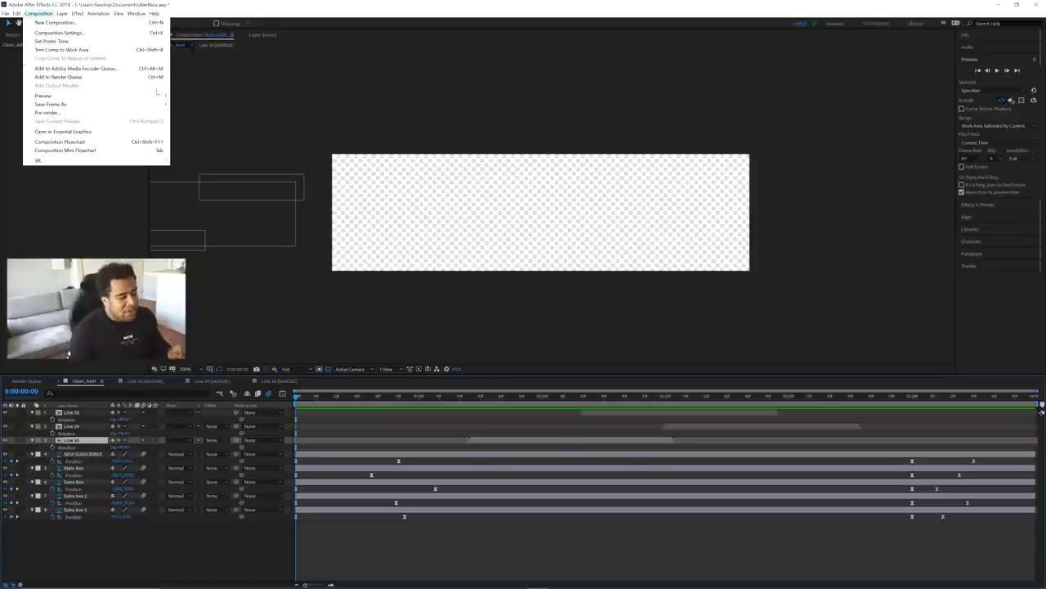
left_click(468, 397)
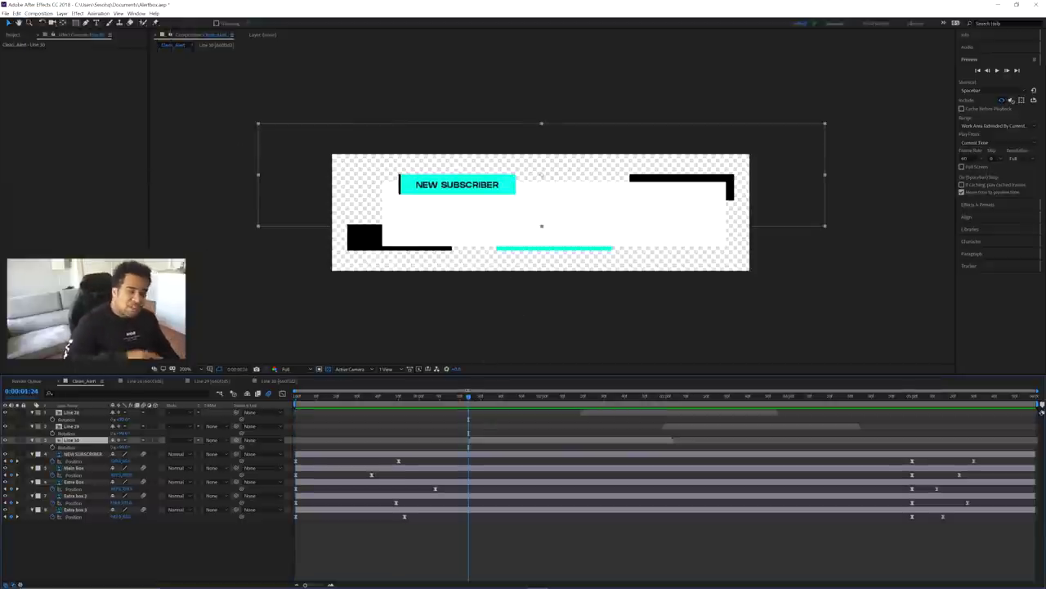
key("space")
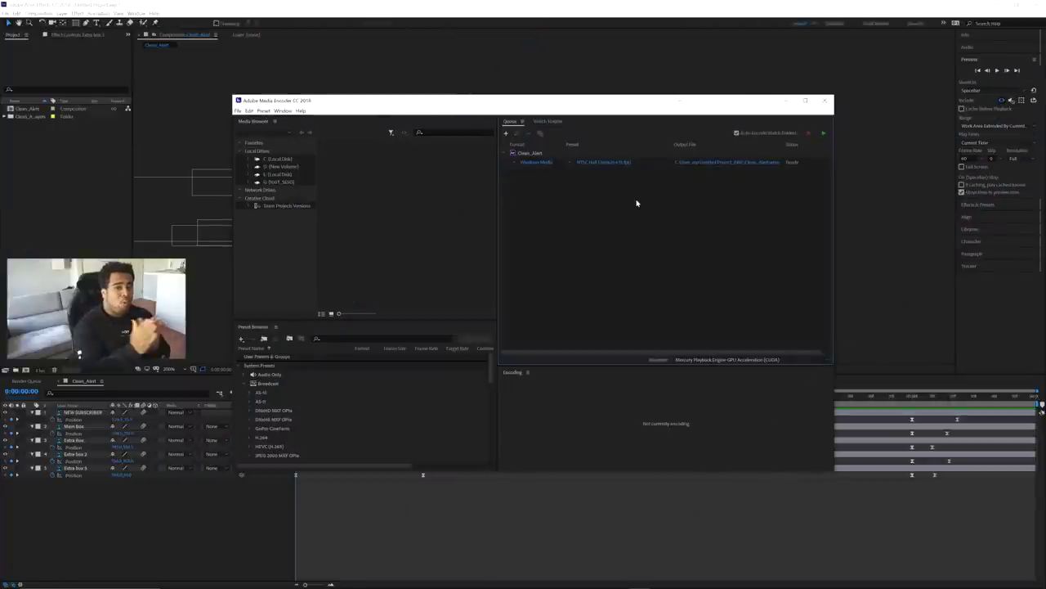
Step: In Adobe Media Encoder, cancel loading the Clean_Alert export settings and remove that export from the queue
left_click(539, 162)
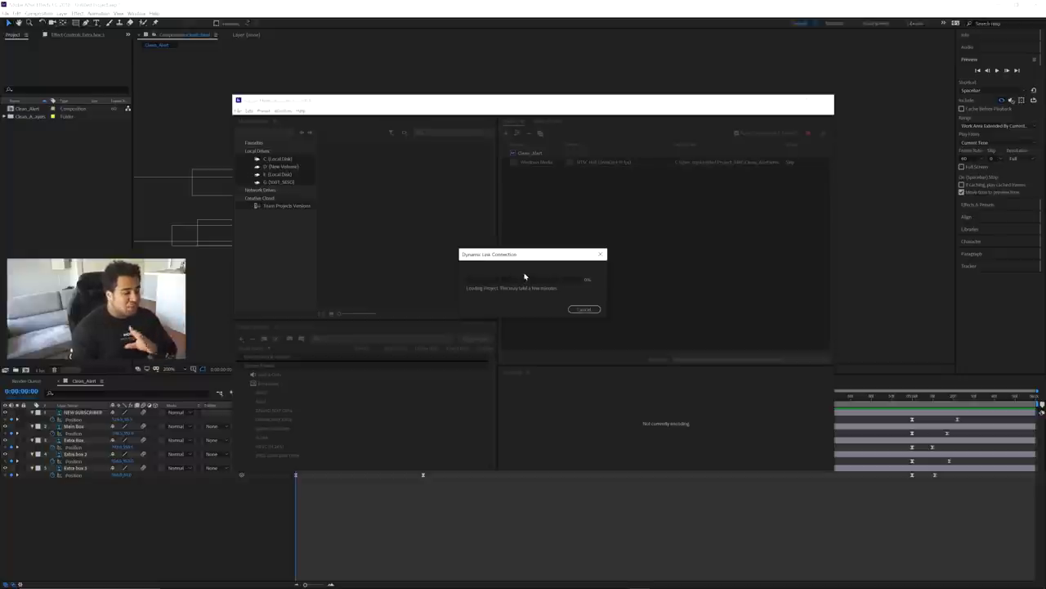
left_click(587, 308)
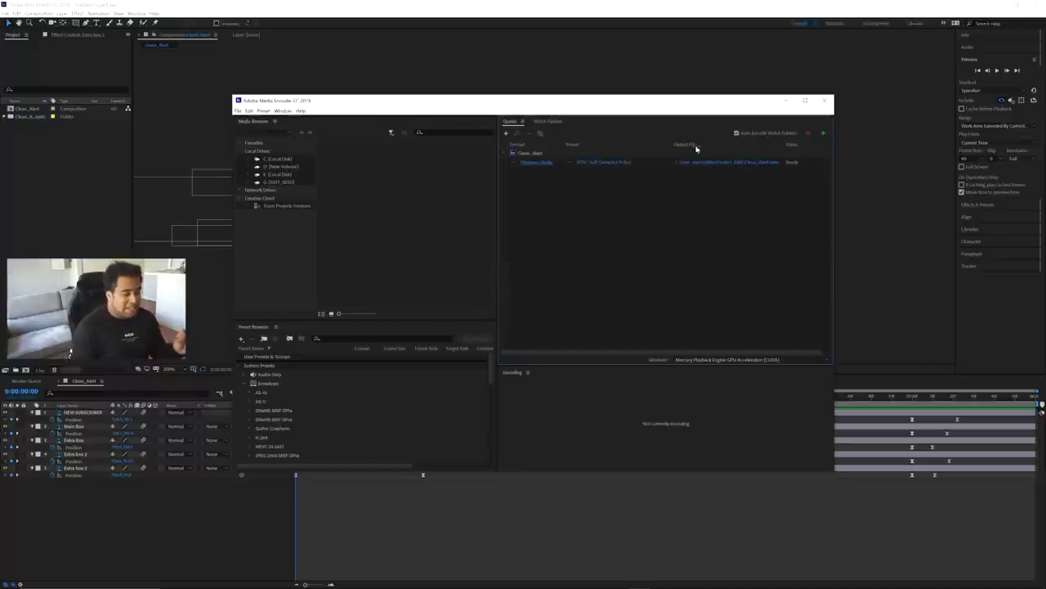
right_click(652, 167)
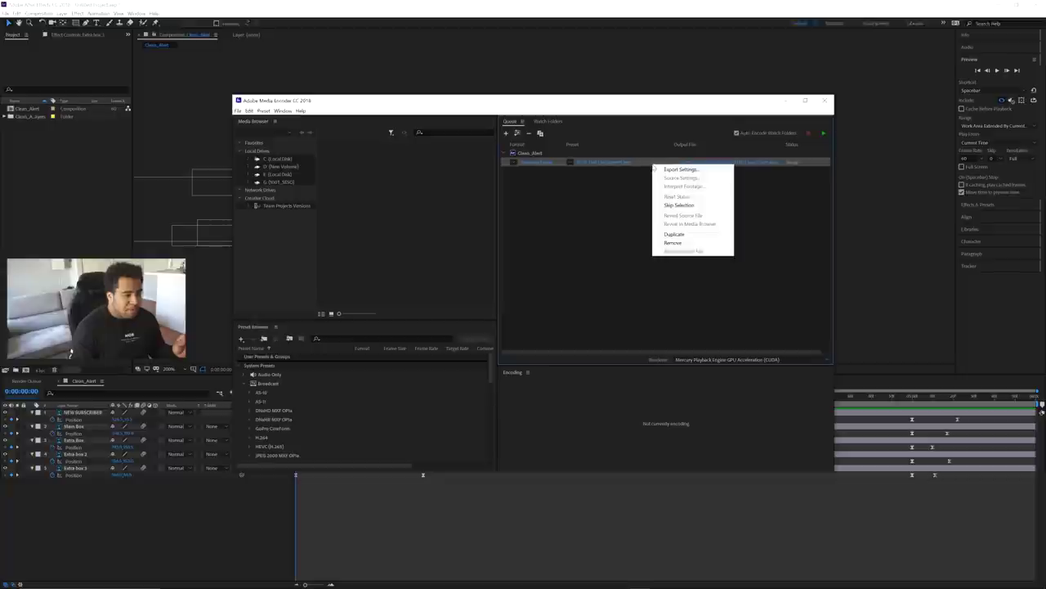
left_click(678, 243)
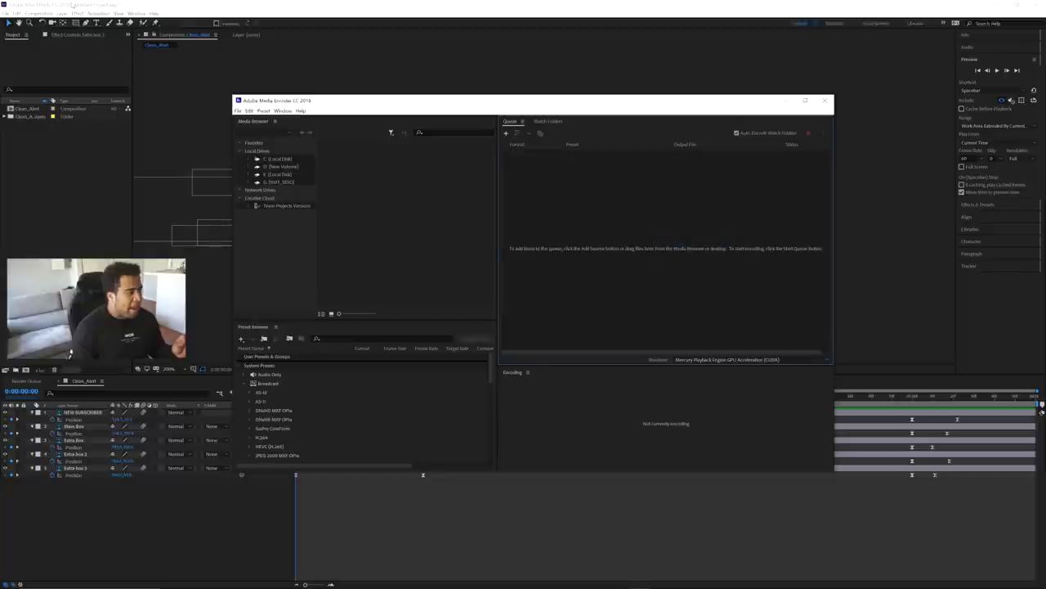
Step: Switch to After Effects, send the Clean_Alert composition to the Adobe Media Encoder queue, and open its export settings
key("alt+Tab")
left_click(41, 14)
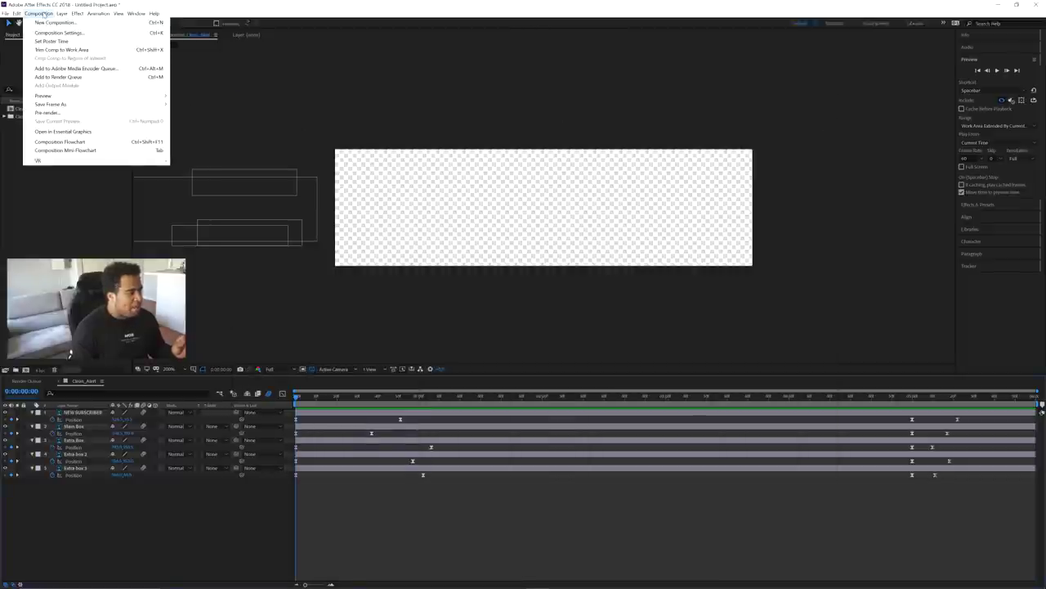
left_click(74, 68)
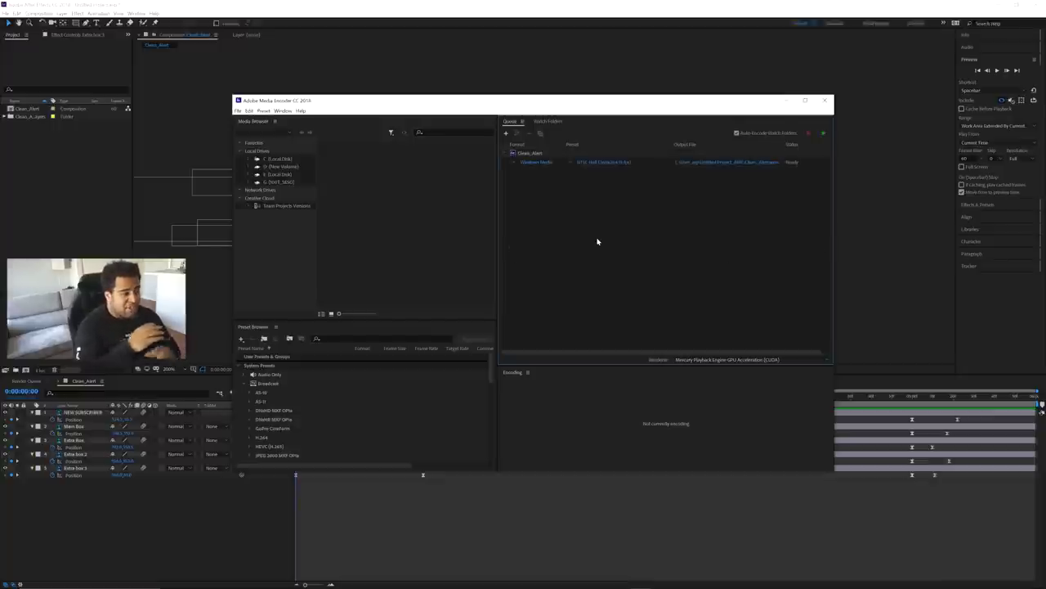
left_click(542, 163)
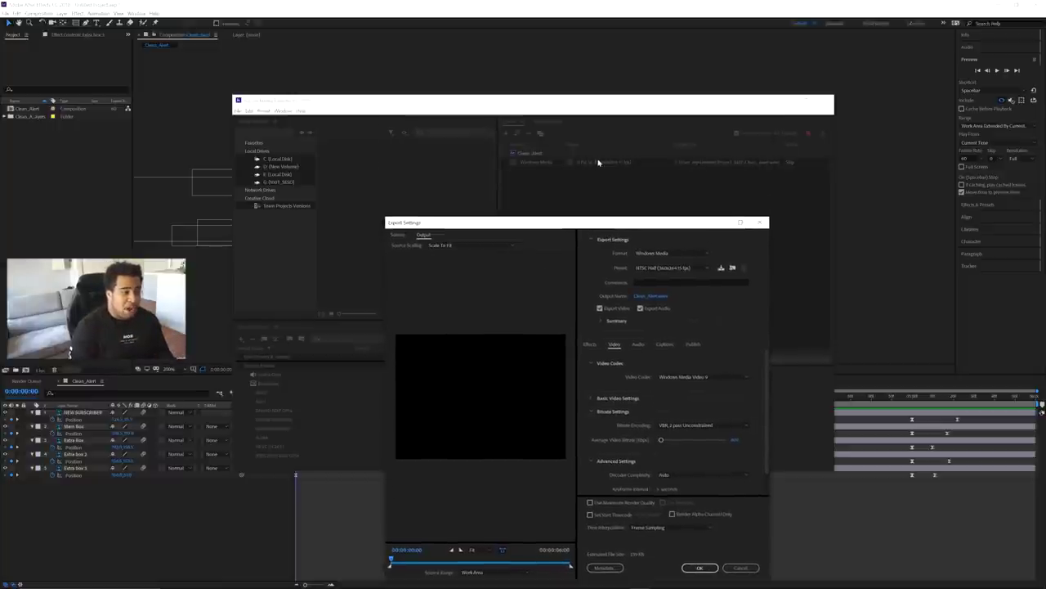
left_click_drag(601, 223, 600, 150)
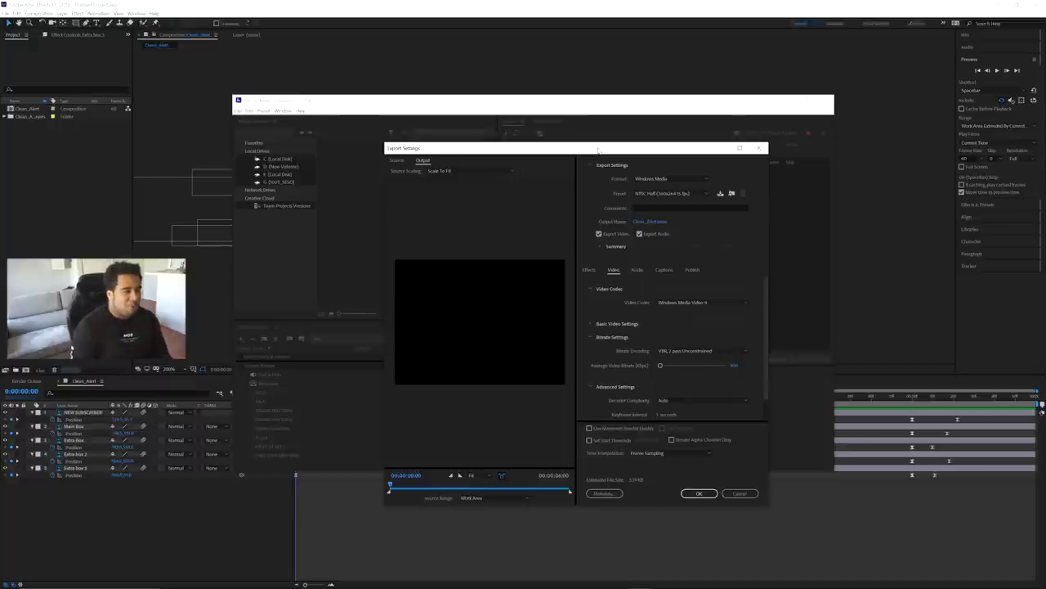
left_click_drag(599, 151, 597, 216)
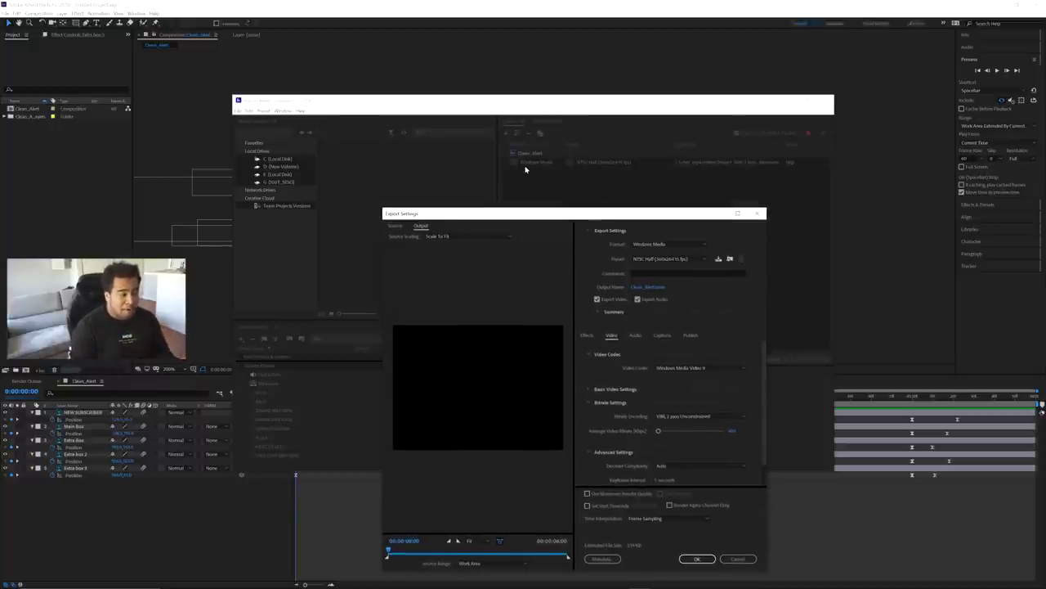
Step: Set the Clean_Alert export format to WebM, exclude audio from the export, and check the image settings
left_click_drag(624, 217, 630, 139)
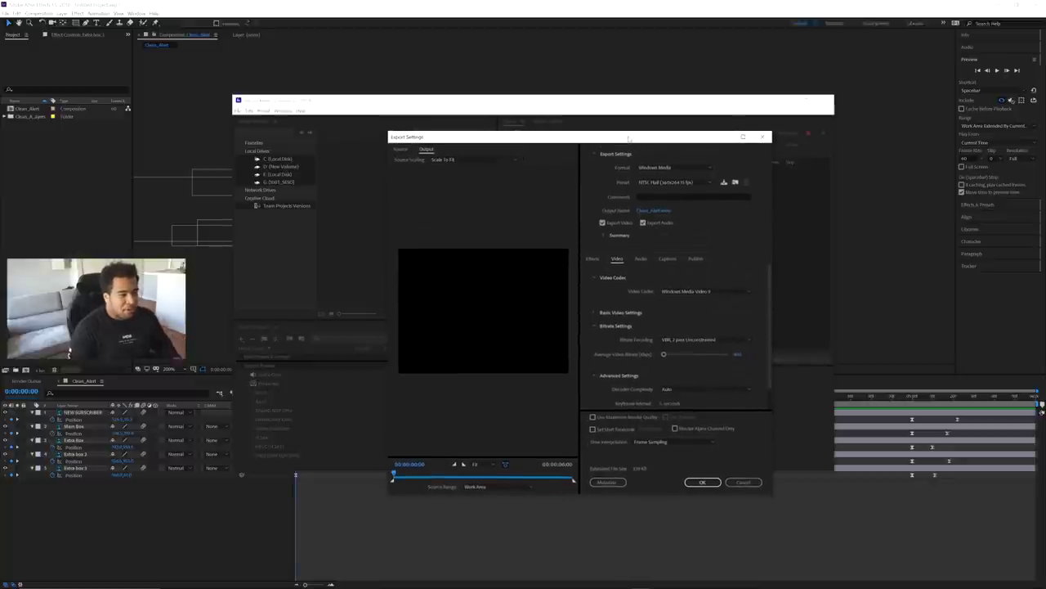
left_click(654, 167)
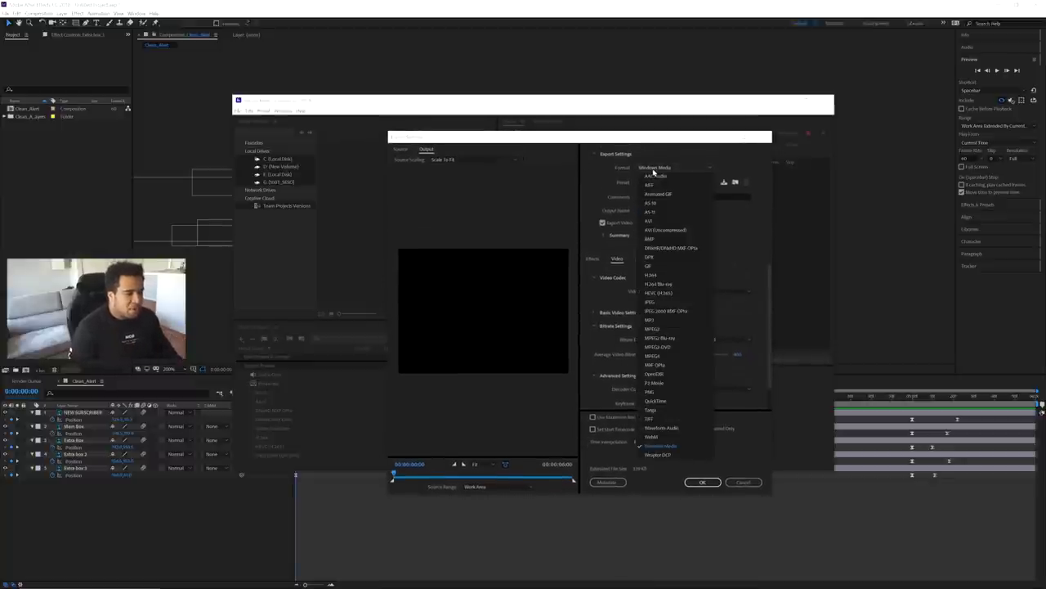
left_click(658, 444)
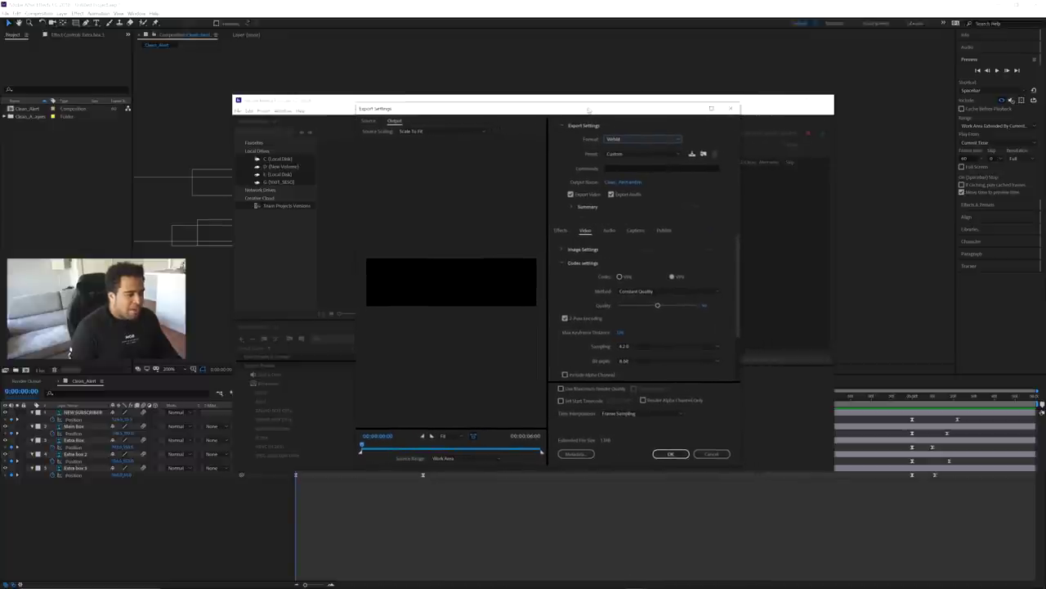
left_click(612, 195)
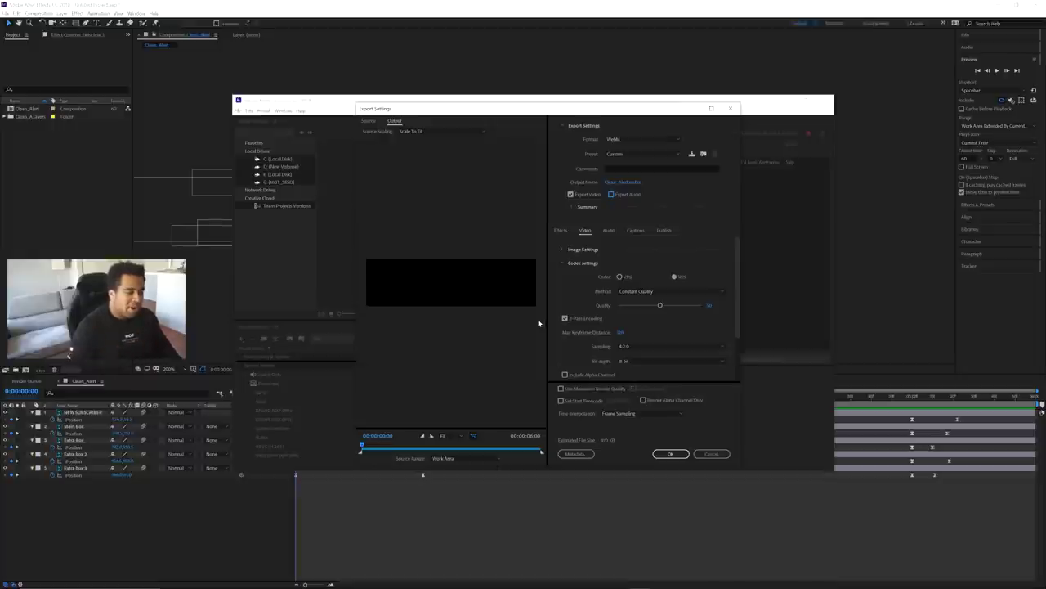
left_click(563, 249)
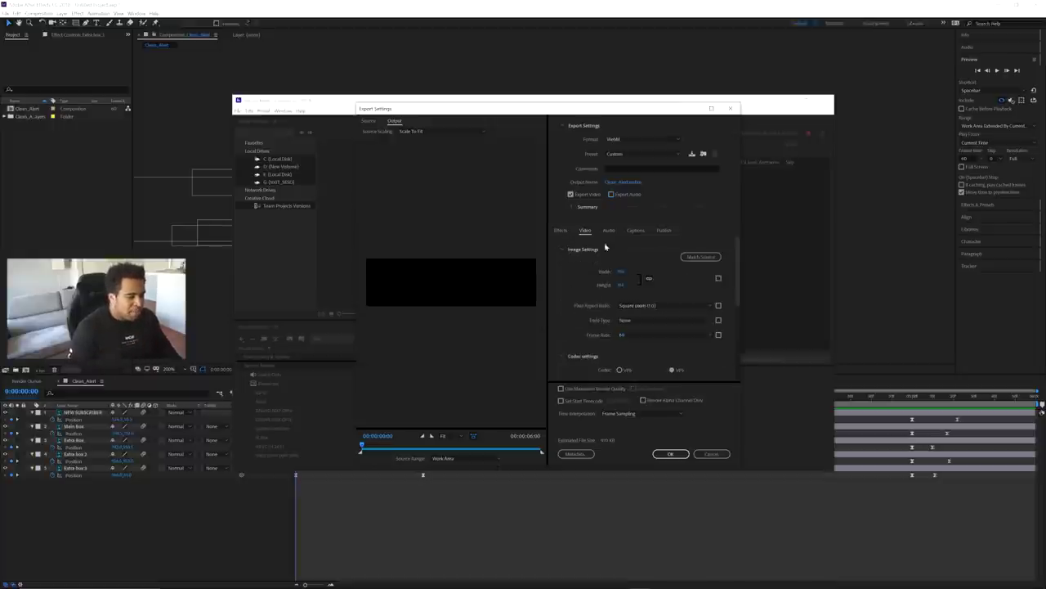
left_click(563, 249)
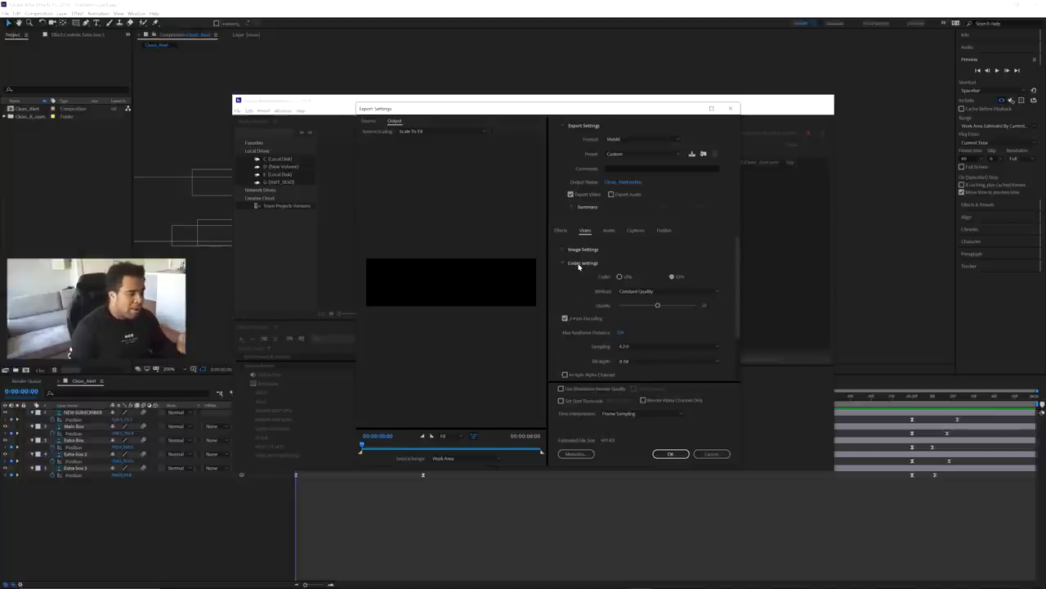
Step: Change the WebM encoding method to Constrained Quality and raise the bitrate to roughly three quarters of its range
left_click(639, 291)
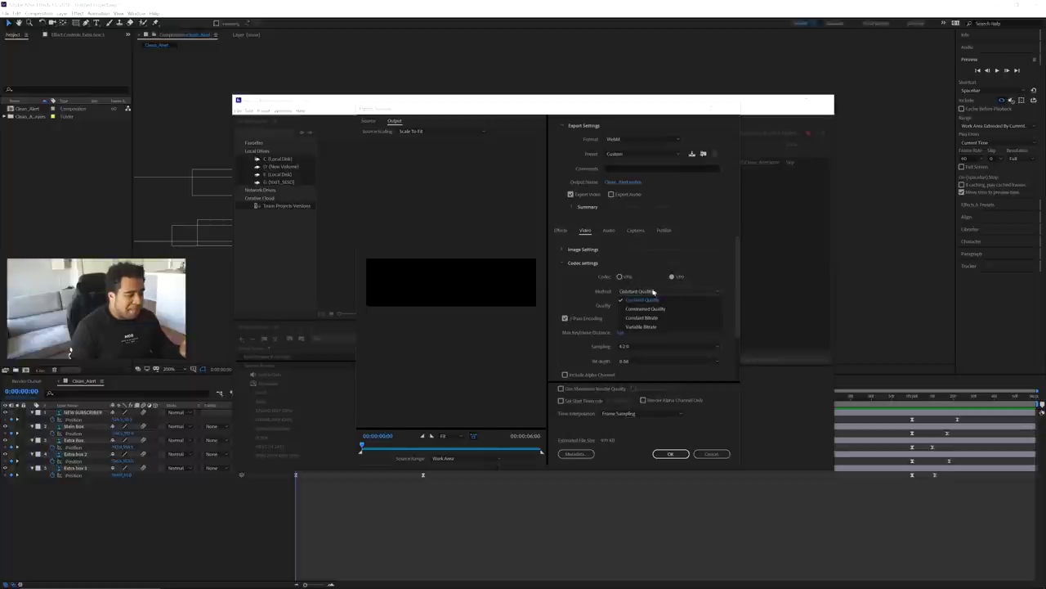
left_click(671, 310)
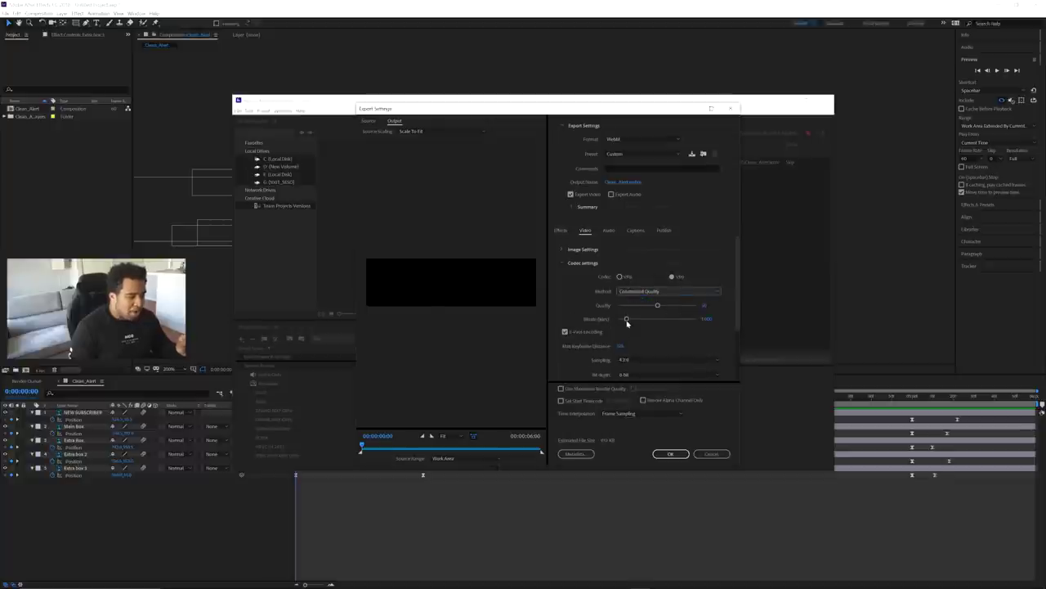
left_click_drag(651, 321, 676, 318)
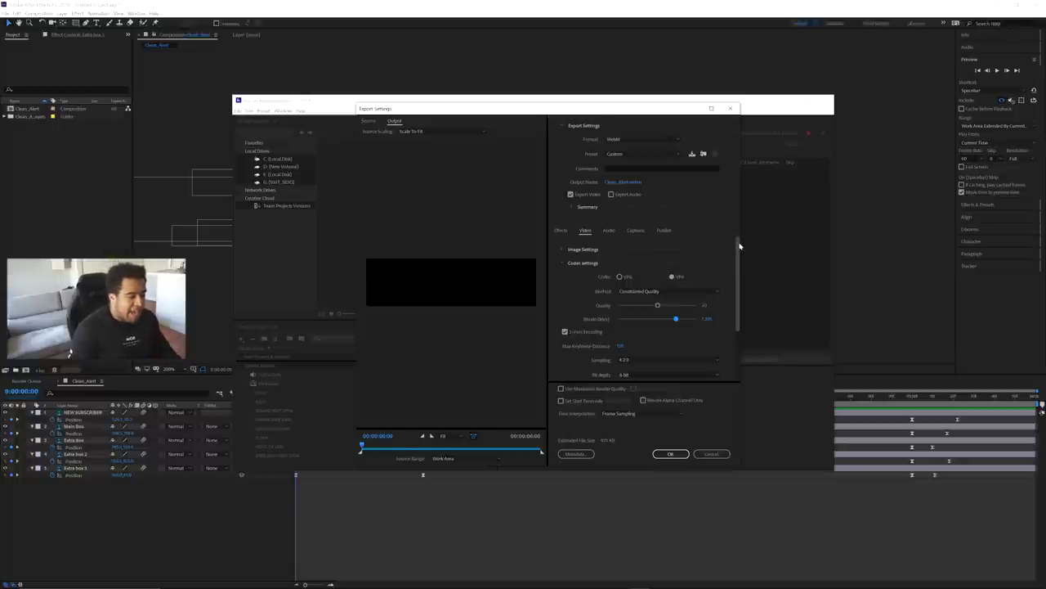
Step: Include the alpha channel, use maximum render quality, accept the export settings, and recheck them without making further changes
left_click_drag(739, 245, 741, 278)
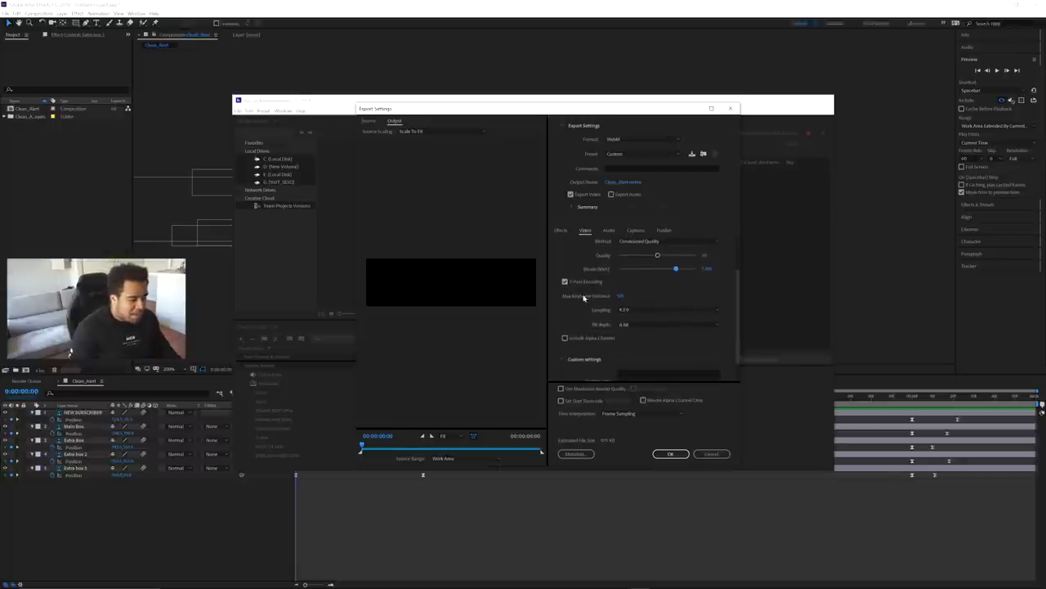
left_click(565, 338)
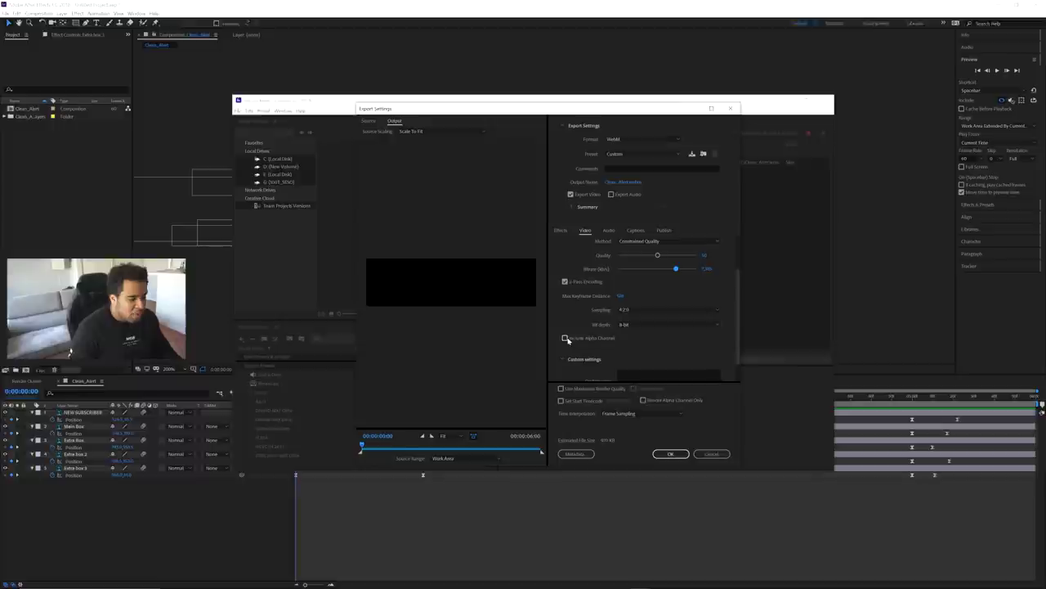
left_click_drag(738, 275, 738, 292)
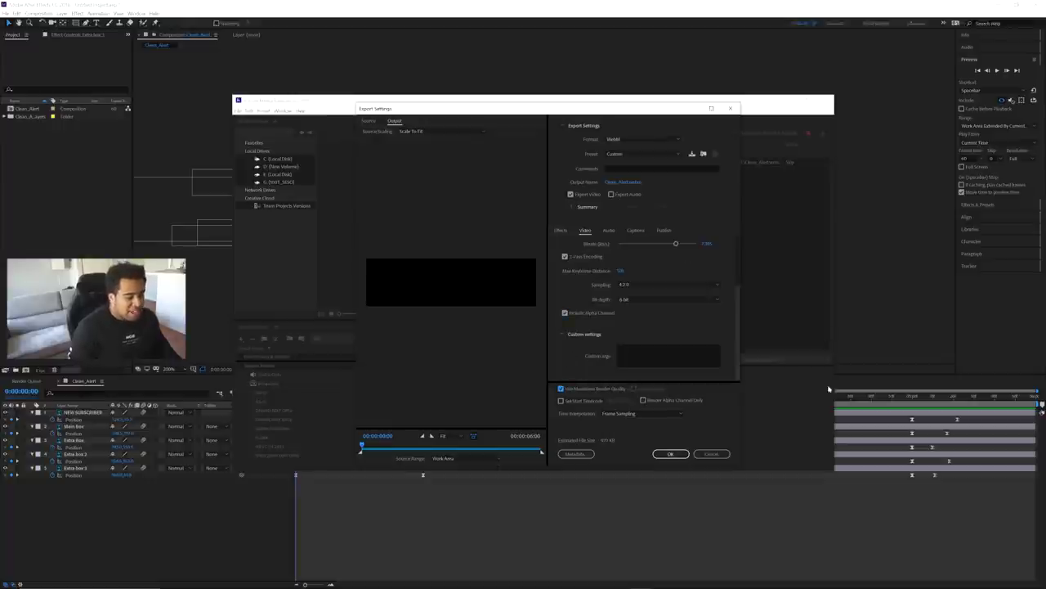
left_click(670, 454)
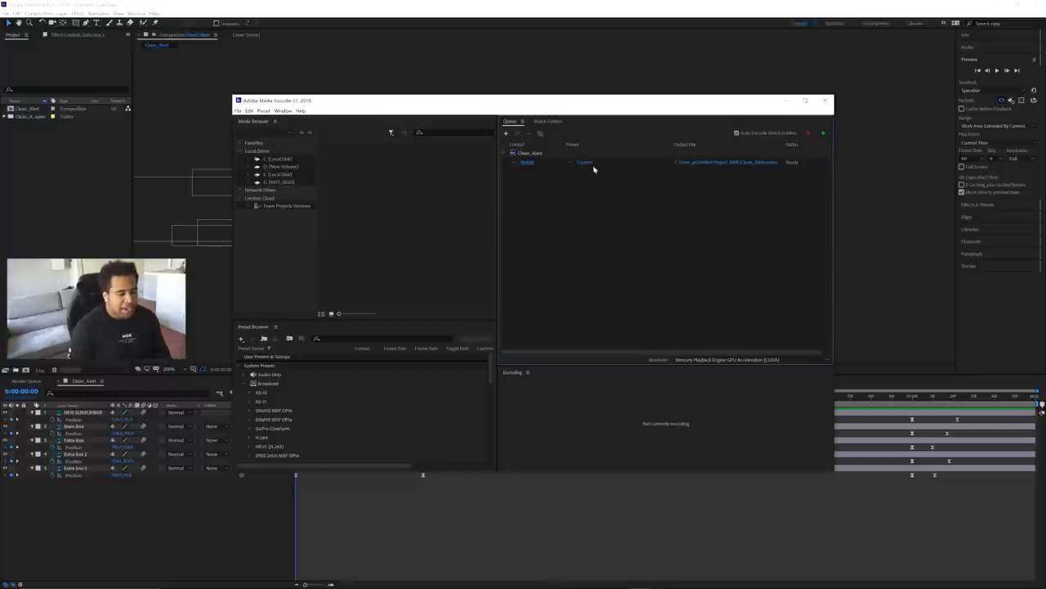
left_click(529, 163)
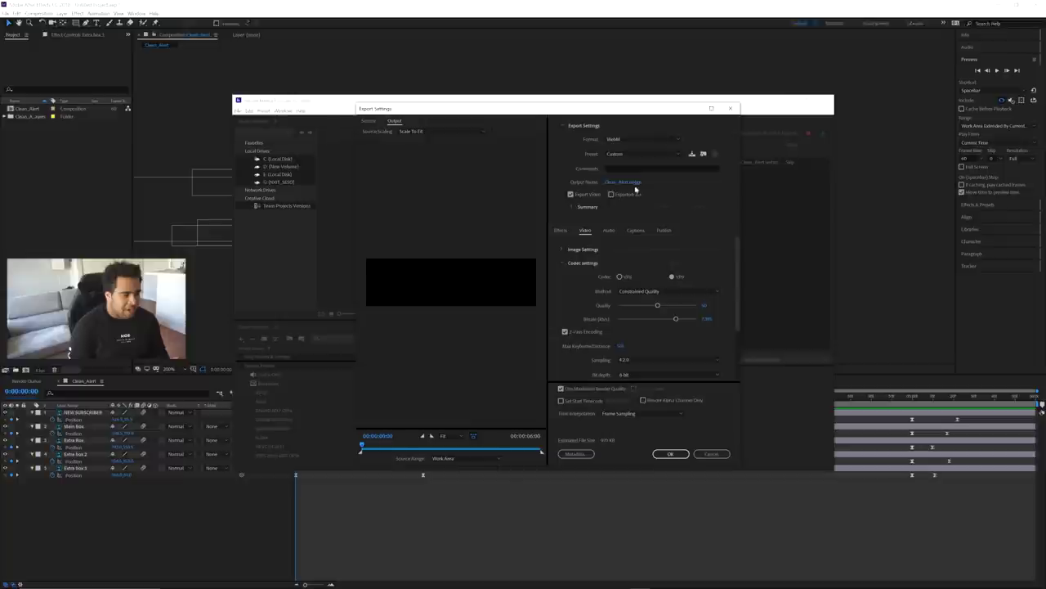
left_click(711, 453)
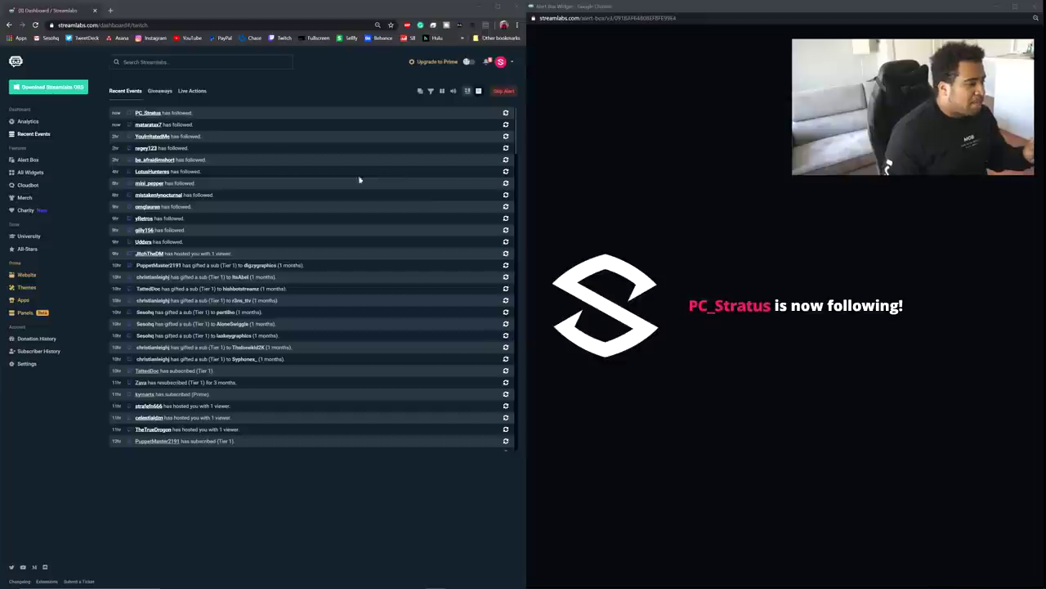
Step: Switch to Streamlabs, open the Alert Box subscription settings, look through them, and send a test subscription alert
left_click(29, 161)
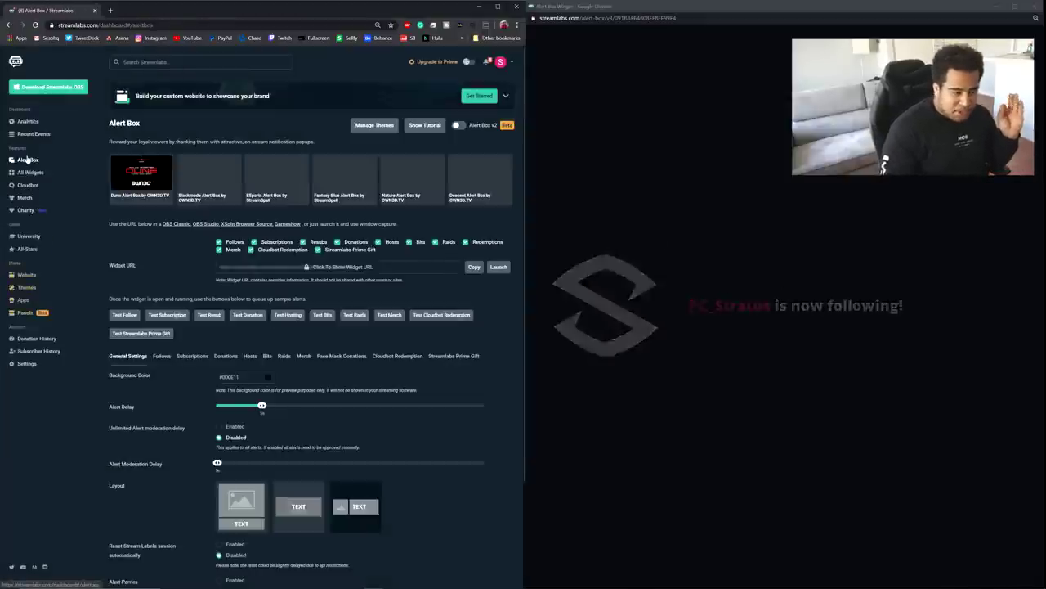
scroll(182, 226, "down", 2)
left_click(193, 275)
scroll(192, 280, "down", 5)
scroll(193, 280, "up", 2)
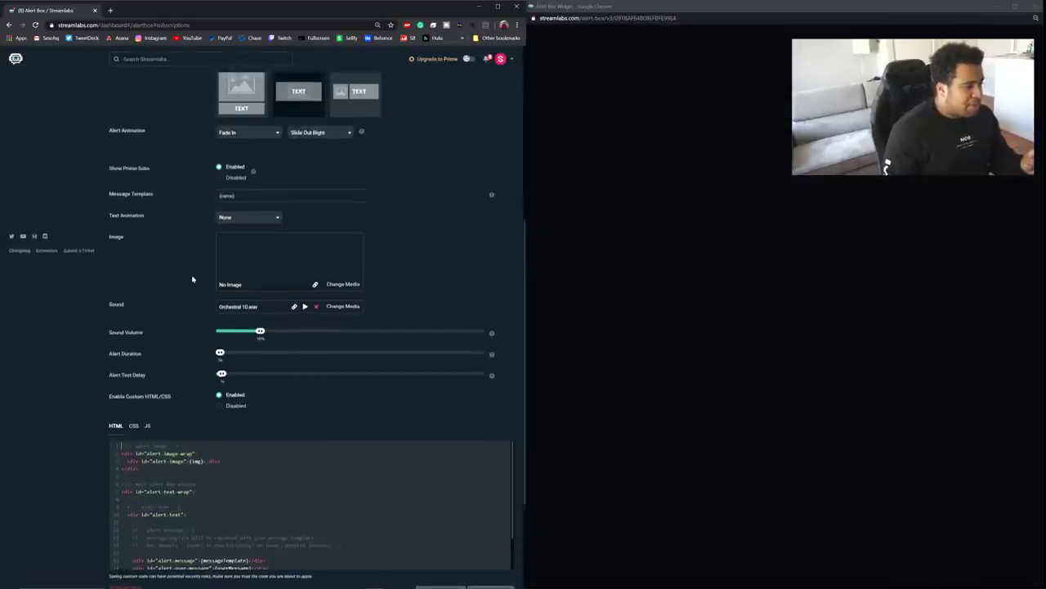
scroll(192, 279, "up", 2)
left_click(171, 149)
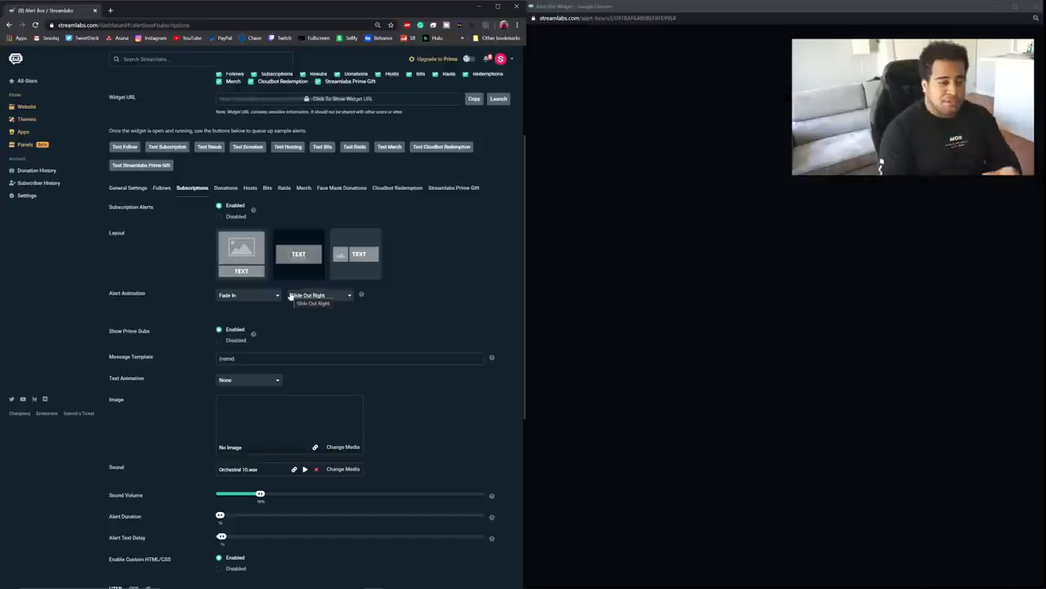
Step: Review the subscription alert's exit animation choices, the {name} message template, and the text animation setting
left_click(323, 300)
scroll(322, 353, "up", 2)
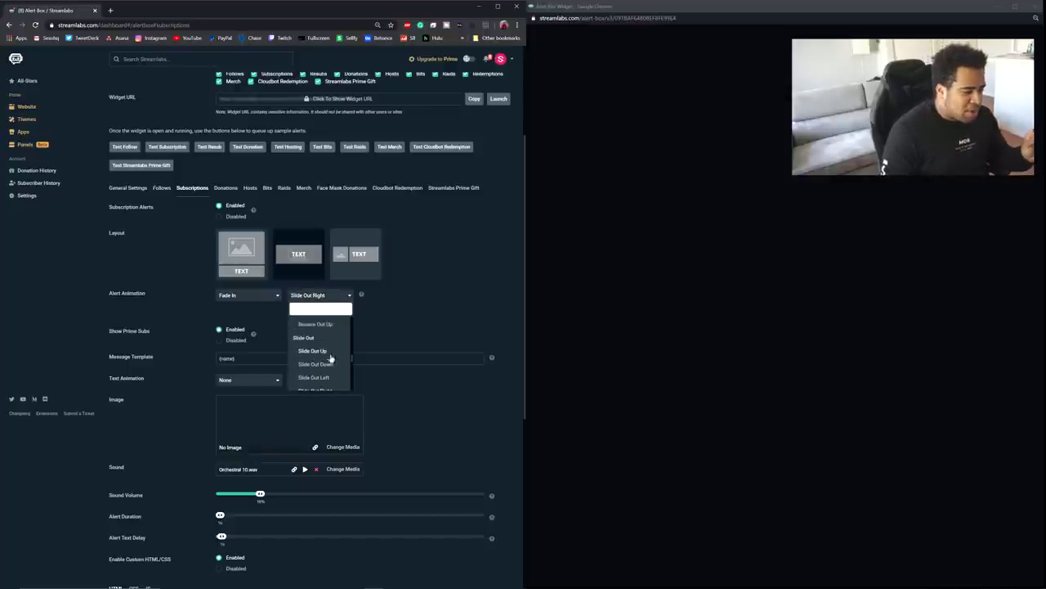
left_click(428, 322)
left_click_drag(239, 358, 202, 358)
left_click(195, 361)
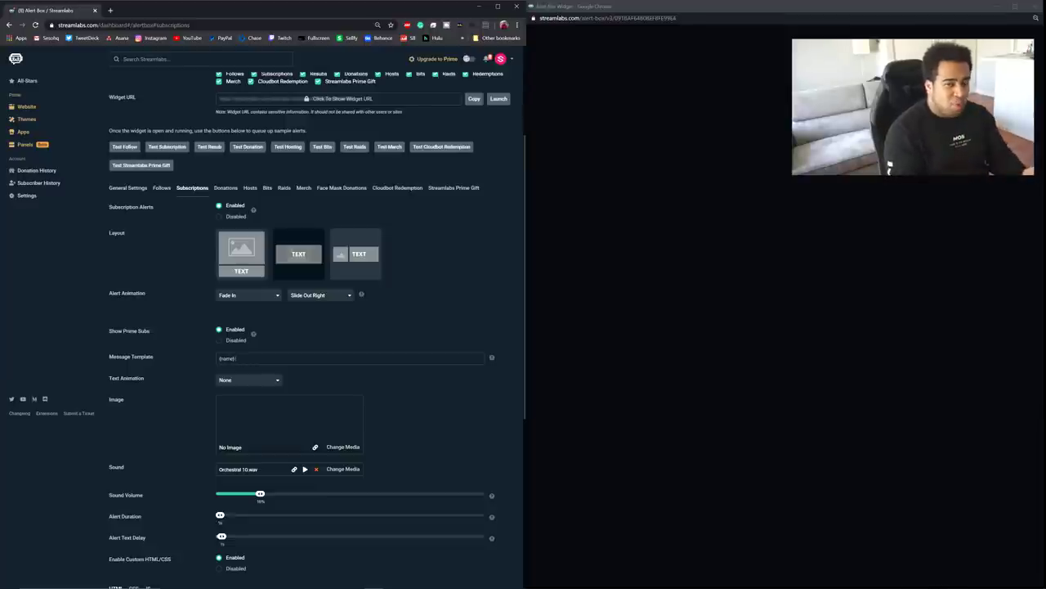
left_click_drag(239, 358, 207, 360)
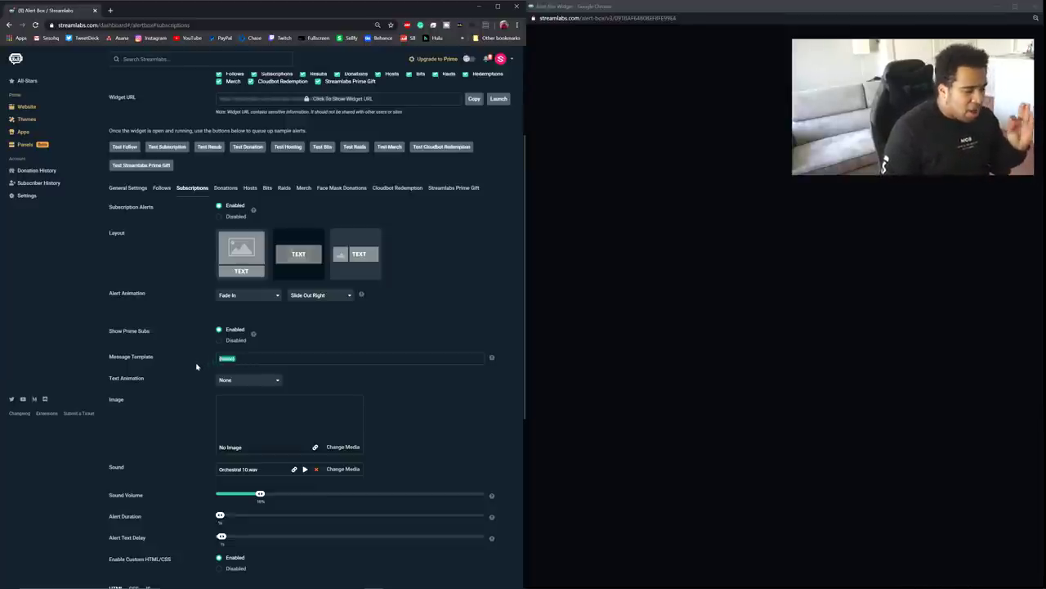
left_click(215, 385)
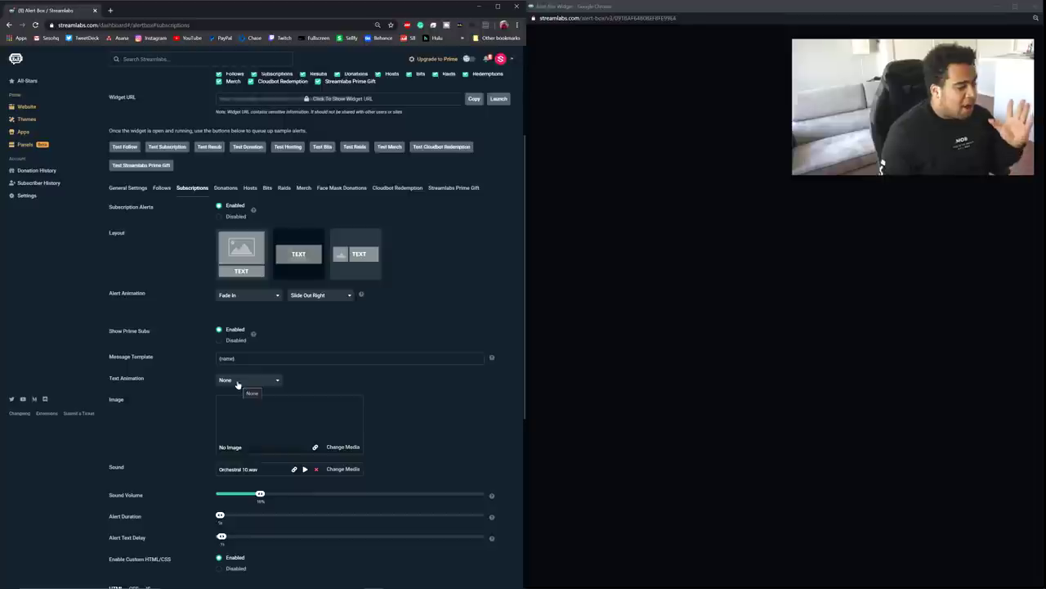
Step: Upload the Alert video from the Alertbox_AME folder to the media gallery and use Alert.webm as the subscription alert's image
left_click(338, 448)
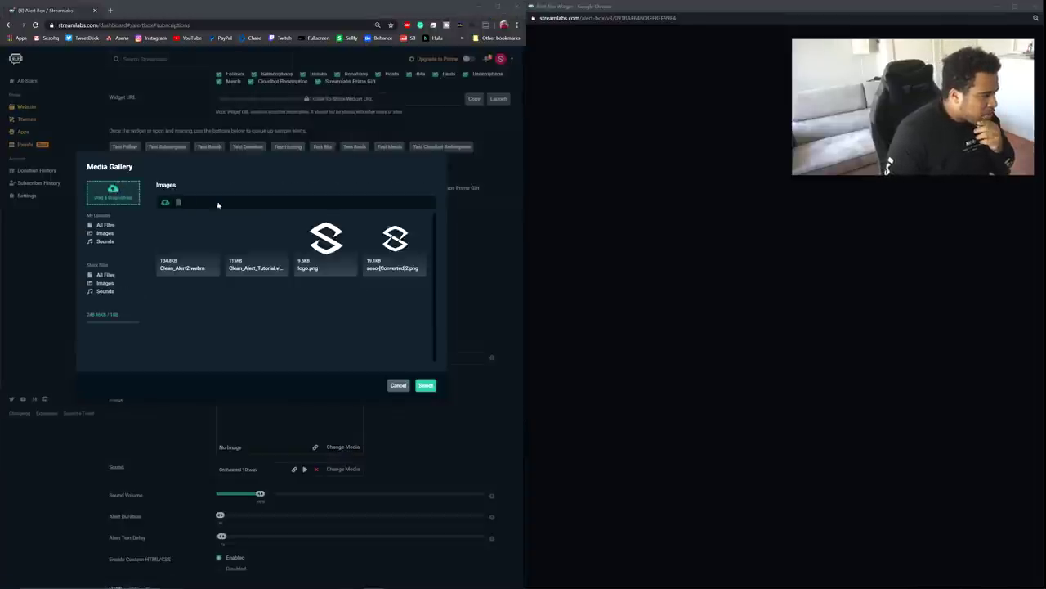
left_click(217, 205)
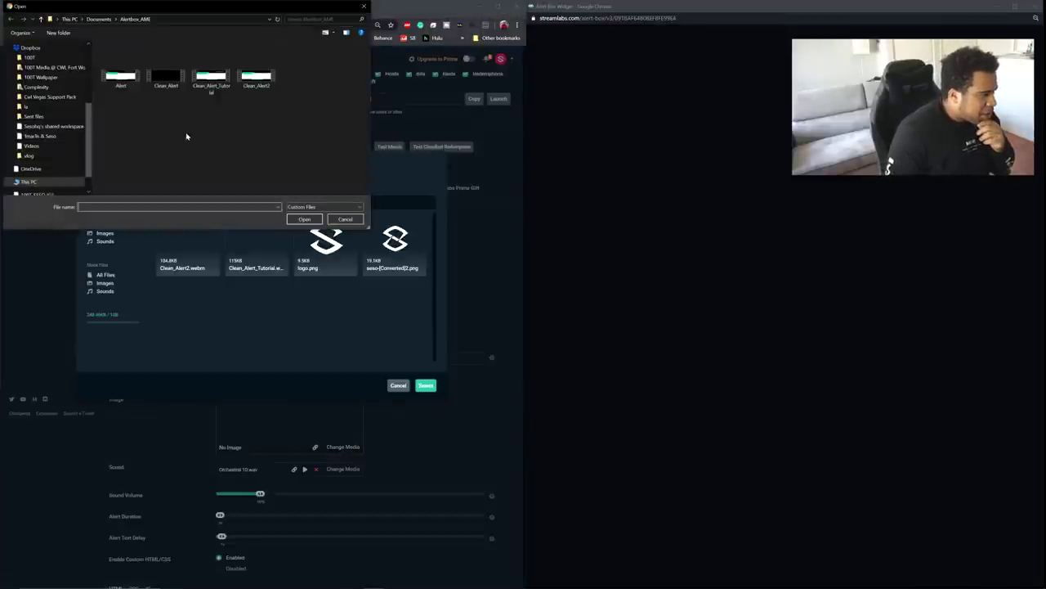
left_click(121, 65)
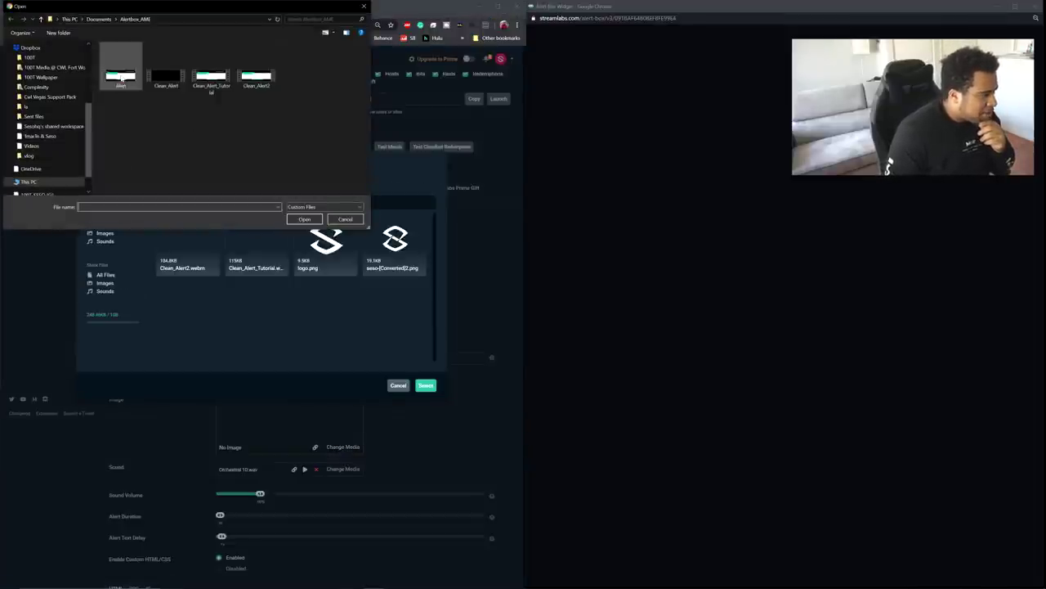
left_click(303, 218)
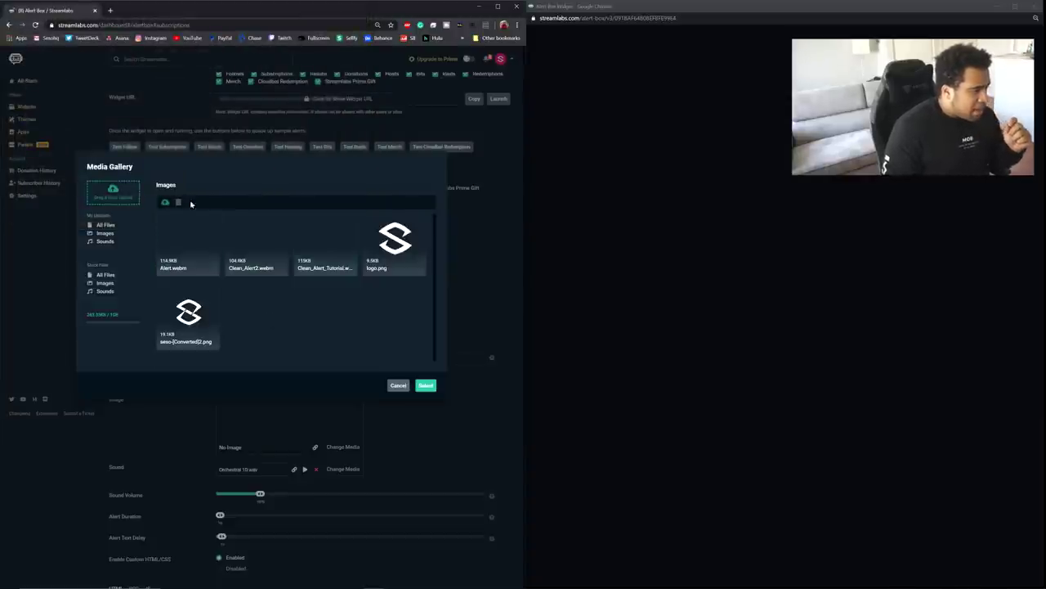
left_click(178, 255)
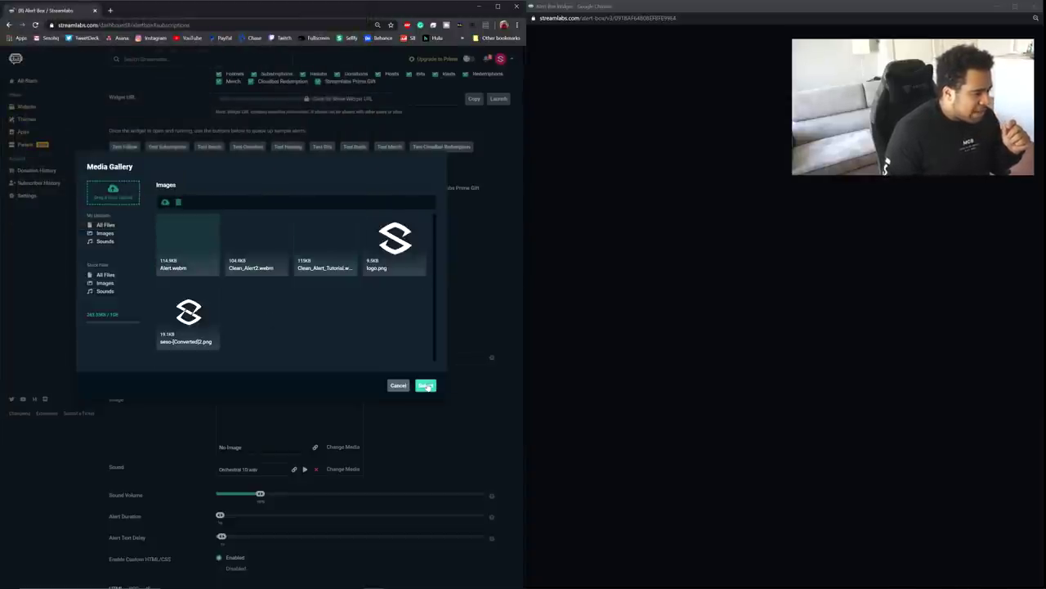
left_click(426, 385)
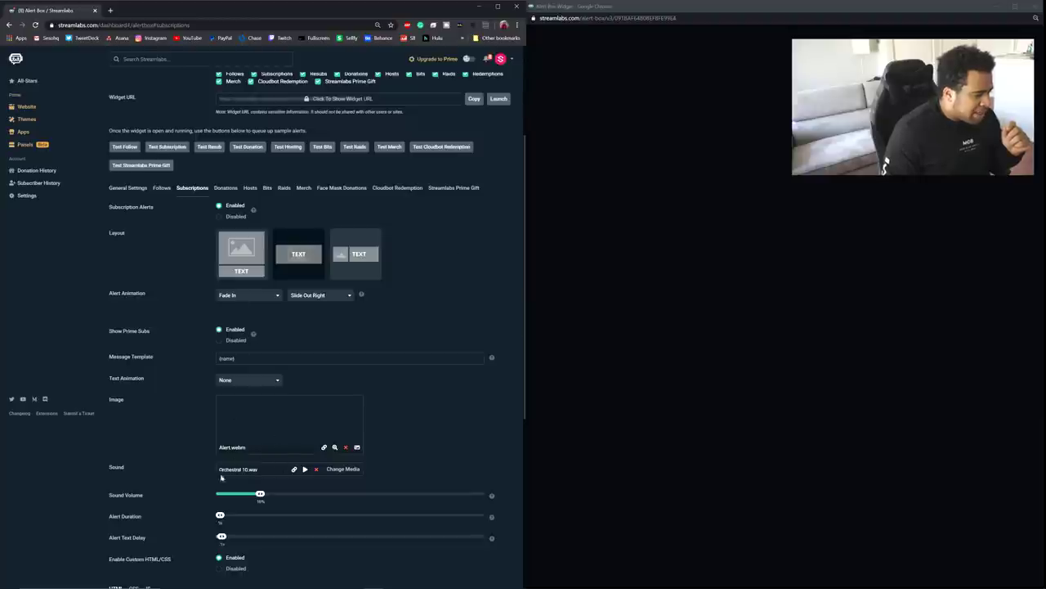
Step: Review the subscription alert's sound, duration, and custom code settings, and expand its font settings
scroll(168, 485, "down", 3)
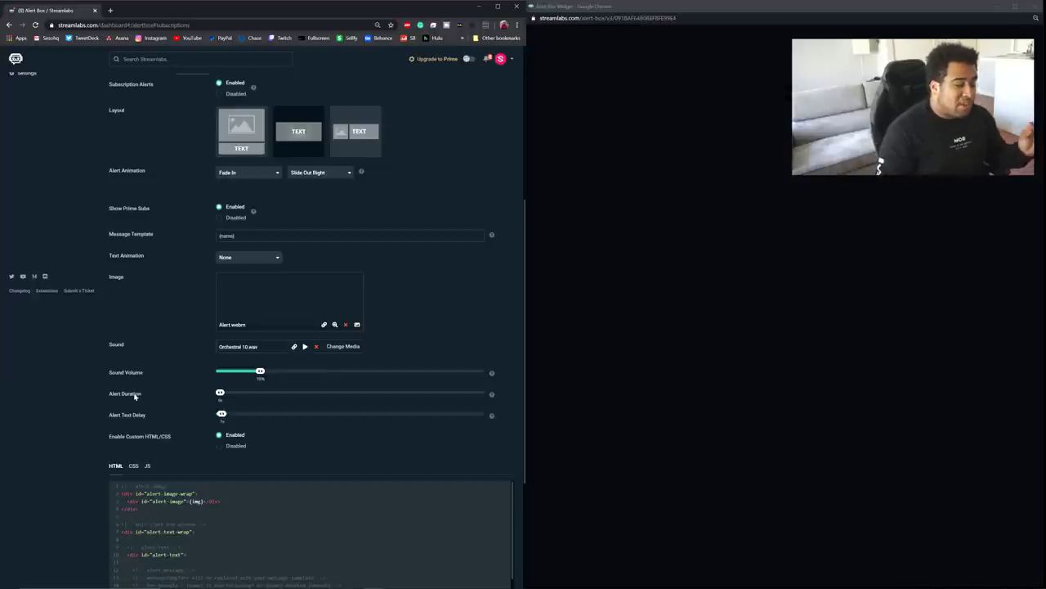
scroll(89, 383, "down", 3)
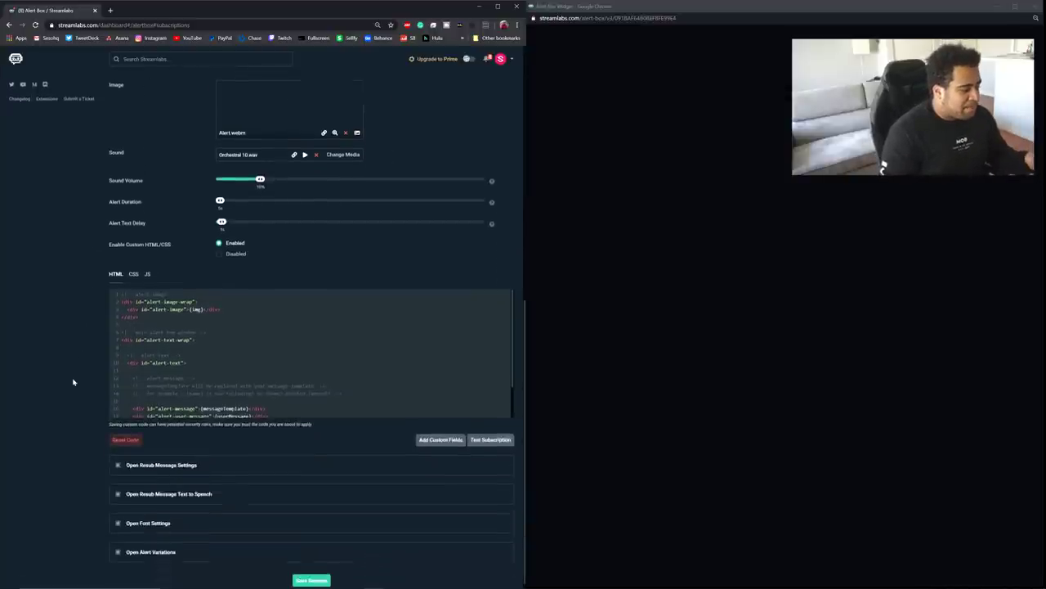
left_click(136, 517)
left_click(137, 516)
left_click(136, 517)
scroll(245, 455, "down", 2)
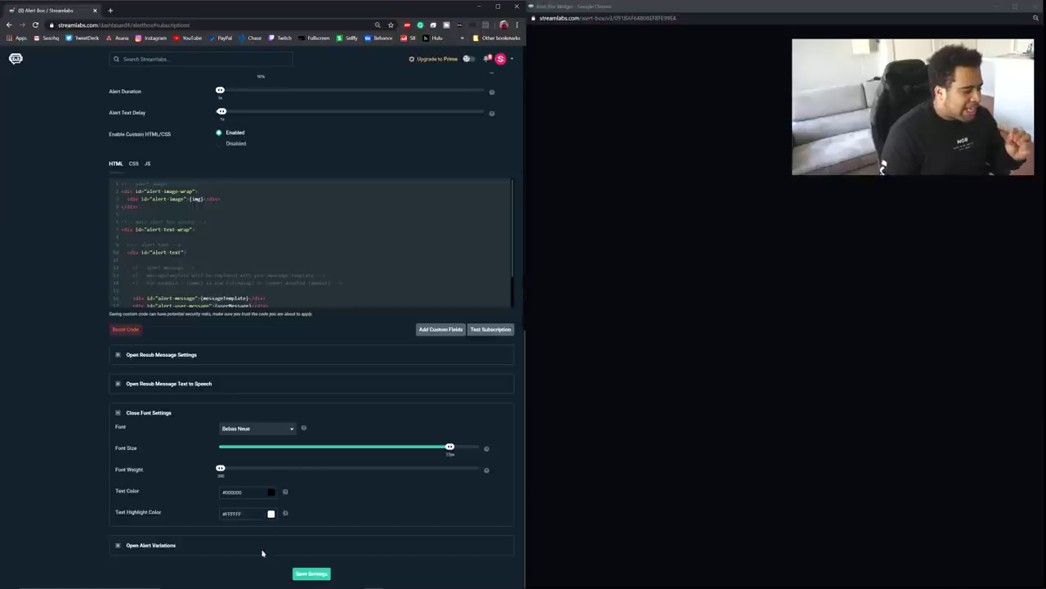
Step: Save the subscription alert settings and send test subscription alerts to the widget preview
left_click(311, 574)
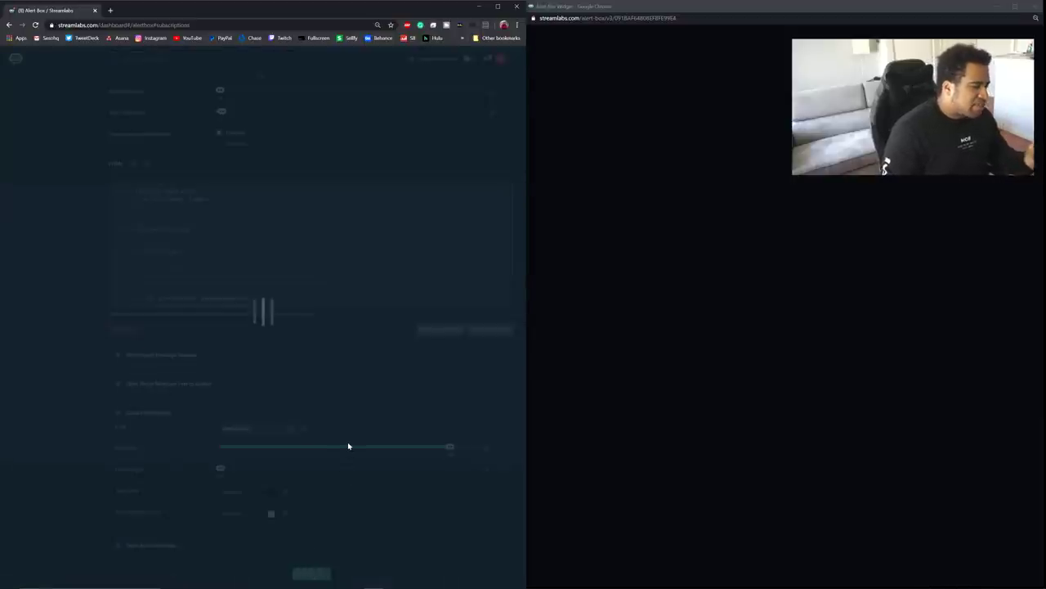
left_click(500, 330)
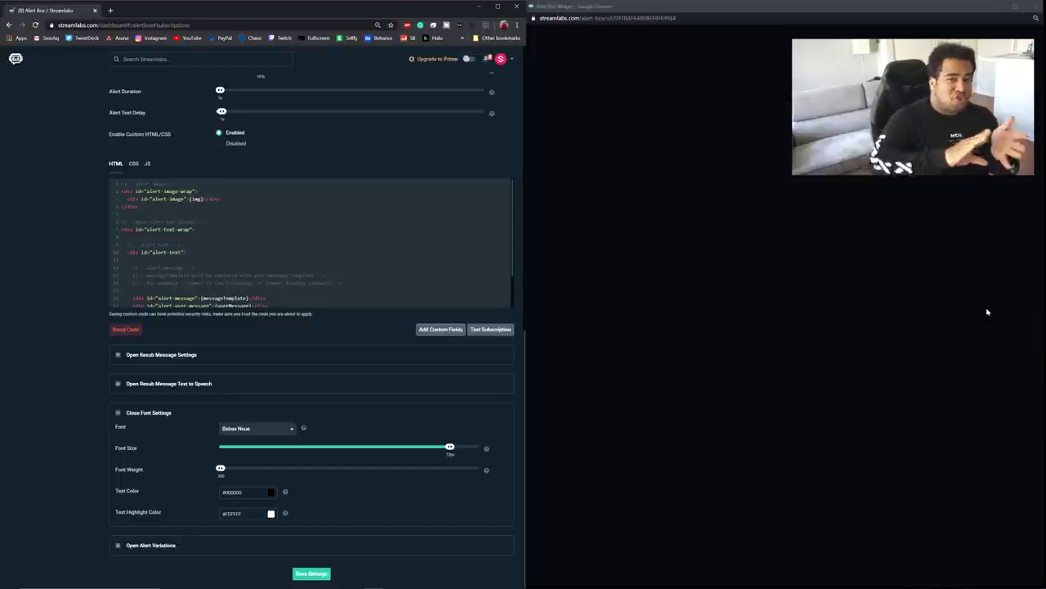
left_click(495, 331)
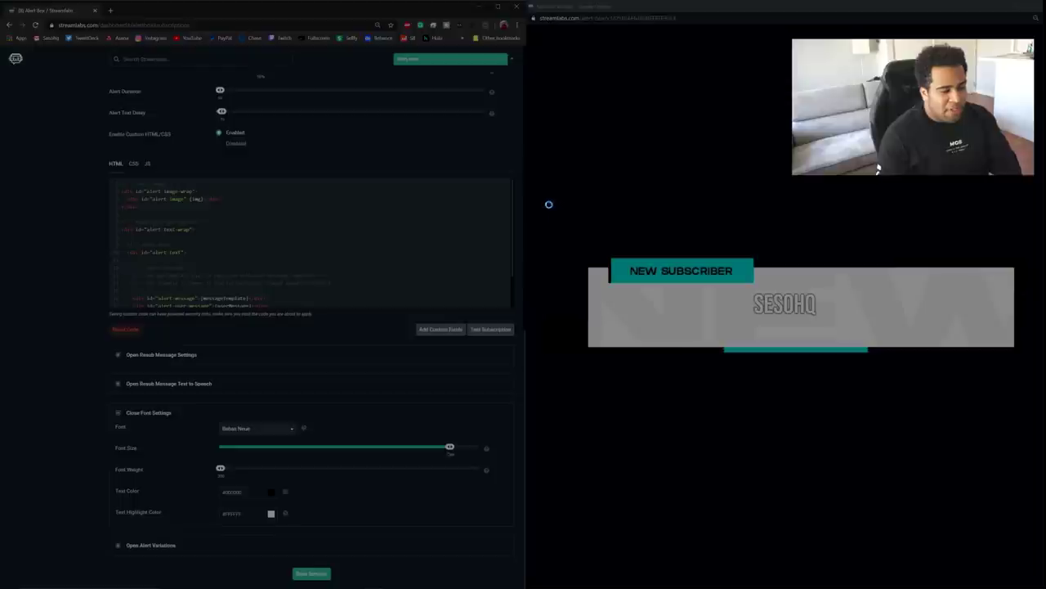
Step: Capture a screen area of about 1766x709 around the alert preview and draw red vertical and horizontal guide lines through its center
left_click_drag(540, 200, 1022, 394)
left_click_drag(793, 195, 798, 441)
left_click_drag(565, 308, 1037, 308)
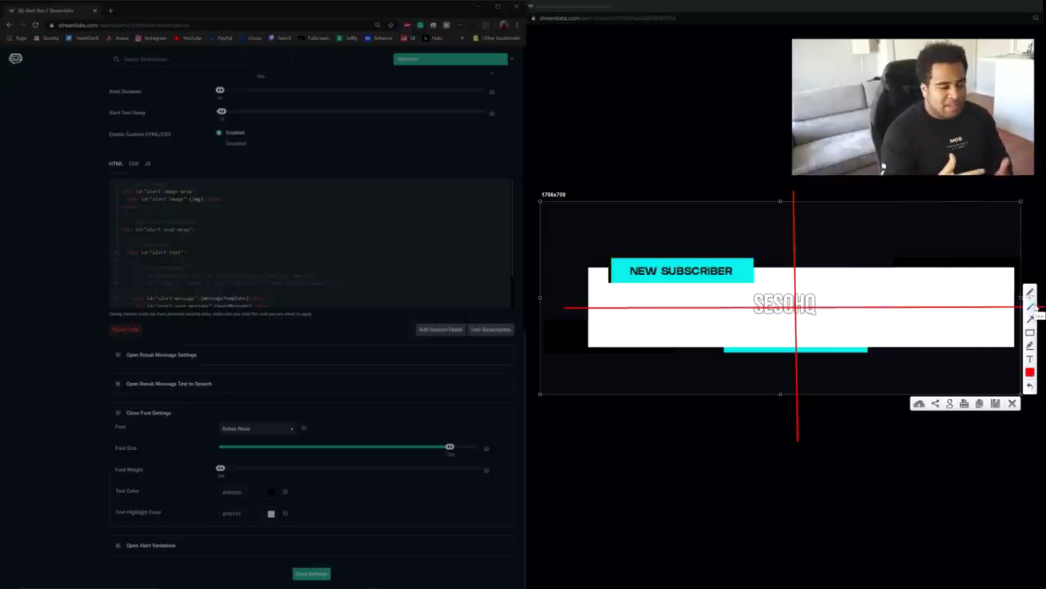
Step: Draw a red freehand arrow pointing at the intersection of the guide lines and copy the annotated capture
mouse_move(829, 341)
left_mouse_down()
mouse_move(810, 322)
mouse_move(800, 327)
left_mouse_up()
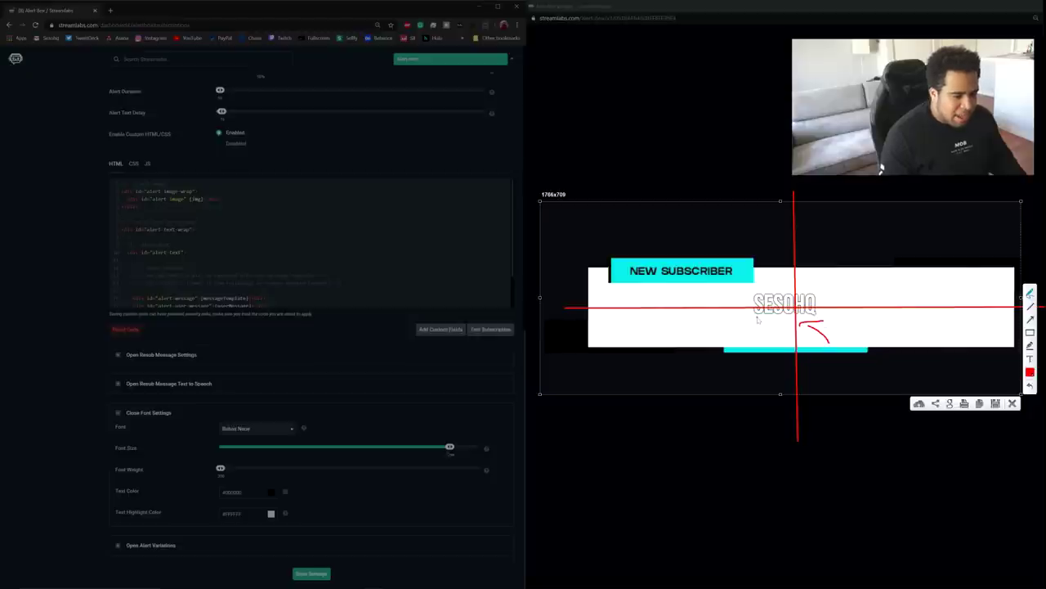
key("ctrl+c")
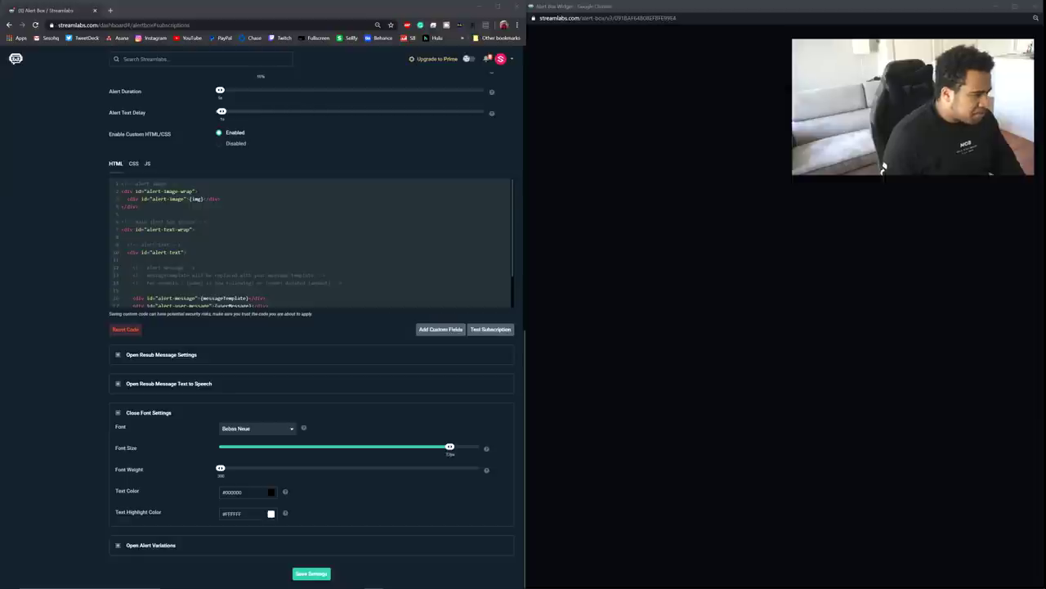
Step: Add margin-left: 8% and height: 5px on separate lines in the #alert-message, #alert-user-message CSS rule, and save and test the subscription alert
left_click(133, 164)
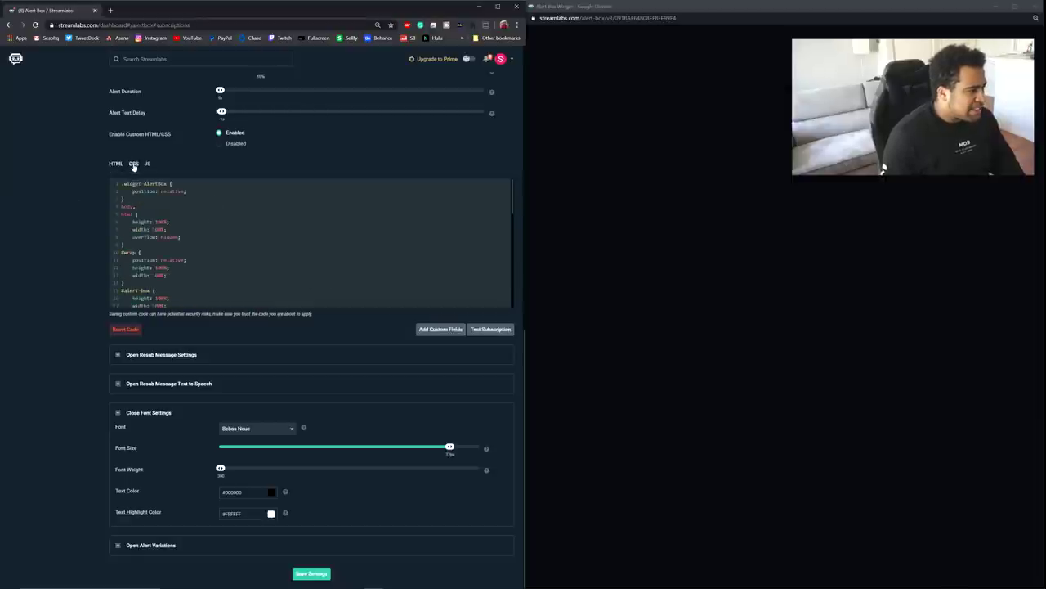
scroll(512, 207, "down", 3)
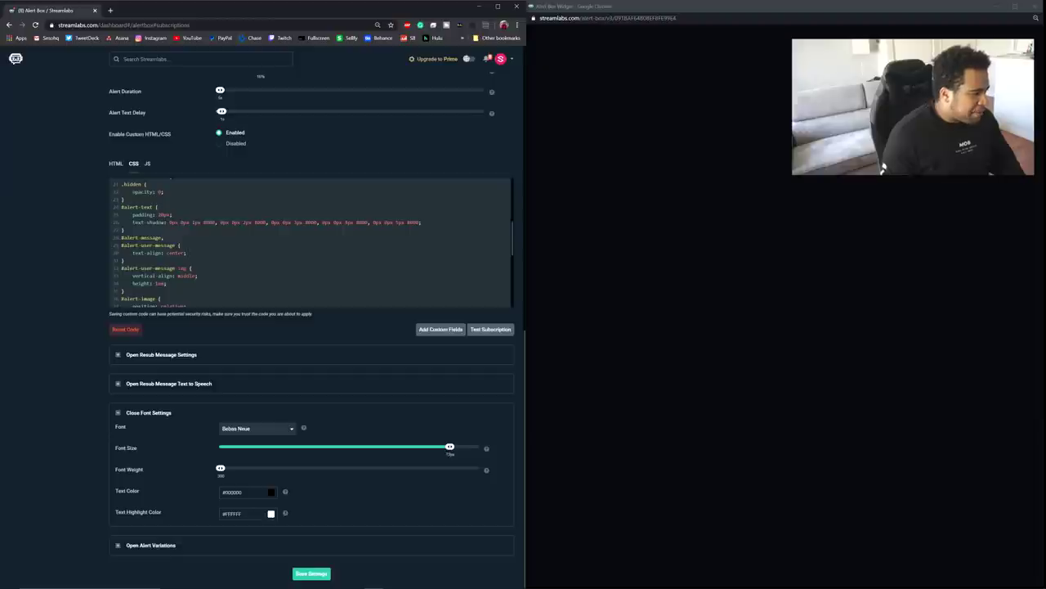
key("Return")
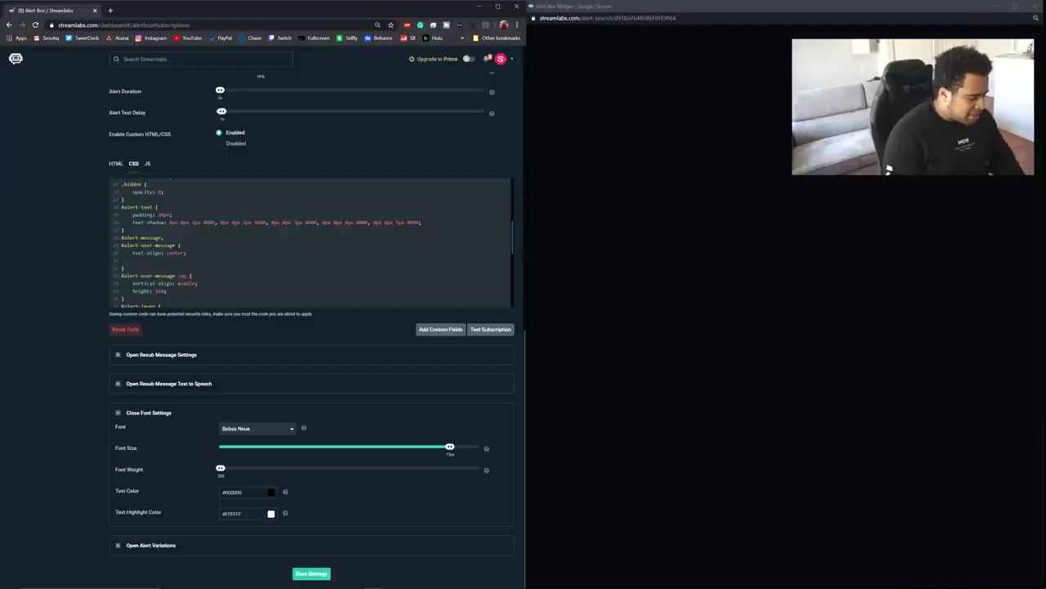
key("ctrl+v")
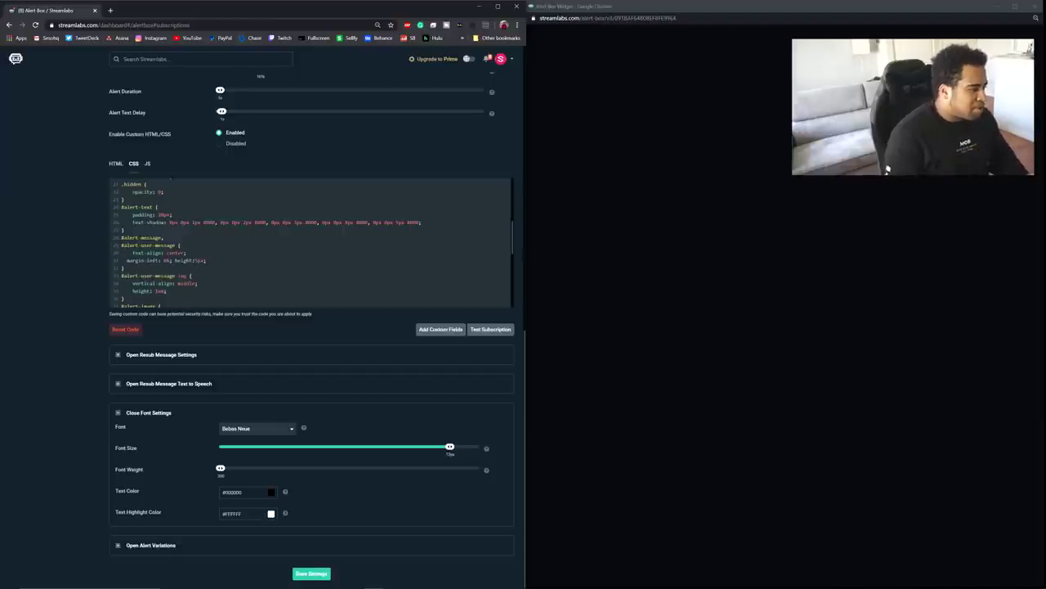
key("Return")
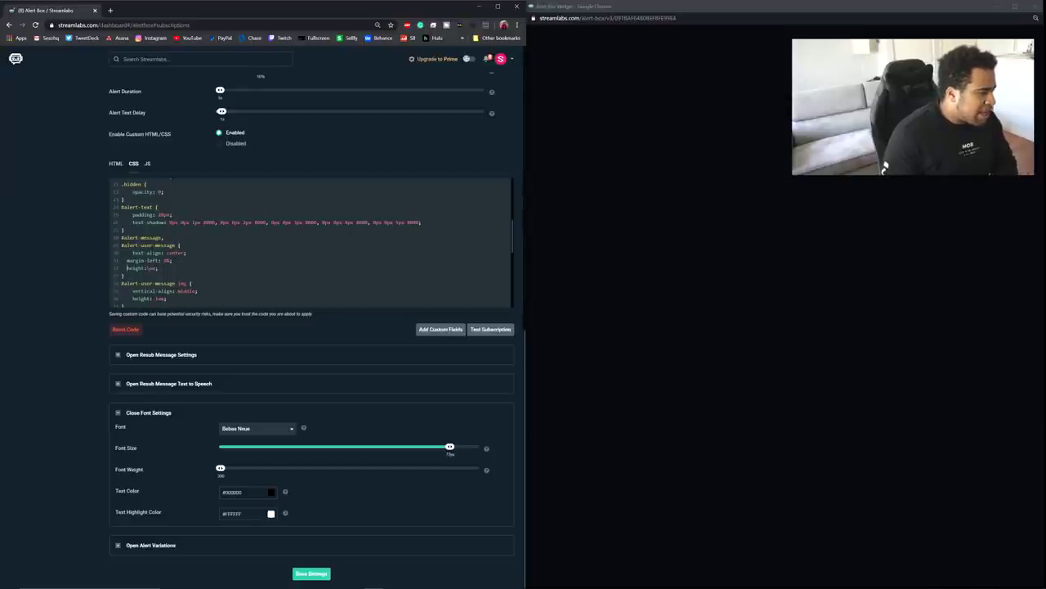
key("BackSpace")
key("BackSpace")
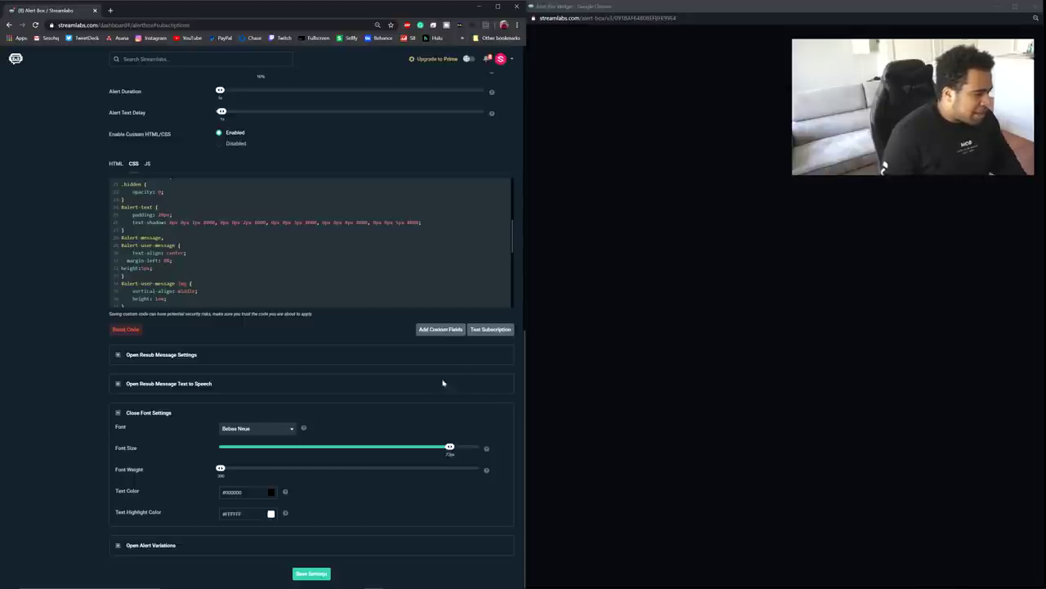
left_click(312, 573)
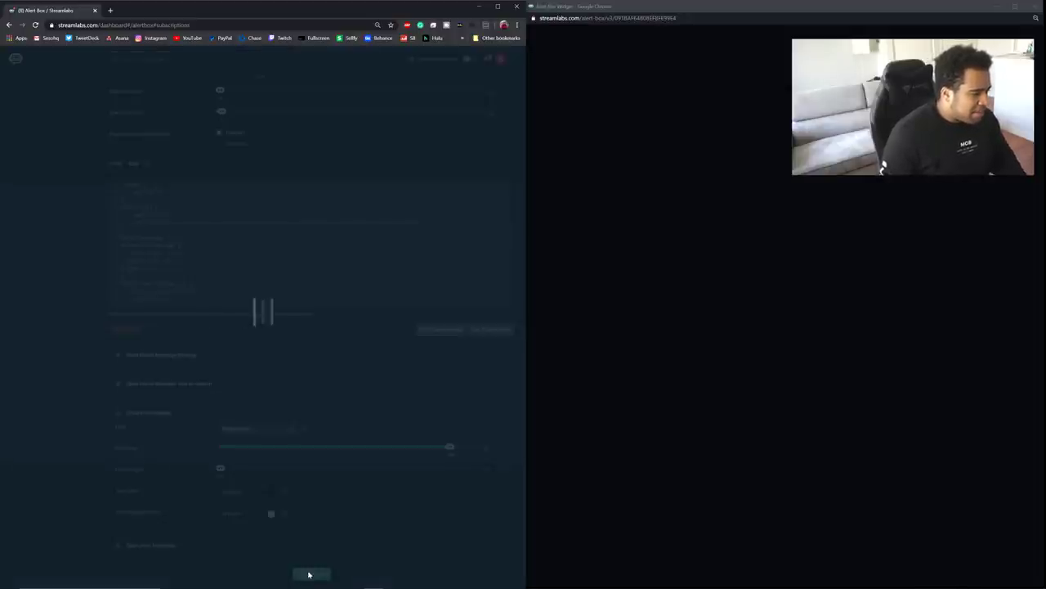
left_click(482, 331)
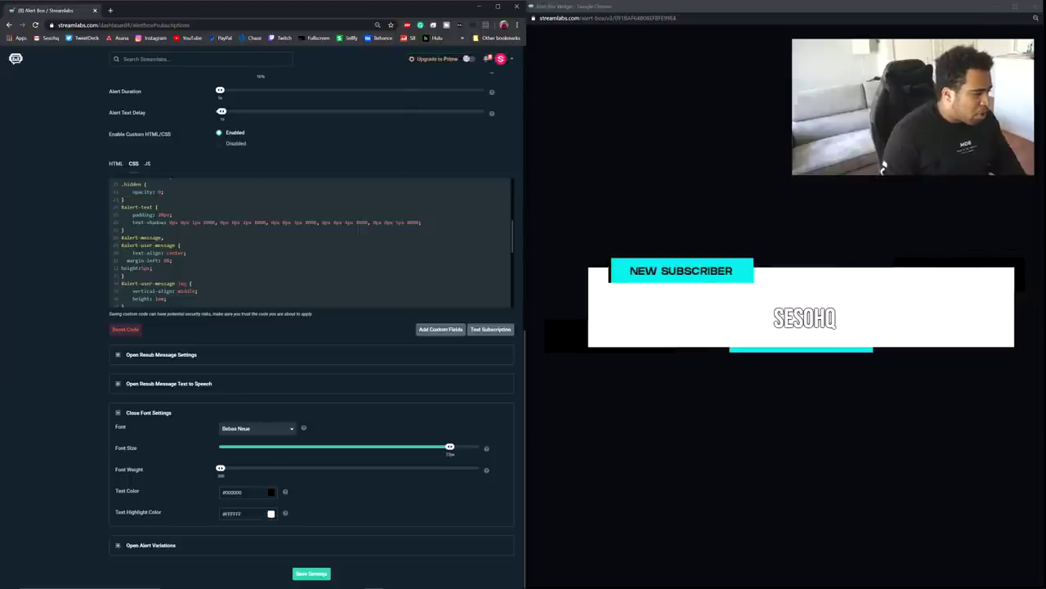
Step: Set the alert message rule's height to 25px in the CSS, and save and test the subscription alert
type("1")
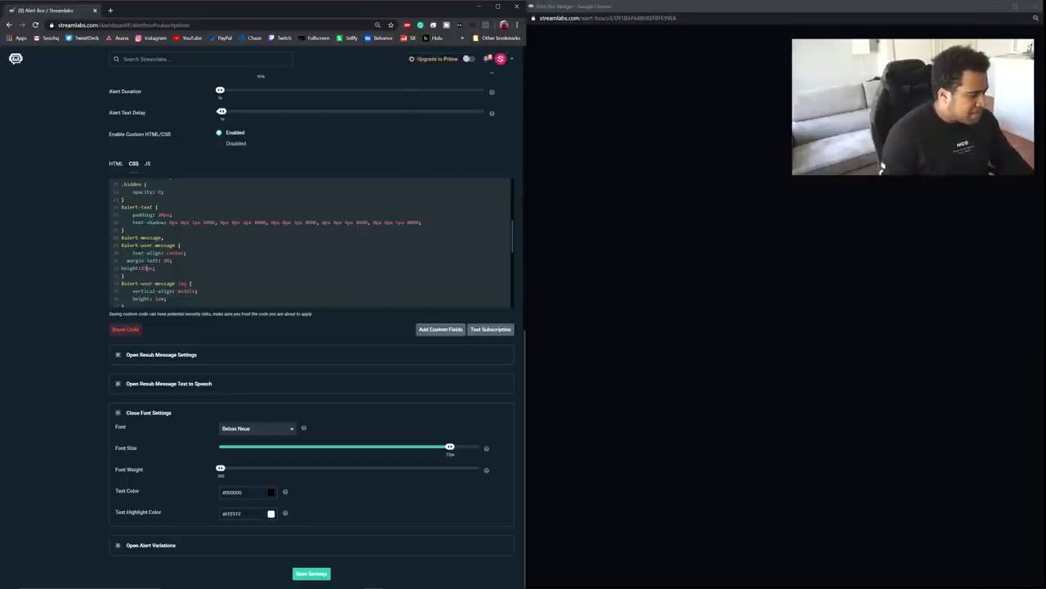
left_click(166, 260)
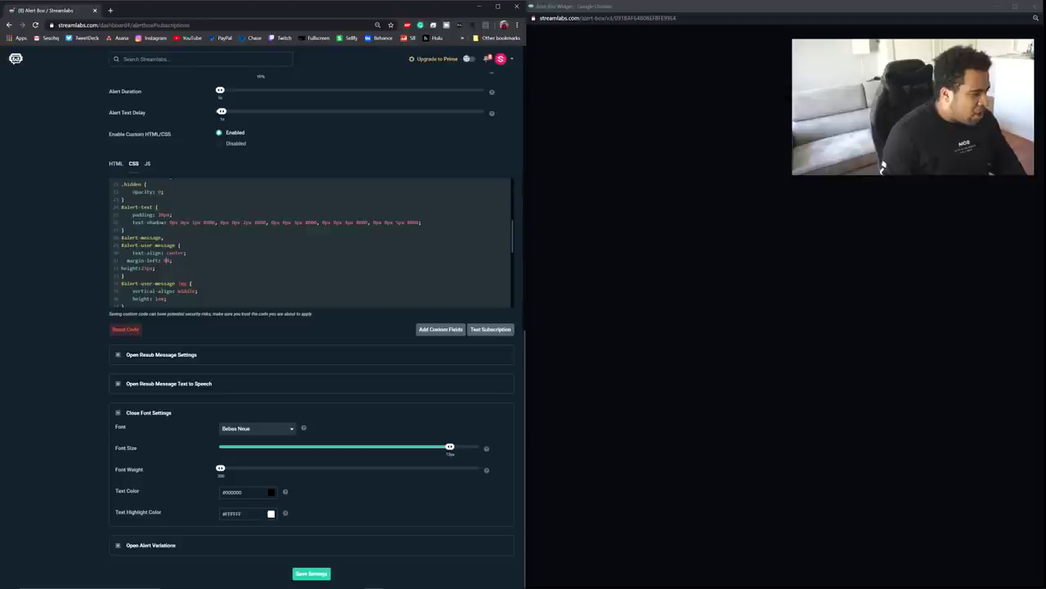
left_click(305, 573)
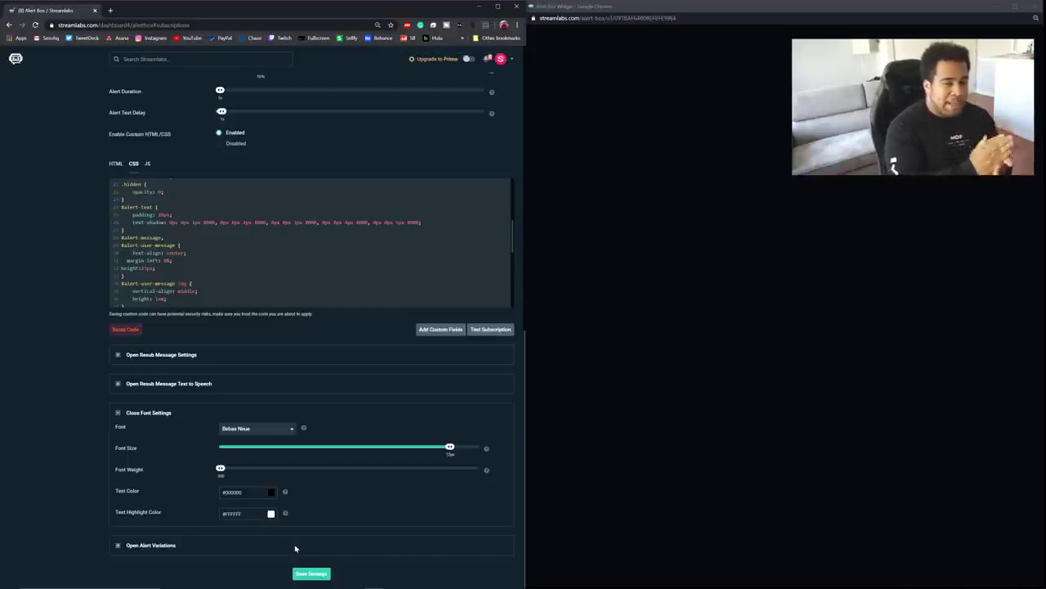
left_click(483, 331)
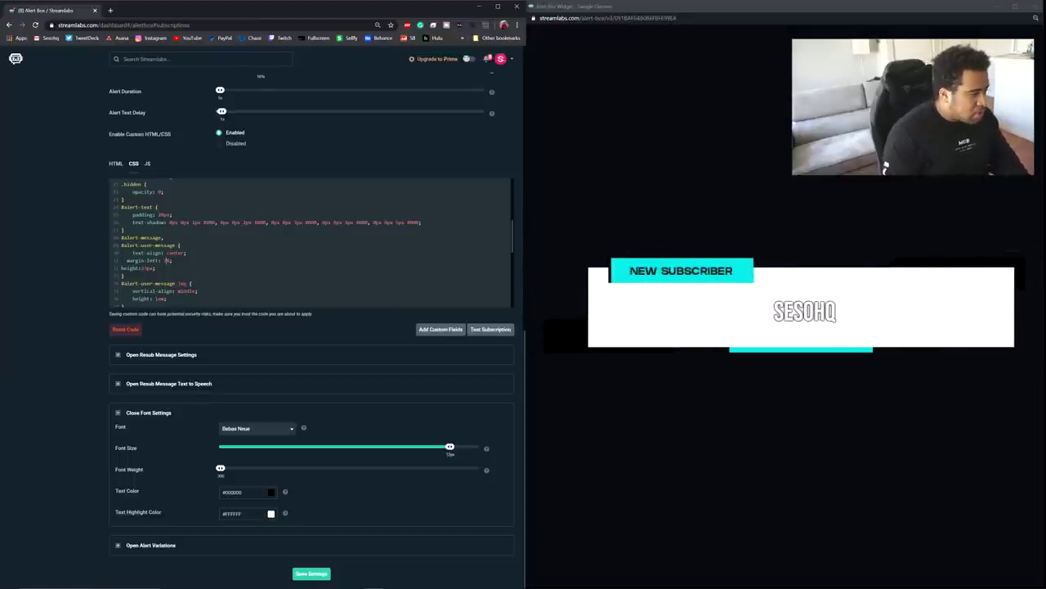
Step: Set the alert message rule's margin-left to 7%, and save and test the subscription alert
left_click(312, 573)
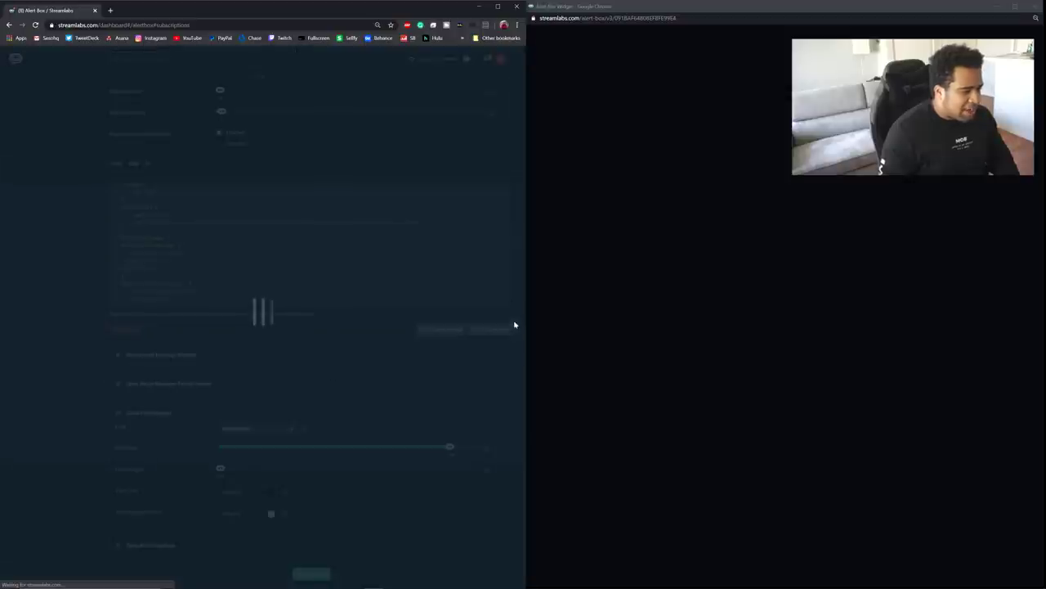
left_click(498, 329)
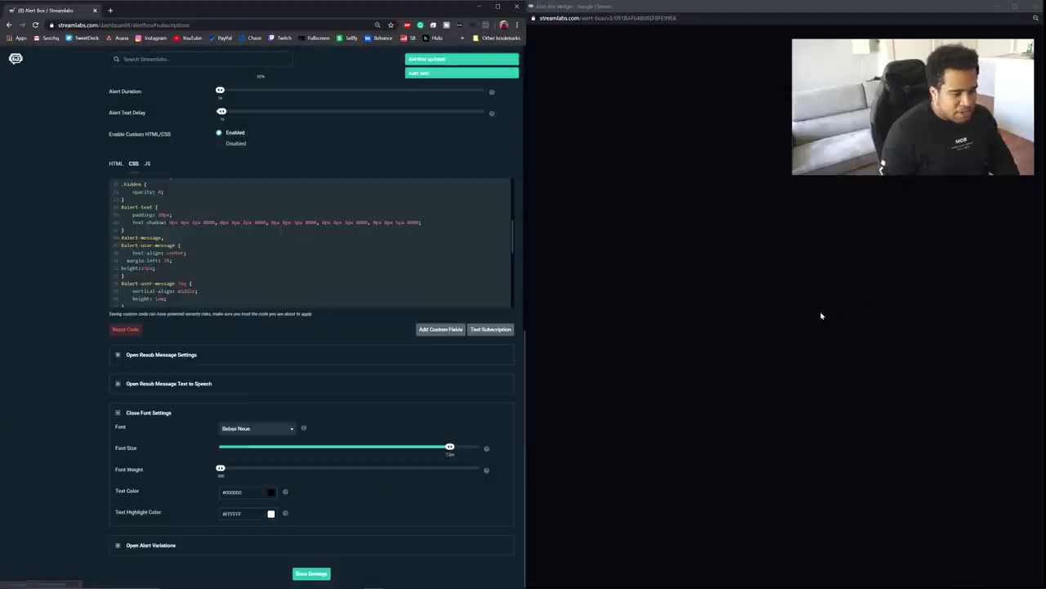